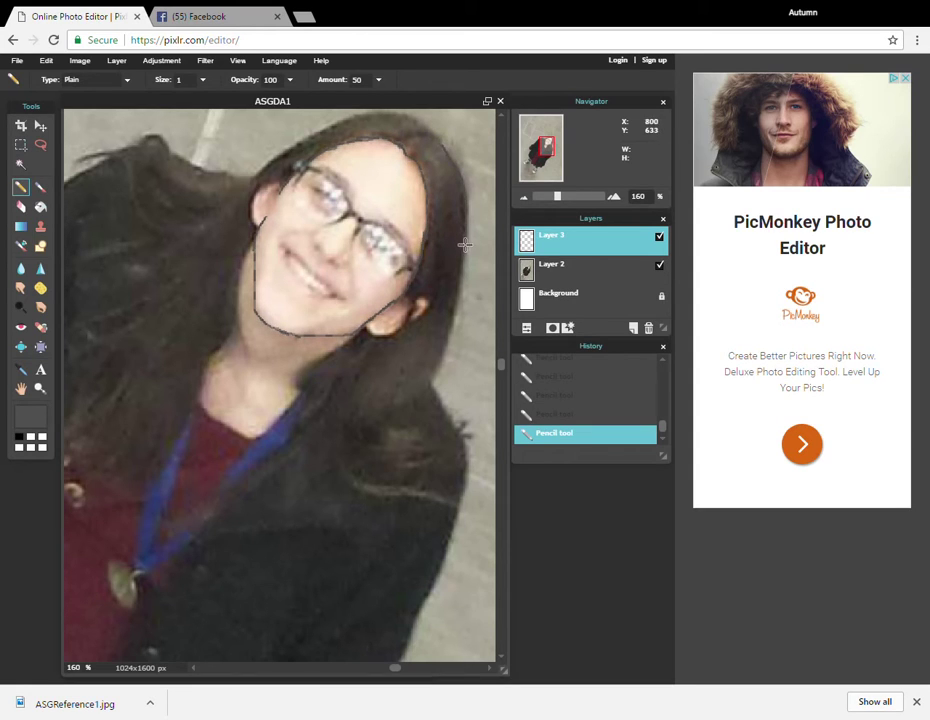
# Trace the outer edge of the hair and the outline of the ear with a size 1 pencil
pyautogui.moveTo(450, 329); pyautogui.dragTo(430, 385)
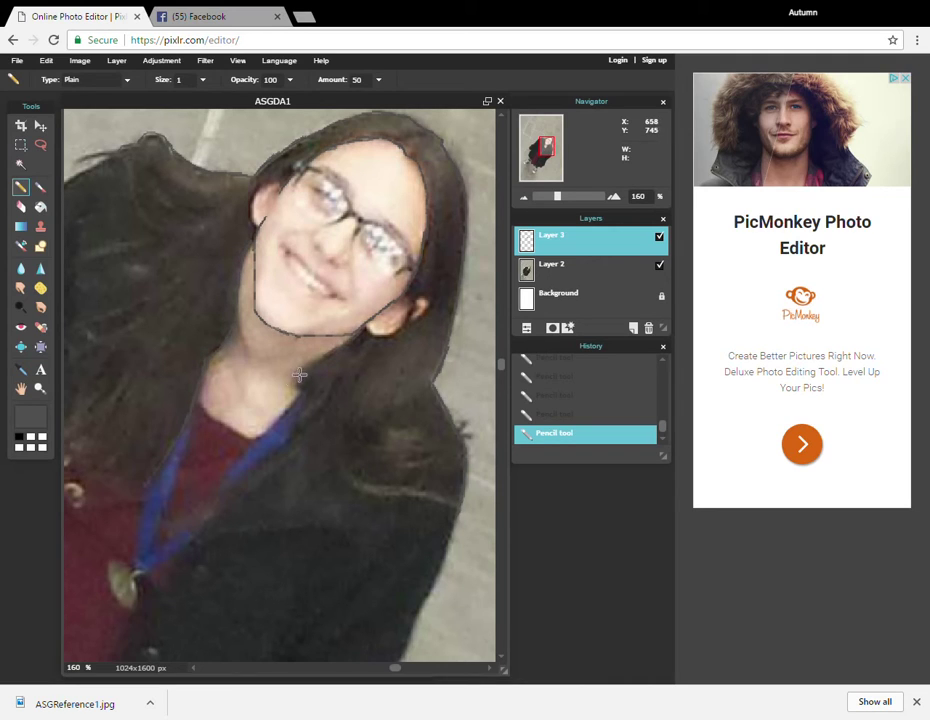
pyautogui.moveTo(367, 325); pyautogui.dragTo(397, 331)
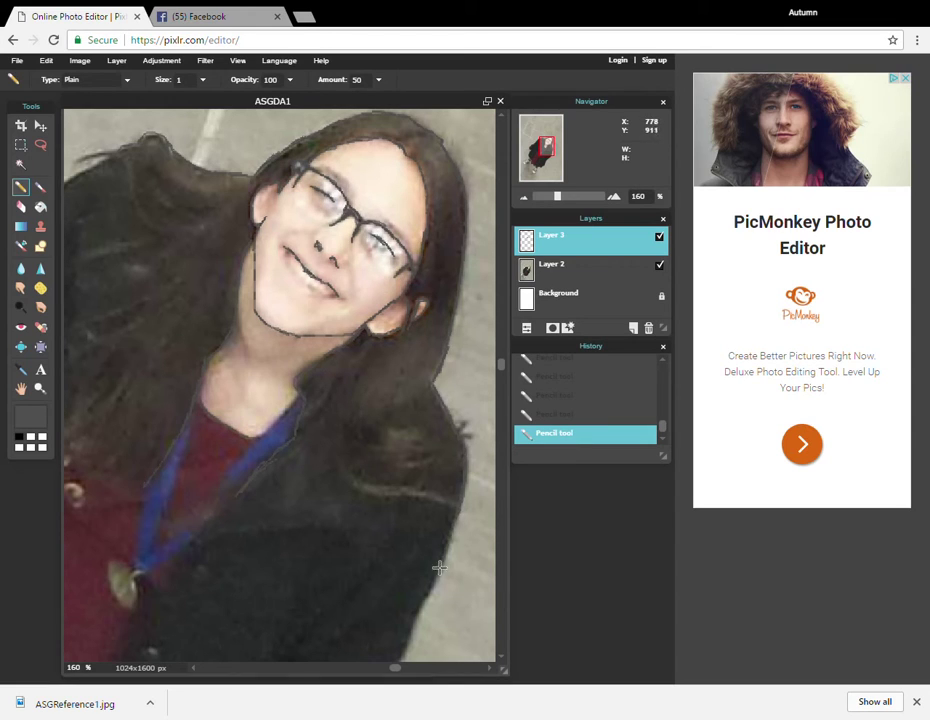
# Trace the coat's outer edge down to its lower hem with the pencil, undoing the misplaced stroke along the way
pyautogui.scroll(-3, 428, 480)
pyautogui.moveTo(358, 488)
pyautogui.mouseDown()
pyautogui.moveTo(298, 532)
pyautogui.moveTo(286, 564)
pyautogui.mouseUp()
pyautogui.moveTo(501, 463); pyautogui.dragTo(501, 549)
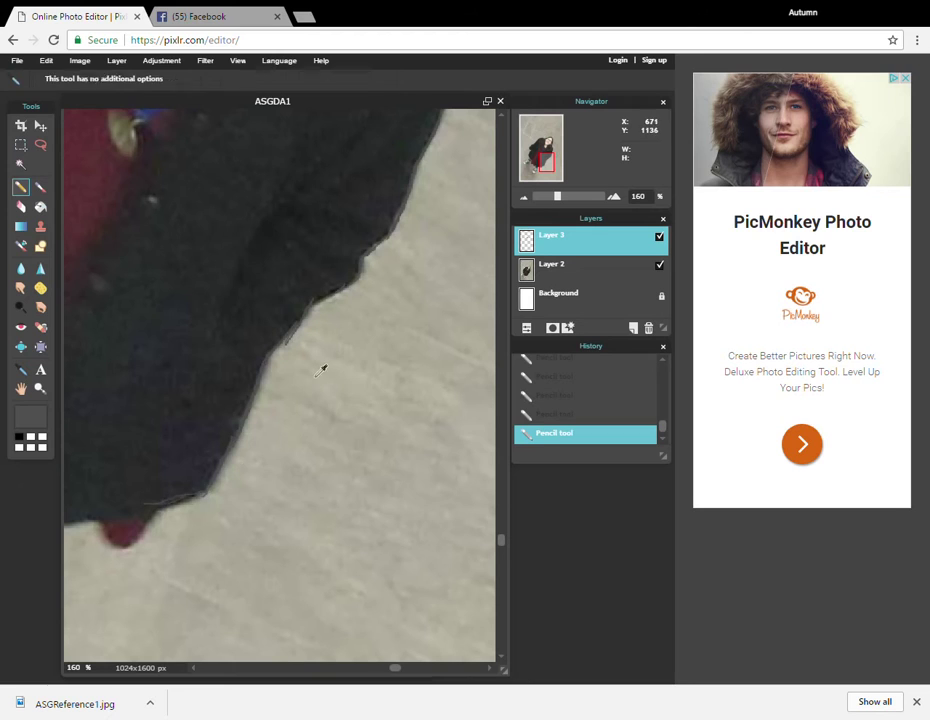
pyautogui.hotkey('ctrl', 'z')
pyautogui.click(21, 388)
pyautogui.moveTo(129, 534)
pyautogui.mouseDown()
pyautogui.moveTo(365, 627)
pyautogui.moveTo(351, 646)
pyautogui.mouseUp()
pyautogui.click(20, 187)
pyautogui.moveTo(253, 645)
pyautogui.mouseDown()
pyautogui.moveTo(376, 629)
pyautogui.moveTo(430, 611)
pyautogui.mouseUp()
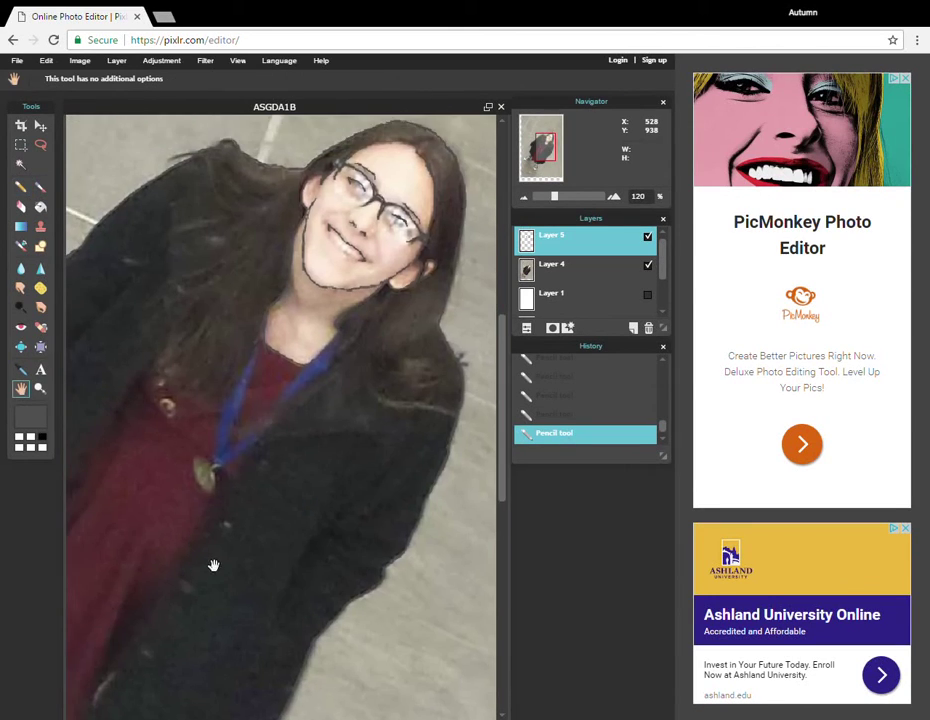
# Outline the blue lanyard and the medal with the pencil, erasing the stray mark at the medal's upper edge
pyautogui.hotkey('ctrl', '+')
pyautogui.click(22, 188)
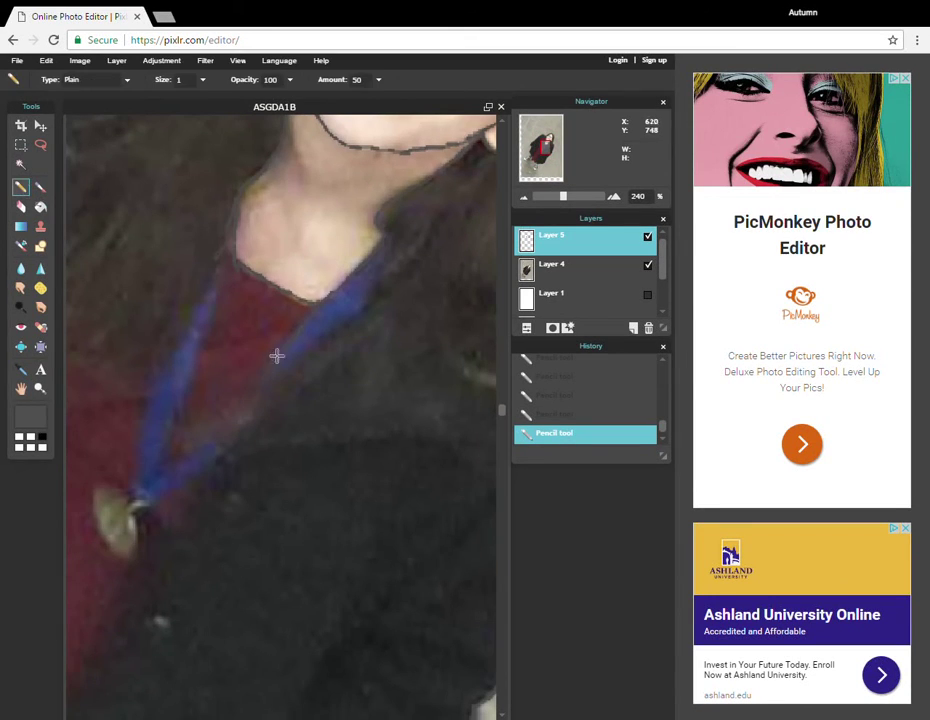
pyautogui.moveTo(220, 263)
pyautogui.mouseDown()
pyautogui.moveTo(168, 459)
pyautogui.moveTo(141, 461)
pyautogui.moveTo(155, 371)
pyautogui.mouseUp()
pyautogui.moveTo(147, 503); pyautogui.dragTo(229, 446)
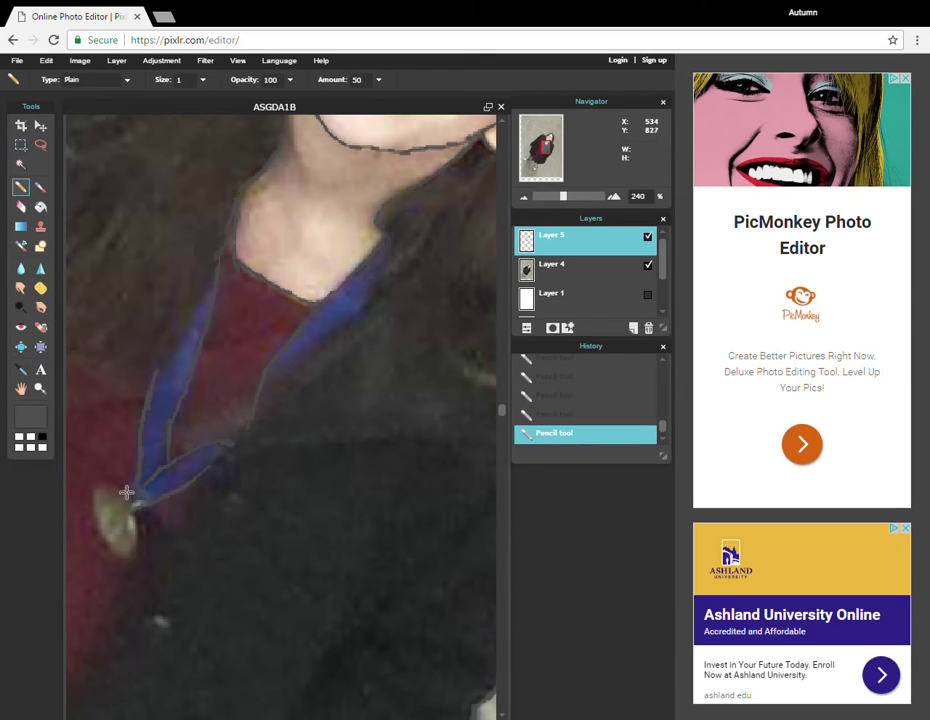
pyautogui.moveTo(92, 510)
pyautogui.mouseDown()
pyautogui.moveTo(135, 507)
pyautogui.moveTo(108, 544)
pyautogui.moveTo(100, 486)
pyautogui.mouseUp()
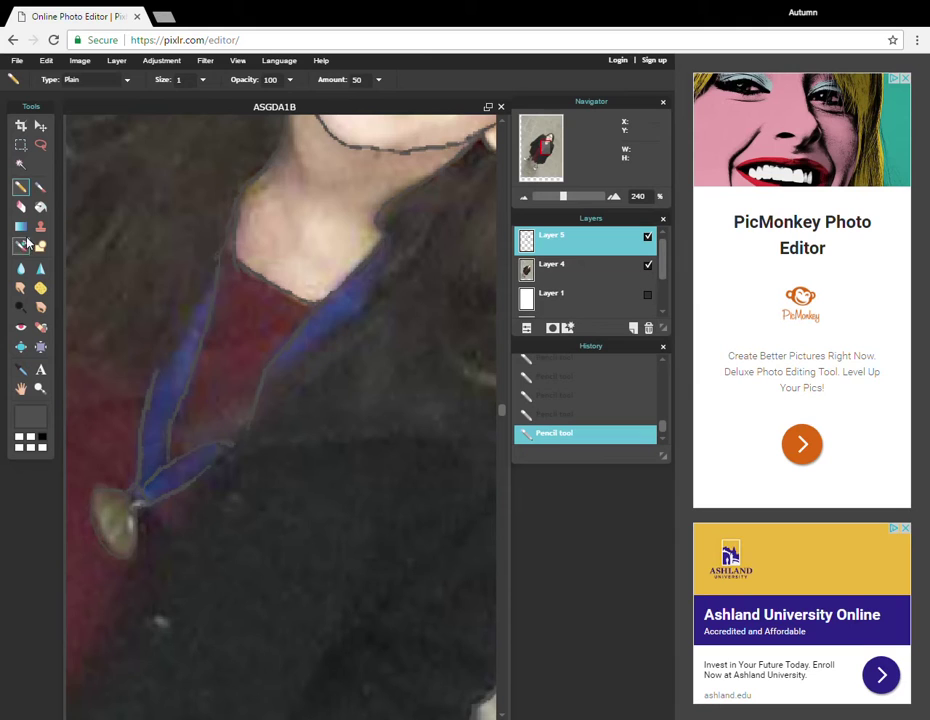
pyautogui.press('e')
pyautogui.click(97, 483)
# Trace the coat's front edge from beside the lanyard down past the medal along the red dress
pyautogui.click(20, 187)
pyautogui.moveTo(233, 445); pyautogui.dragTo(301, 373)
pyautogui.moveTo(212, 470); pyautogui.dragTo(142, 555)
pyautogui.click(21, 389)
pyautogui.moveTo(80, 430); pyautogui.dragTo(116, 206)
pyautogui.press('n')
pyautogui.moveTo(195, 481)
pyautogui.mouseDown()
pyautogui.moveTo(357, 205)
pyautogui.moveTo(322, 247)
pyautogui.mouseUp()
# Continue the line between the red dress and the coat up from the coat's rounded hem corner
pyautogui.click(21, 207)
pyautogui.click(21, 188)
pyautogui.click(21, 389)
pyautogui.moveTo(128, 548)
pyautogui.mouseDown()
pyautogui.moveTo(272, 374)
pyautogui.moveTo(314, 395)
pyautogui.mouseUp()
pyautogui.press('n')
pyautogui.moveTo(245, 579)
pyautogui.mouseDown()
pyautogui.moveTo(259, 512)
pyautogui.moveTo(338, 384)
pyautogui.mouseUp()
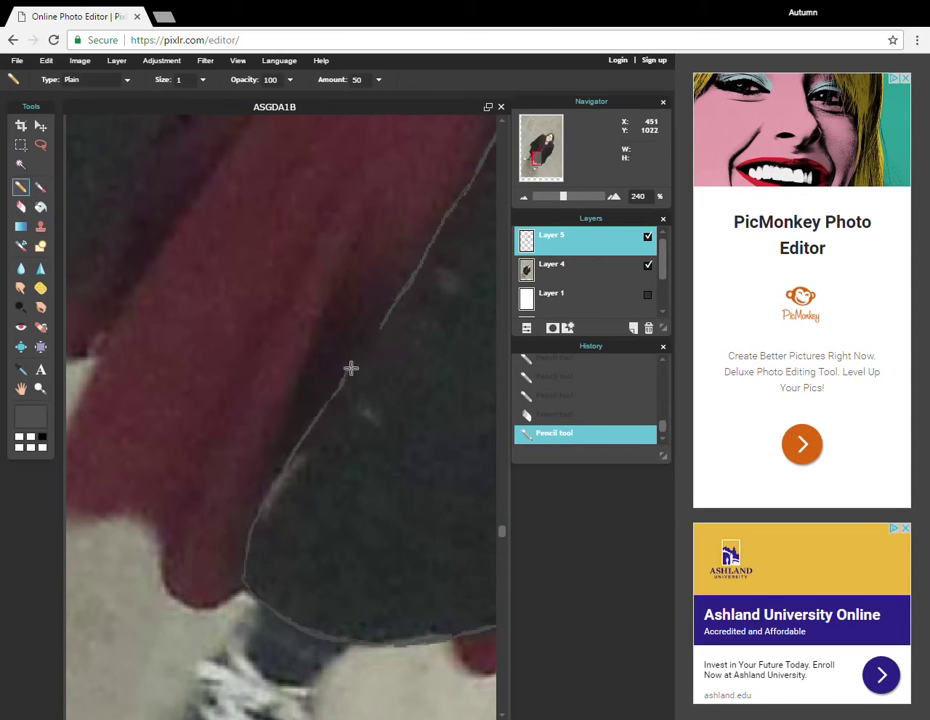
# Trace the hair edge along the outer side of the lanyard strap and erase the stray mark at its end
pyautogui.click(40, 125)
pyautogui.click(112, 281)
pyautogui.click(21, 389)
pyautogui.moveTo(118, 232); pyautogui.dragTo(255, 665)
pyautogui.moveTo(434, 332); pyautogui.dragTo(140, 425)
pyautogui.click(21, 187)
pyautogui.moveTo(362, 404)
pyautogui.mouseDown()
pyautogui.moveTo(380, 398)
pyautogui.moveTo(428, 338)
pyautogui.moveTo(443, 283)
pyautogui.mouseUp()
pyautogui.click(21, 206)
pyautogui.click(367, 397)
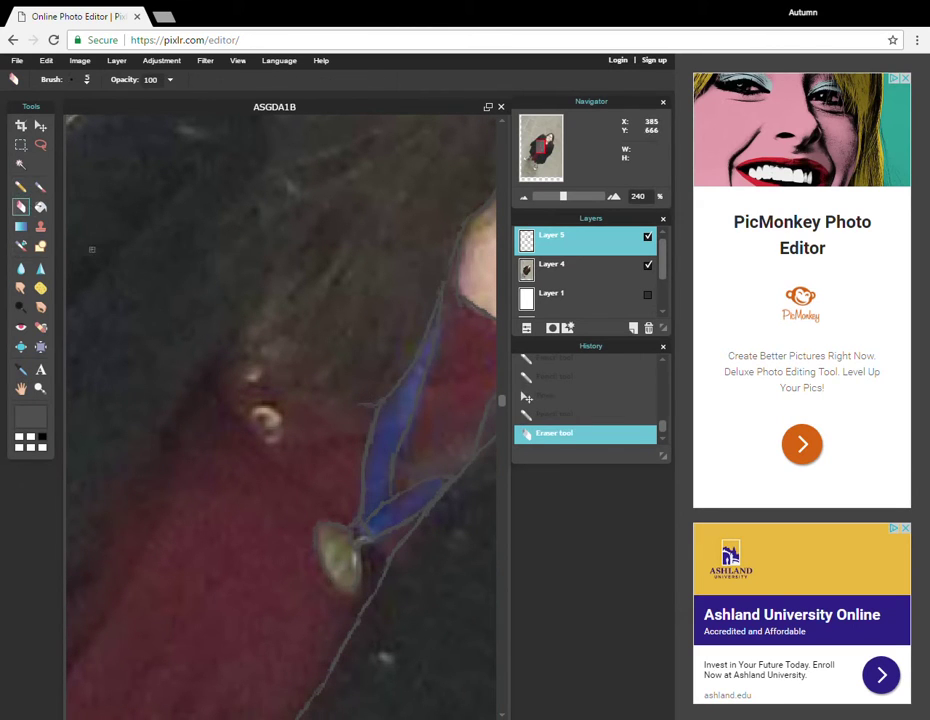
# Trace the coat's opposite front edge from the hair down along the red dress to near the hem
pyautogui.click(21, 187)
pyautogui.moveTo(264, 267)
pyautogui.mouseDown()
pyautogui.moveTo(191, 372)
pyautogui.moveTo(165, 423)
pyautogui.mouseUp()
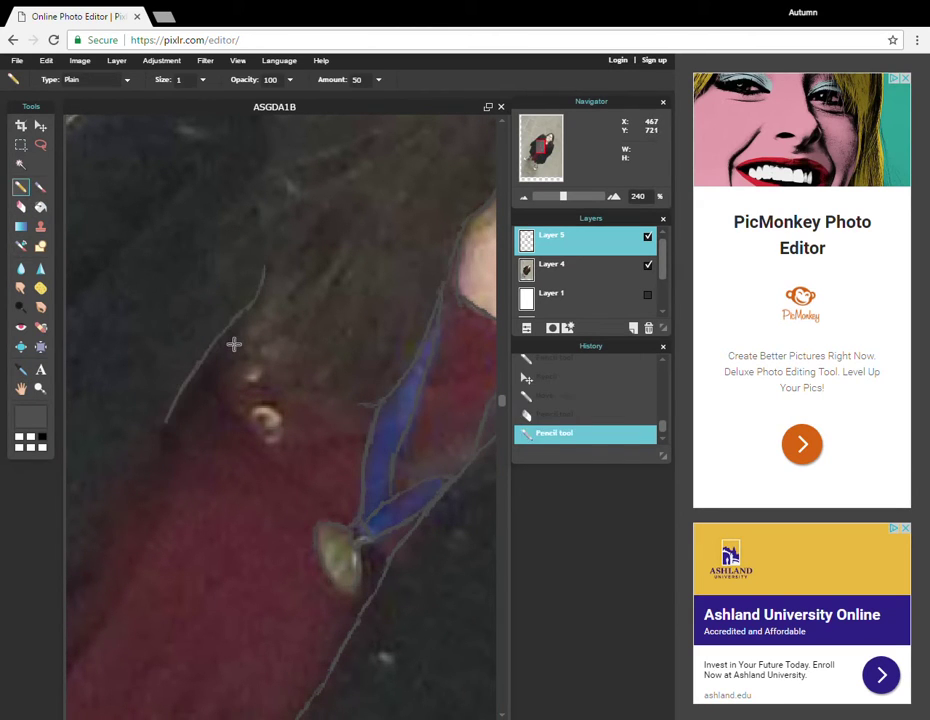
pyautogui.click(21, 389)
pyautogui.moveTo(139, 538); pyautogui.dragTo(399, 324)
pyautogui.click(21, 187)
pyautogui.moveTo(212, 548)
pyautogui.mouseDown()
pyautogui.moveTo(237, 482)
pyautogui.moveTo(432, 193)
pyautogui.mouseUp()
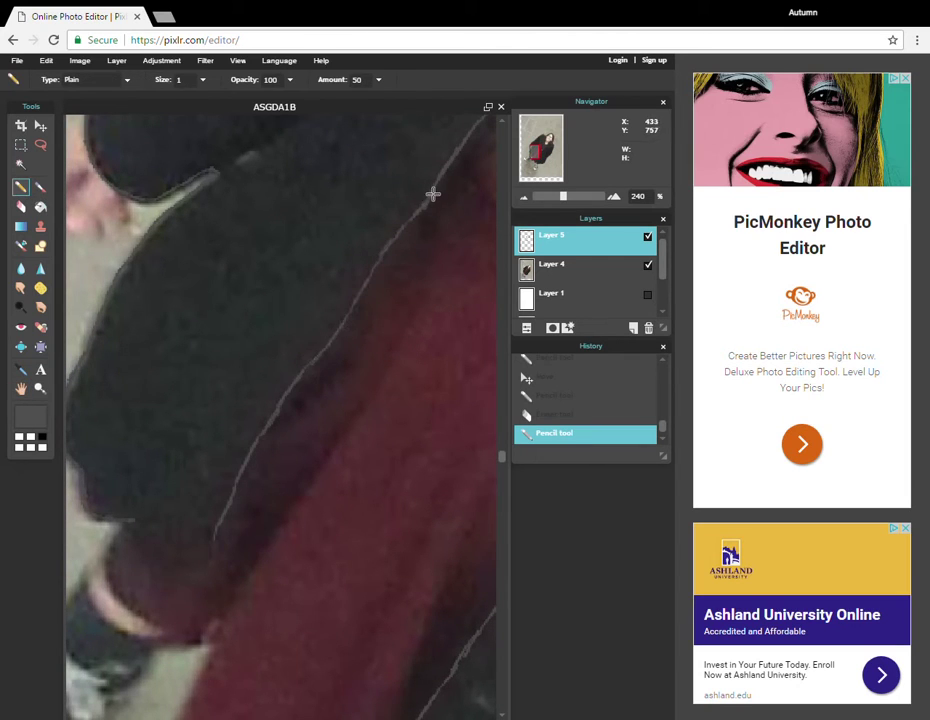
# Outline the coat's lower corner and the dark red hem beneath it, erasing the overlapping line end
pyautogui.moveTo(130, 525); pyautogui.dragTo(195, 556)
pyautogui.press('e')
pyautogui.click(131, 521)
pyautogui.click(23, 189)
pyautogui.moveTo(119, 530)
pyautogui.mouseDown()
pyautogui.moveTo(110, 585)
pyautogui.moveTo(148, 623)
pyautogui.moveTo(213, 638)
pyautogui.mouseUp()
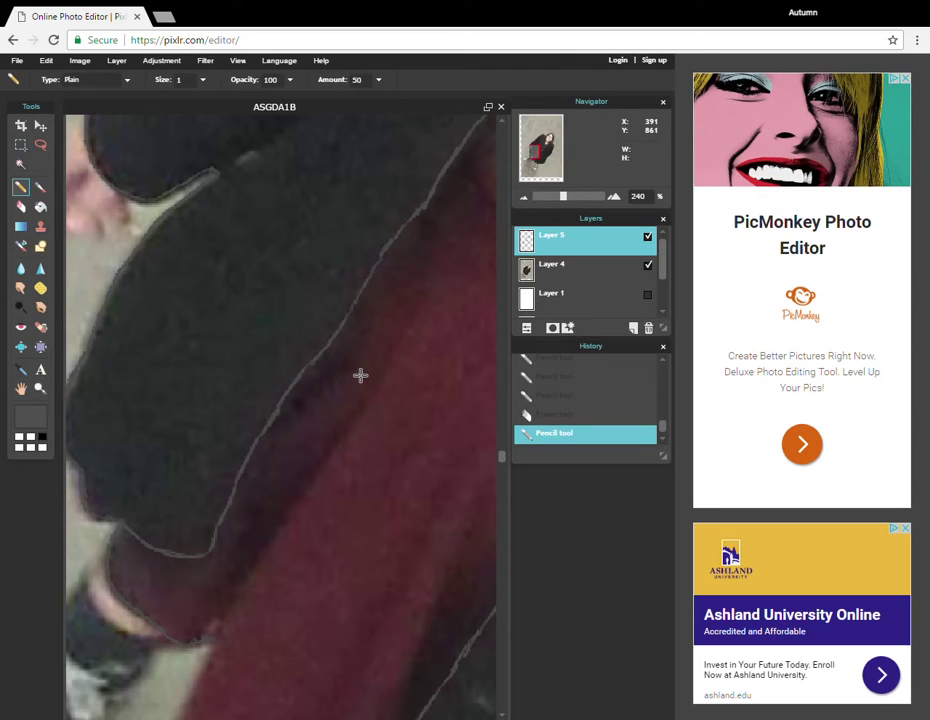
# Trace the fold line between the dark and bright parts of the red dress, erasing its stray marks
pyautogui.moveTo(362, 412)
pyautogui.mouseDown()
pyautogui.moveTo(293, 502)
pyautogui.moveTo(240, 595)
pyautogui.mouseUp()
pyautogui.click(19, 205)
pyautogui.click(295, 496)
pyautogui.click(357, 422)
pyautogui.click(20, 187)
# Trace the scalloped lower hem of the red dress up to the coat's corner
pyautogui.click(19, 386)
pyautogui.moveTo(191, 568); pyautogui.dragTo(252, 304)
pyautogui.press('n')
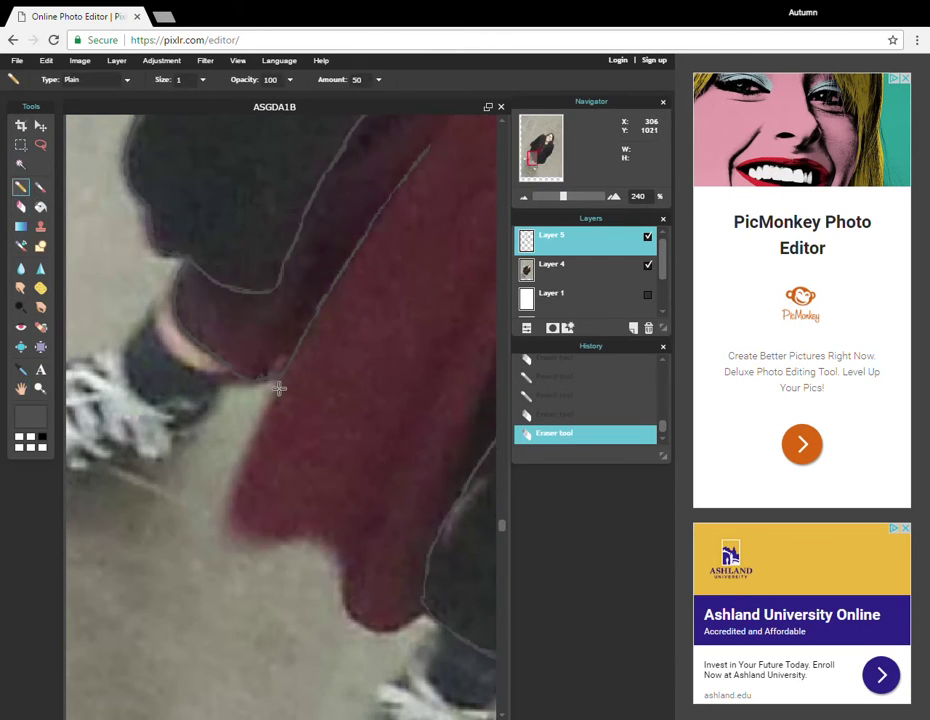
pyautogui.moveTo(304, 539)
pyautogui.mouseDown()
pyautogui.moveTo(337, 556)
pyautogui.moveTo(343, 603)
pyautogui.moveTo(366, 628)
pyautogui.moveTo(424, 612)
pyautogui.mouseUp()
# Outline the ankle, the sock and the hanging lace loop of the photo's left shoe, erasing the excess line
pyautogui.moveTo(149, 314)
pyautogui.mouseDown()
pyautogui.moveTo(145, 395)
pyautogui.moveTo(201, 399)
pyautogui.moveTo(230, 378)
pyautogui.mouseUp()
pyautogui.click(21, 389)
pyautogui.moveTo(130, 489); pyautogui.dragTo(352, 448)
pyautogui.press('n')
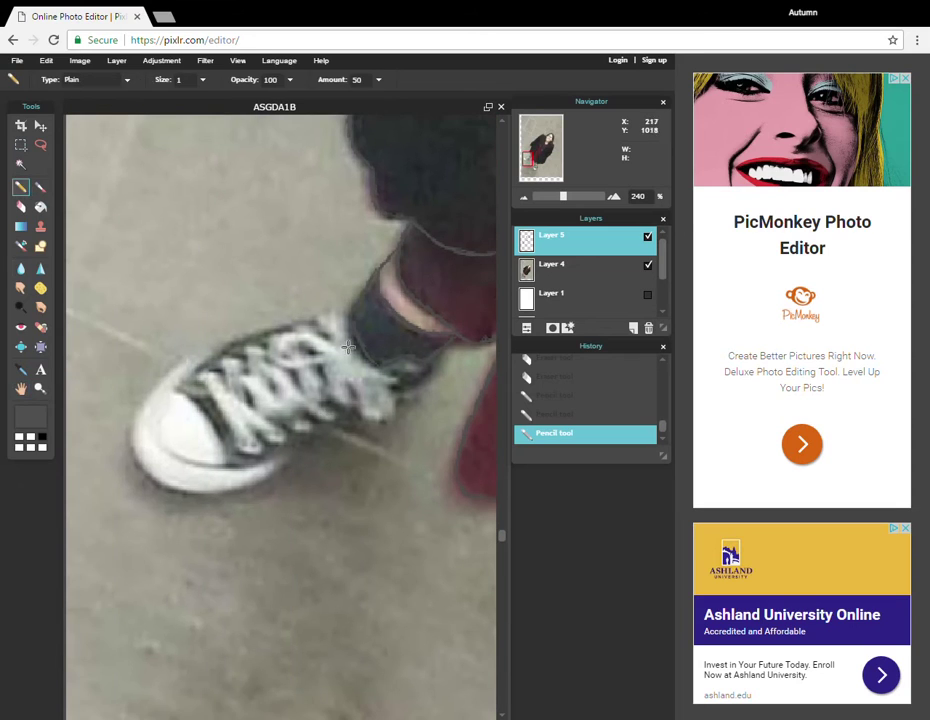
pyautogui.moveTo(396, 409)
pyautogui.mouseDown()
pyautogui.moveTo(362, 391)
pyautogui.moveTo(359, 416)
pyautogui.moveTo(357, 380)
pyautogui.mouseUp()
pyautogui.press('e')
pyautogui.click(363, 391)
pyautogui.press('n')
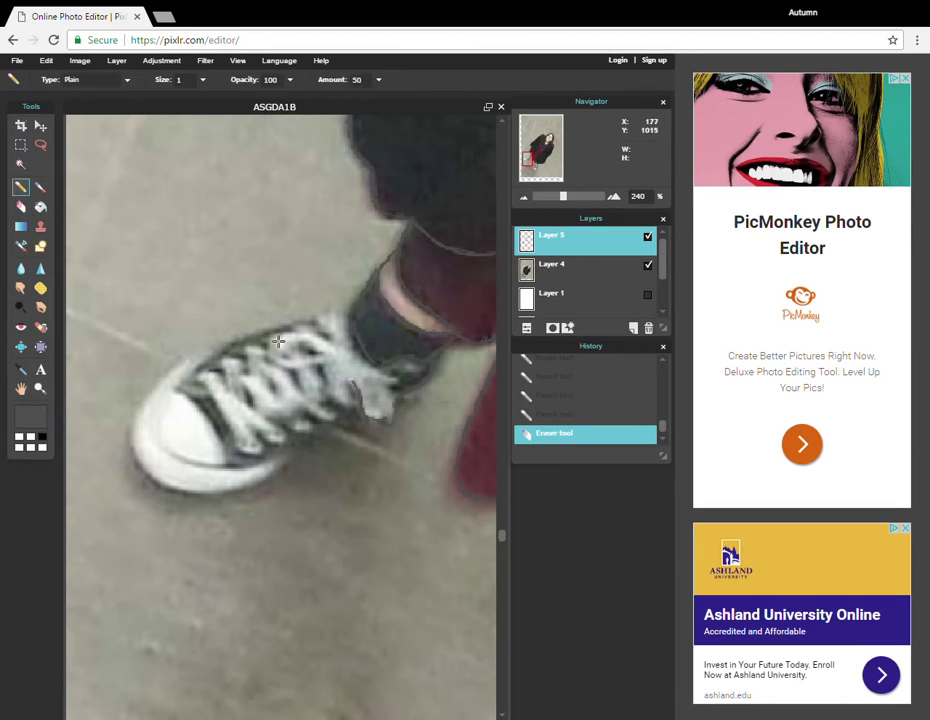
# Outline the toe and sole of the left shoe with the pencil, erasing the rough line ends
pyautogui.moveTo(131, 425)
pyautogui.mouseDown()
pyautogui.moveTo(143, 474)
pyautogui.moveTo(170, 488)
pyautogui.moveTo(257, 480)
pyautogui.mouseUp()
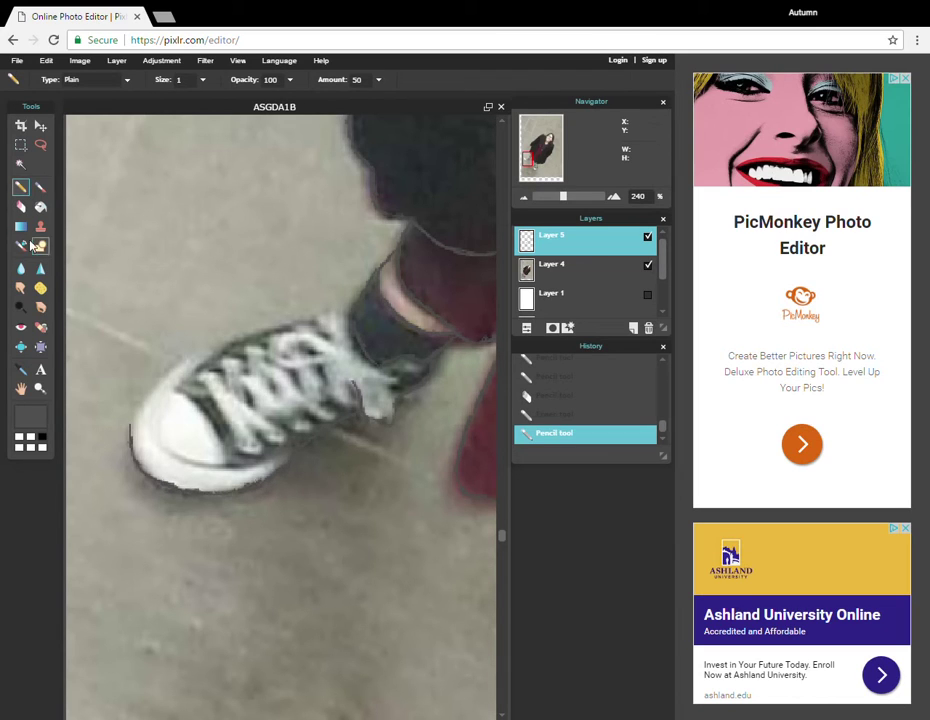
pyautogui.press('e')
pyautogui.click(257, 480)
pyautogui.press('n')
pyautogui.moveTo(200, 354)
pyautogui.mouseDown()
pyautogui.moveTo(143, 401)
pyautogui.moveTo(125, 446)
pyautogui.mouseUp()
pyautogui.press('e')
pyautogui.press('n')
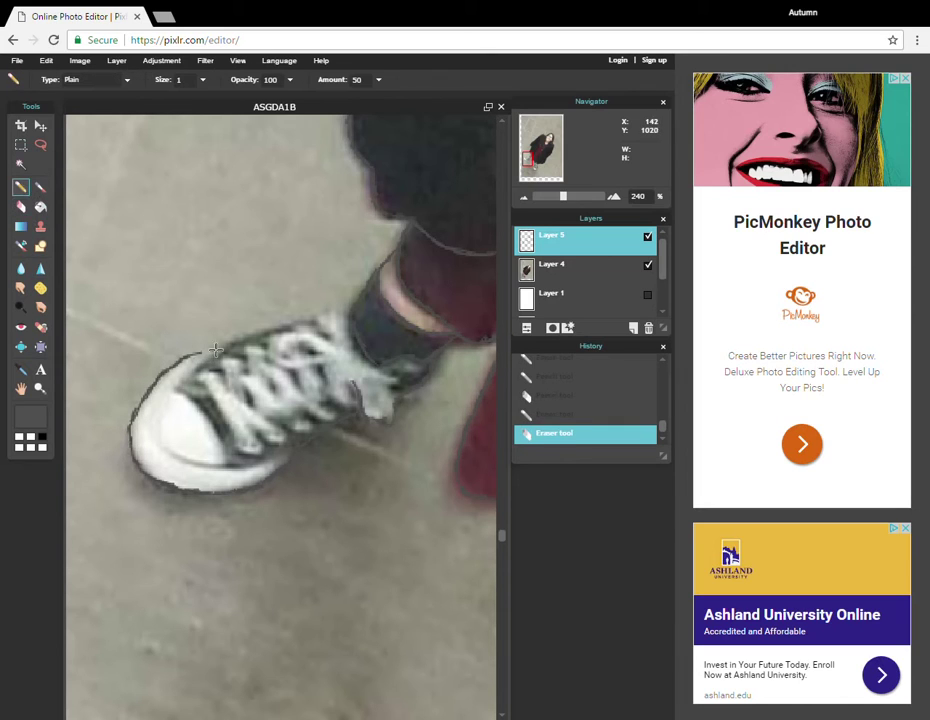
# Trace the left shoe's upper edge, toe cap seam and crossed laces
pyautogui.moveTo(182, 380)
pyautogui.mouseDown()
pyautogui.moveTo(237, 340)
pyautogui.moveTo(345, 308)
pyautogui.mouseUp()
pyautogui.moveTo(164, 448)
pyautogui.mouseDown()
pyautogui.moveTo(195, 463)
pyautogui.moveTo(226, 461)
pyautogui.mouseUp()
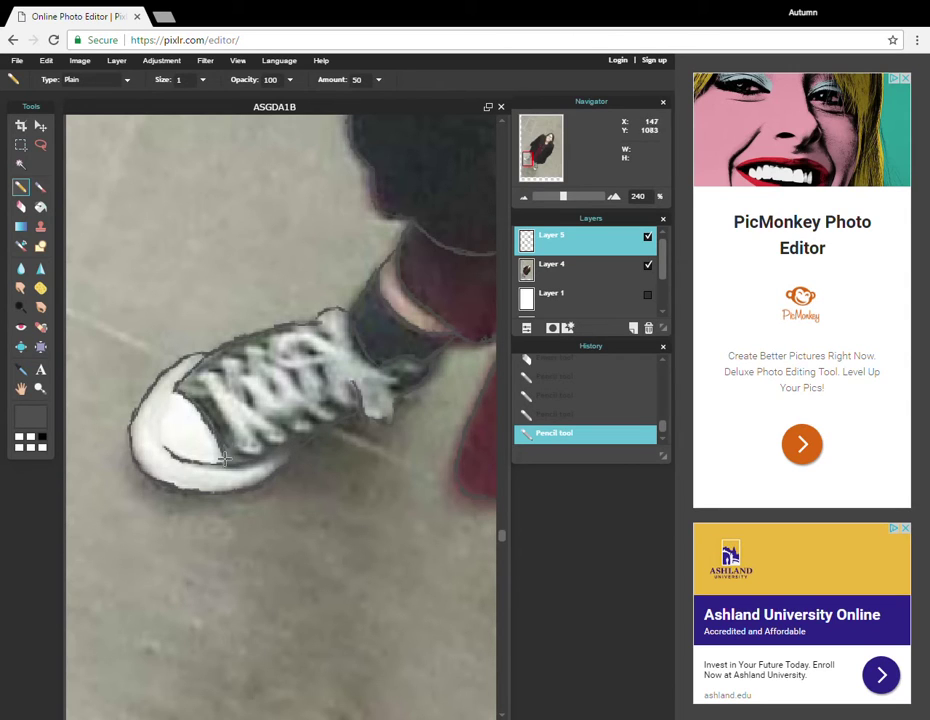
pyautogui.press('e')
pyautogui.press('n')
pyautogui.moveTo(215, 401)
pyautogui.mouseDown()
pyautogui.moveTo(241, 449)
pyautogui.moveTo(260, 441)
pyautogui.moveTo(250, 427)
pyautogui.moveTo(295, 427)
pyautogui.mouseUp()
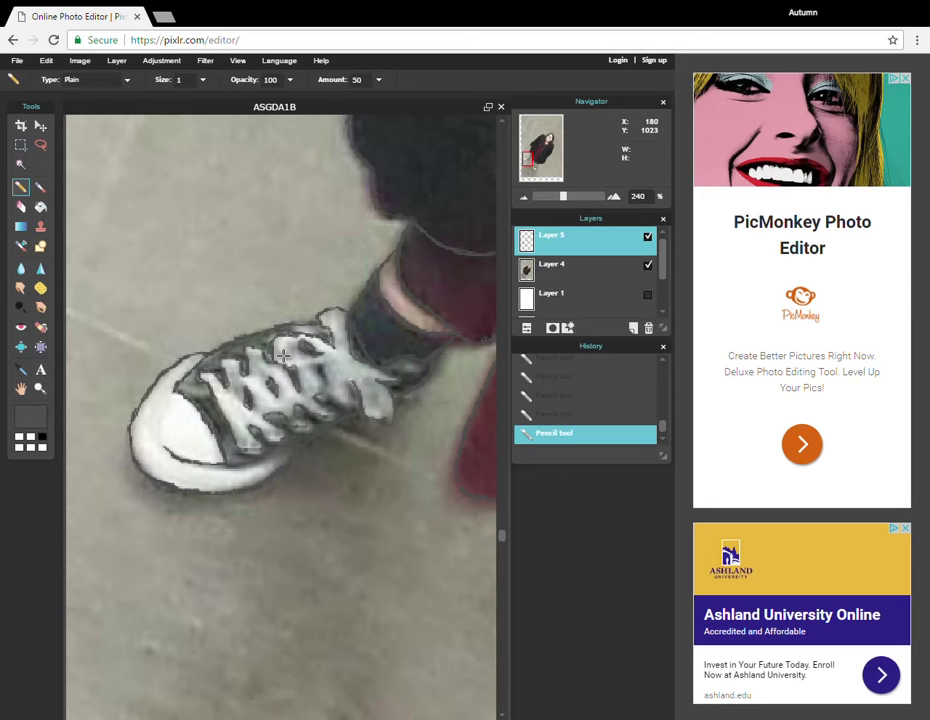
# Check the line art by hiding and reshowing Layer 4, and make Layer 1 visible
pyautogui.click(648, 265)
pyautogui.click(648, 265)
pyautogui.scroll(-1, 656, 296)
pyautogui.scroll(1, 656, 296)
pyautogui.click(648, 294)
# Trace the sock's edges above the other shoe with the pencil, erasing the misplaced line by the laces
pyautogui.click(21, 388)
pyautogui.moveTo(450, 470); pyautogui.dragTo(125, 380)
pyautogui.moveTo(430, 513); pyautogui.dragTo(388, 326)
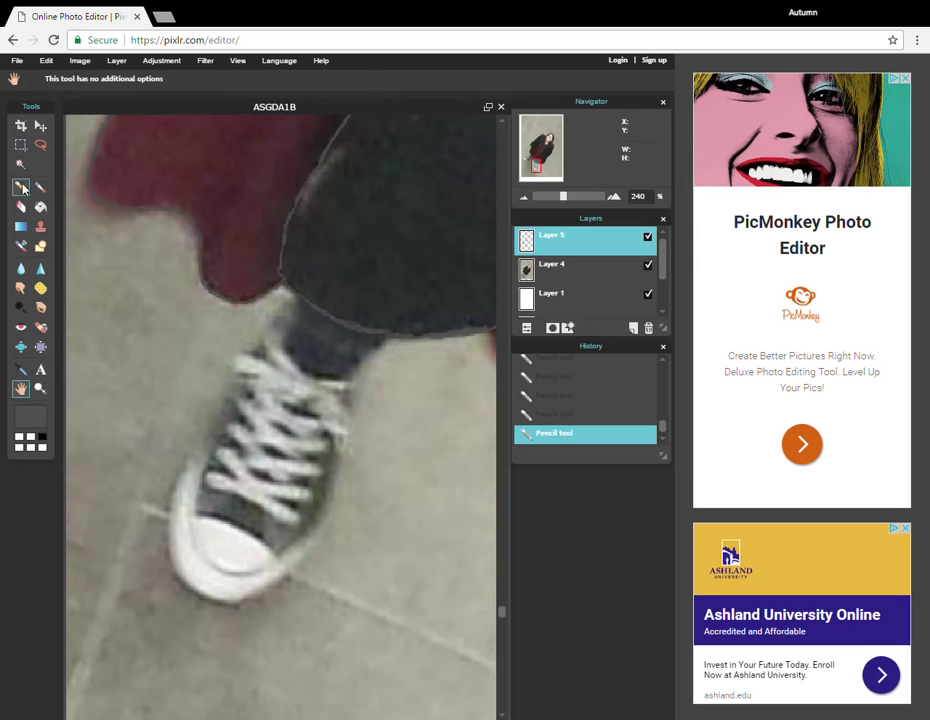
pyautogui.click(21, 187)
pyautogui.moveTo(304, 379); pyautogui.dragTo(292, 365)
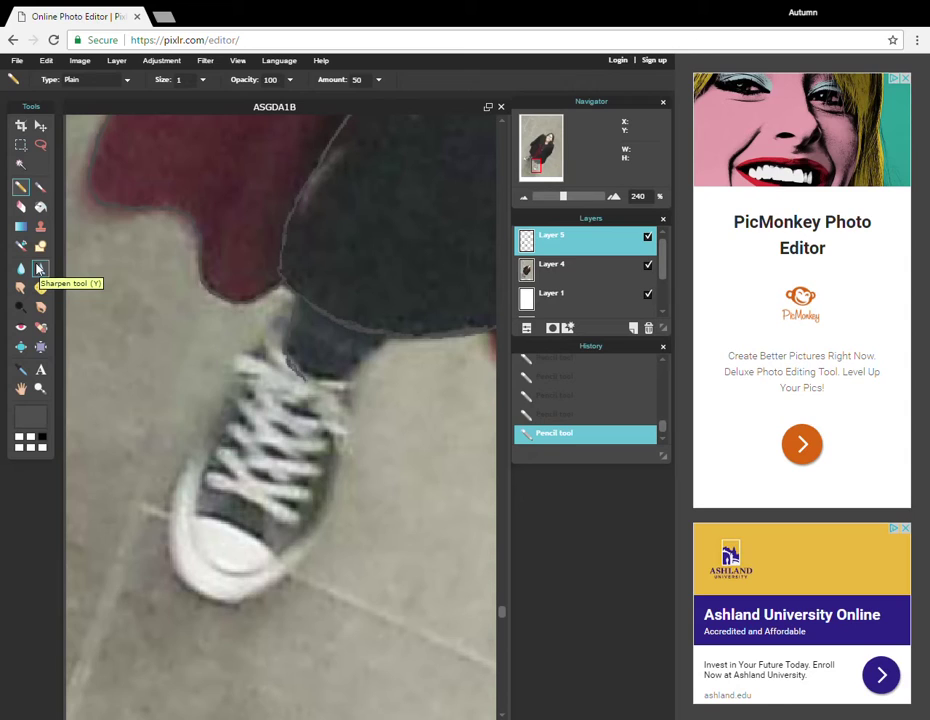
pyautogui.press('e')
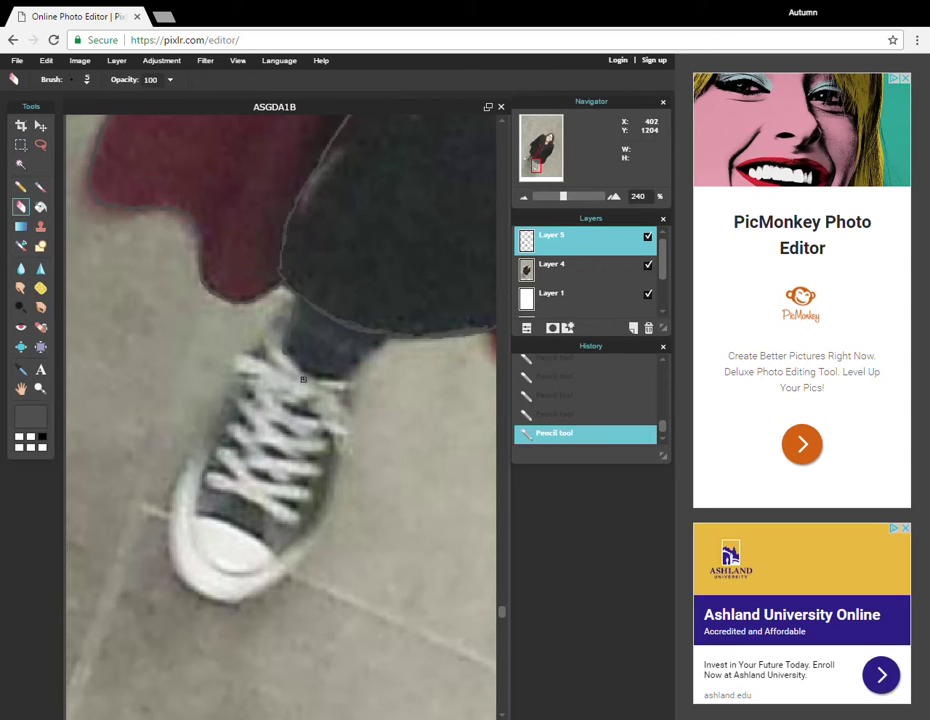
pyautogui.moveTo(291, 359)
pyautogui.mouseDown()
pyautogui.moveTo(342, 379)
pyautogui.moveTo(386, 337)
pyautogui.mouseUp()
# Outline the second shoe from the ankle around its toe, erasing the uneven parts of the line
pyautogui.moveTo(288, 316)
pyautogui.mouseDown()
pyautogui.moveTo(256, 352)
pyautogui.moveTo(240, 356)
pyautogui.moveTo(236, 416)
pyautogui.moveTo(195, 452)
pyautogui.moveTo(170, 508)
pyautogui.moveTo(179, 575)
pyautogui.moveTo(209, 593)
pyautogui.moveTo(197, 592)
pyautogui.moveTo(255, 590)
pyautogui.mouseUp()
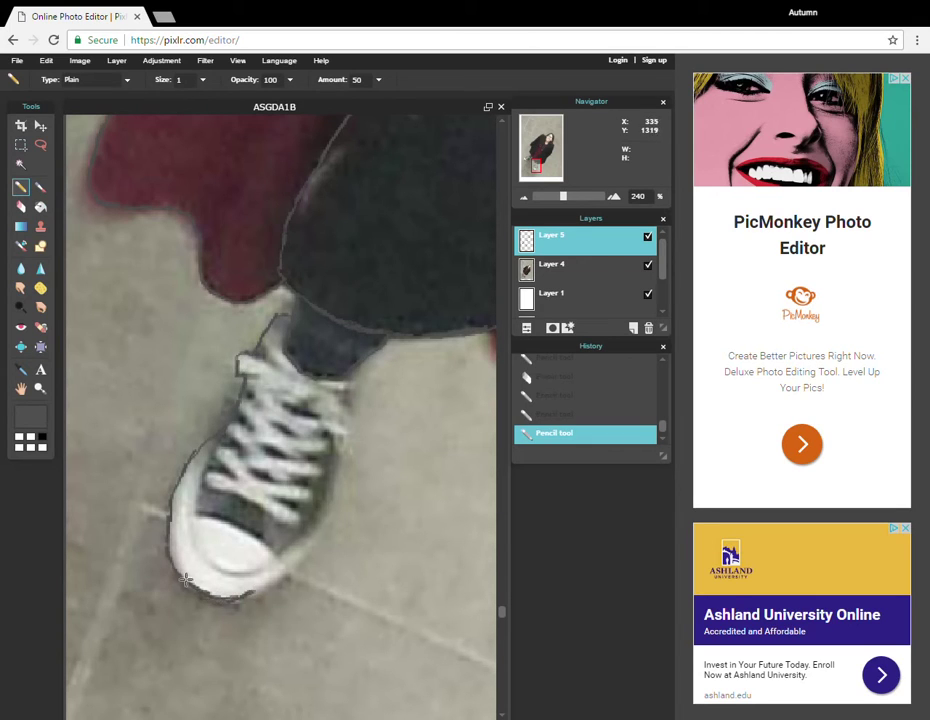
pyautogui.press('e')
pyautogui.click(243, 590)
pyautogui.click(20, 187)
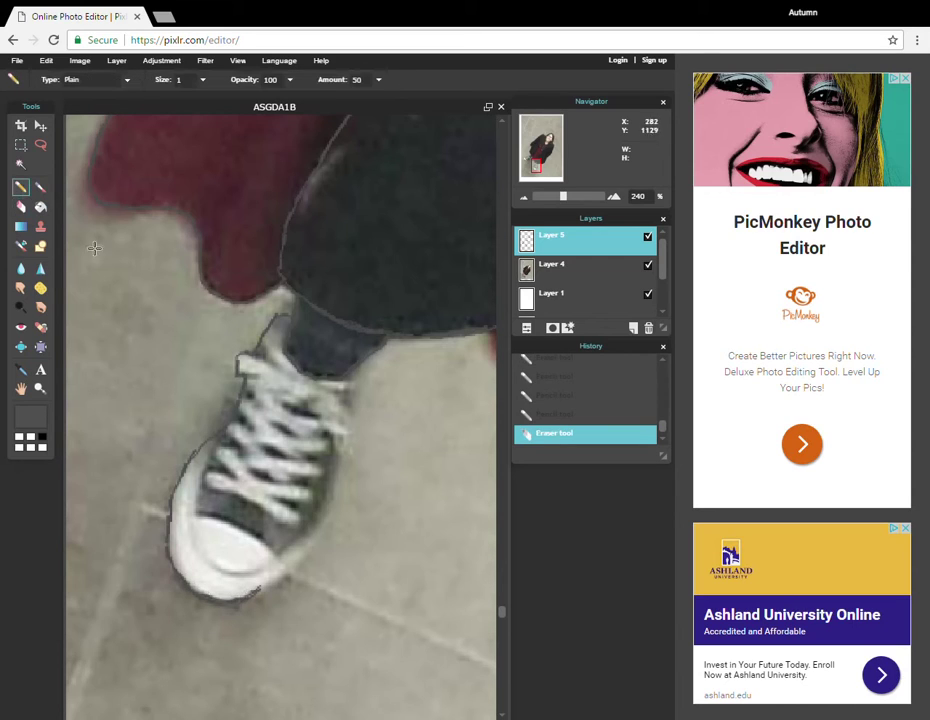
pyautogui.moveTo(266, 586); pyautogui.dragTo(295, 556)
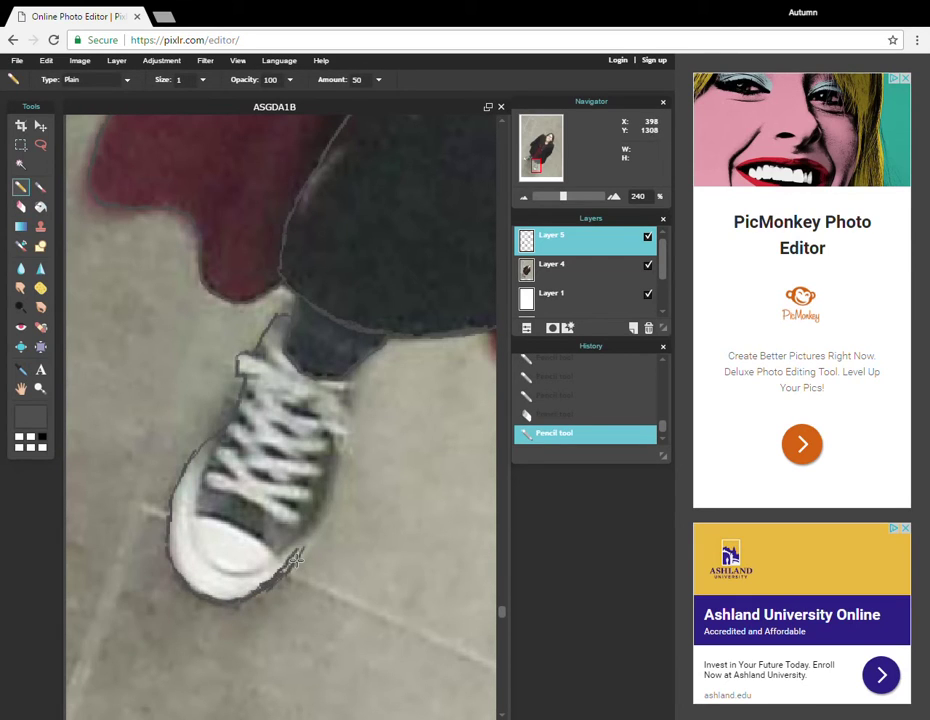
pyautogui.click(20, 207)
pyautogui.click(269, 594)
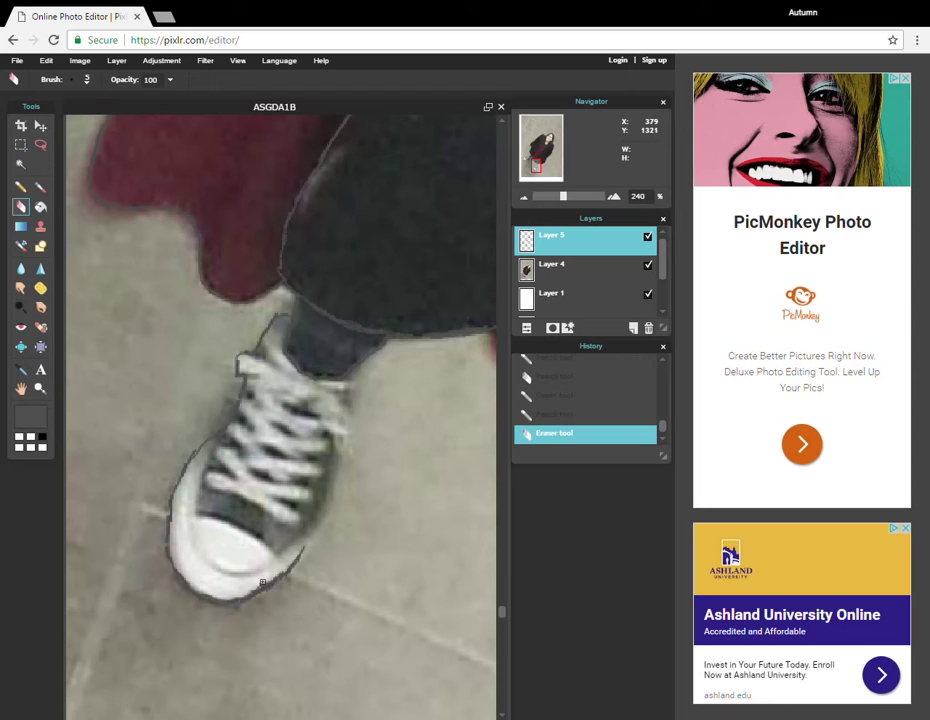
# Trace the second shoe's remaining side, its tongue and the lace loops near the ankle
pyautogui.press('n')
pyautogui.moveTo(350, 378)
pyautogui.mouseDown()
pyautogui.moveTo(351, 428)
pyautogui.moveTo(304, 552)
pyautogui.mouseUp()
pyautogui.moveTo(256, 355)
pyautogui.mouseDown()
pyautogui.moveTo(284, 373)
pyautogui.moveTo(271, 340)
pyautogui.mouseUp()
pyautogui.moveTo(322, 388); pyautogui.dragTo(354, 417)
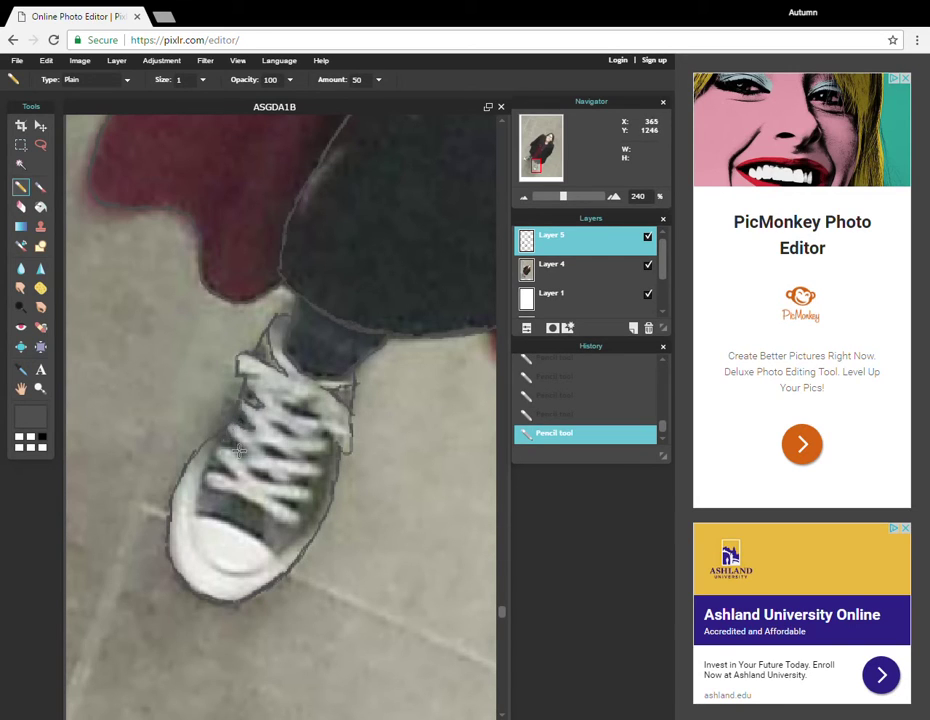
# Trace the second shoe's crossed laces and toe cap, cleaning up with the eraser and checking the lines with Layer 4 hidden
pyautogui.moveTo(219, 474); pyautogui.dragTo(255, 509)
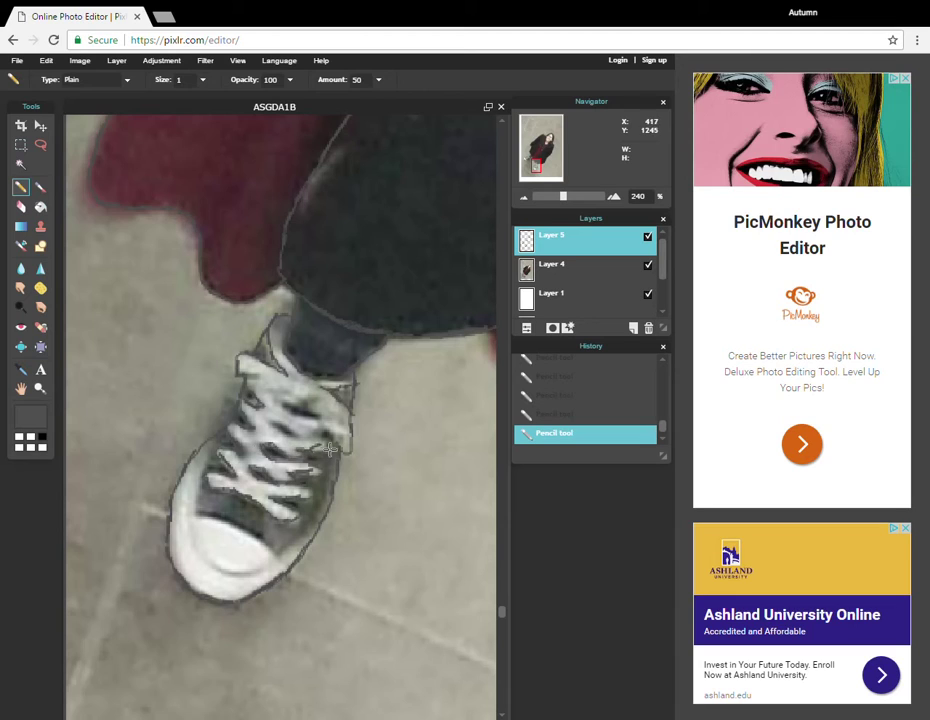
pyautogui.press('e')
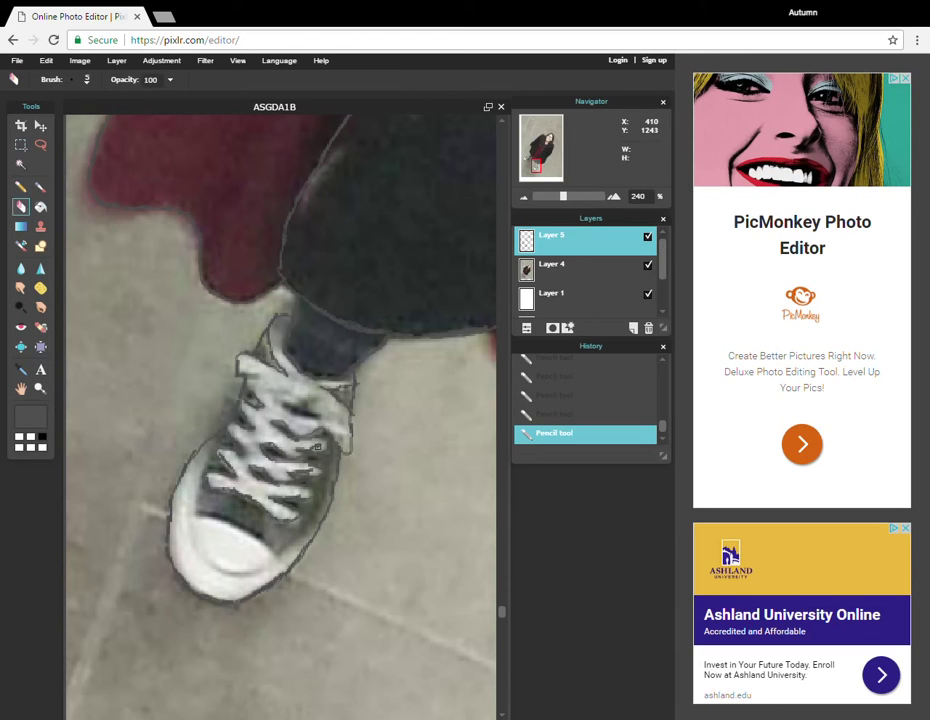
pyautogui.press('n')
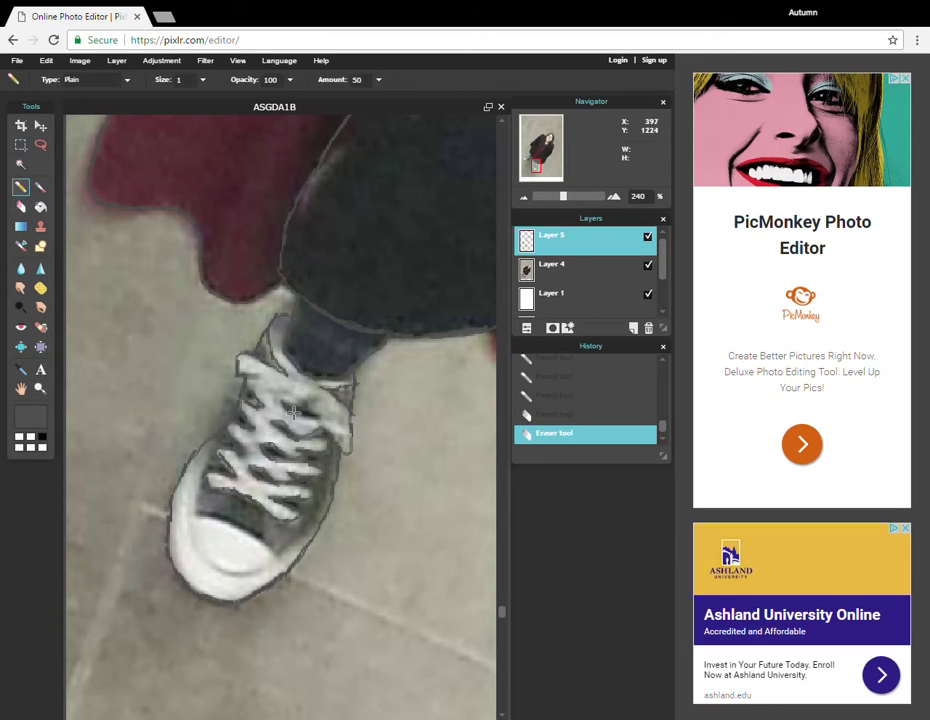
pyautogui.moveTo(304, 400); pyautogui.dragTo(282, 402)
pyautogui.click(648, 267)
pyautogui.click(648, 267)
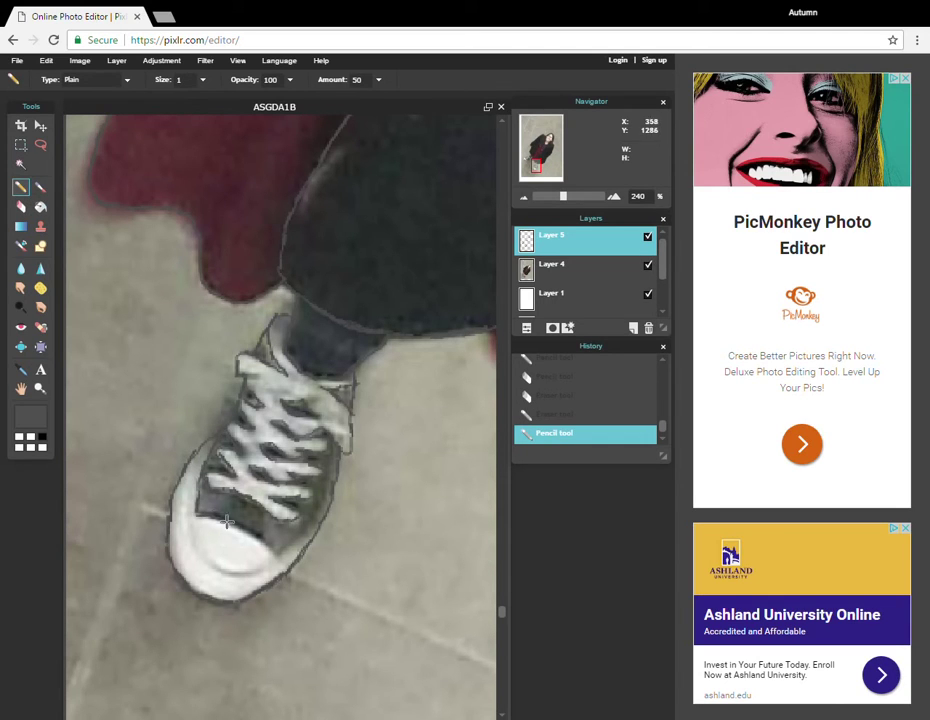
pyautogui.moveTo(195, 507)
pyautogui.mouseDown()
pyautogui.moveTo(194, 541)
pyautogui.moveTo(218, 567)
pyautogui.mouseUp()
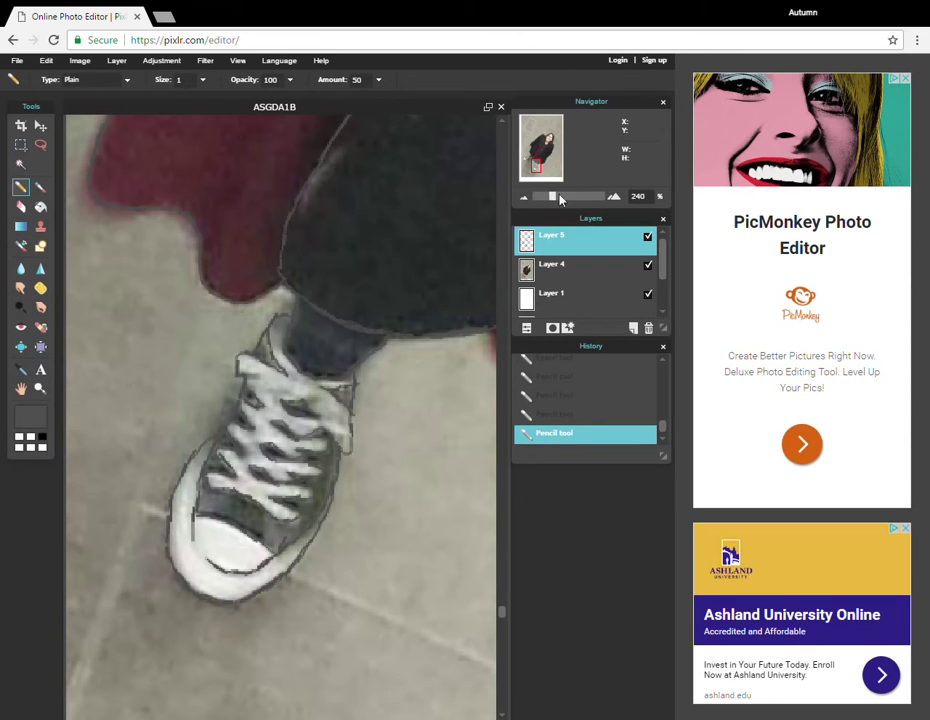
# Trace the inner hair edge from the shoulder down over the coat at 200% zoom
pyautogui.click(546, 197)
pyautogui.click(561, 196)
pyautogui.click(21, 388)
pyautogui.moveTo(315, 315); pyautogui.dragTo(264, 497)
pyautogui.press('n')
pyautogui.moveTo(246, 147)
pyautogui.mouseDown()
pyautogui.moveTo(275, 161)
pyautogui.moveTo(297, 234)
pyautogui.moveTo(361, 243)
pyautogui.mouseUp()
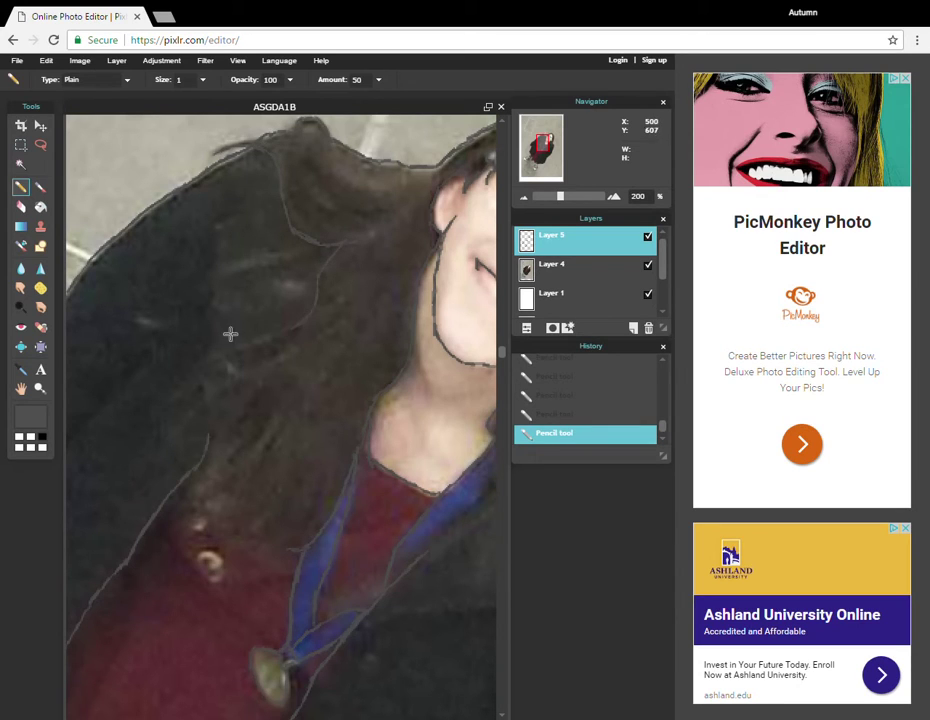
# Draw the pointed hair strands spreading over the coat and dress down to the lanyard
pyautogui.moveTo(209, 357); pyautogui.dragTo(163, 404)
pyautogui.moveTo(165, 402)
pyautogui.mouseDown()
pyautogui.moveTo(247, 366)
pyautogui.moveTo(289, 355)
pyautogui.mouseUp()
pyautogui.moveTo(285, 356); pyautogui.dragTo(230, 403)
pyautogui.moveTo(173, 433); pyautogui.dragTo(297, 349)
pyautogui.moveTo(234, 404)
pyautogui.mouseDown()
pyautogui.moveTo(195, 497)
pyautogui.moveTo(231, 507)
pyautogui.moveTo(256, 537)
pyautogui.moveTo(280, 558)
pyautogui.mouseUp()
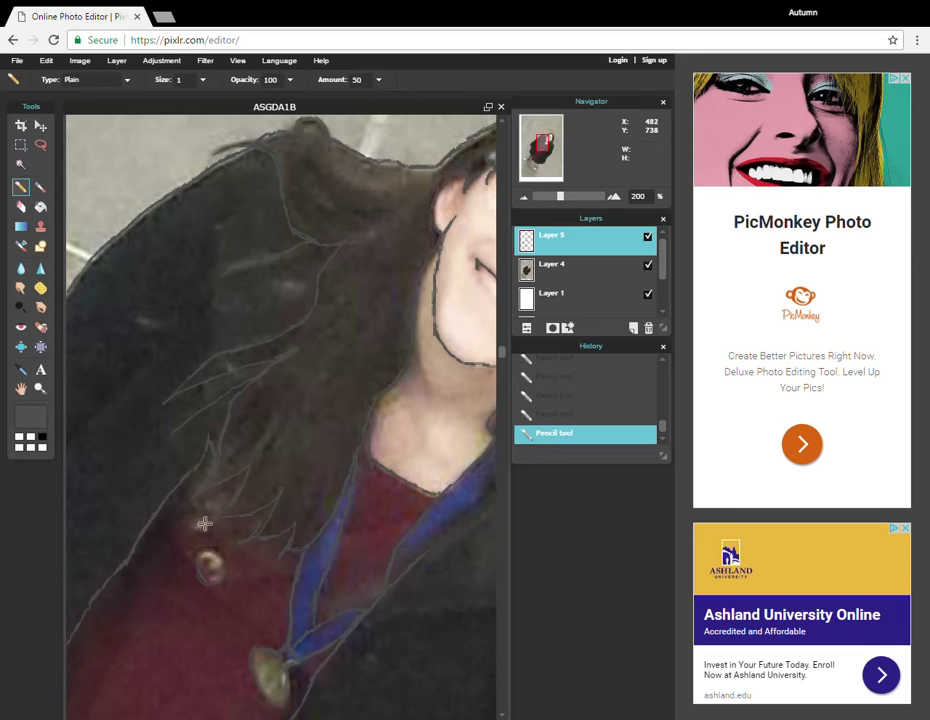
# Trace the edge of the hair lying over the other shoulder, from the neck to the coat's outer edge
pyautogui.click(21, 206)
pyautogui.click(21, 388)
pyautogui.moveTo(369, 604)
pyautogui.mouseDown()
pyautogui.moveTo(197, 552)
pyautogui.moveTo(106, 564)
pyautogui.mouseUp()
pyautogui.click(21, 186)
pyautogui.moveTo(272, 390)
pyautogui.mouseDown()
pyautogui.moveTo(284, 457)
pyautogui.moveTo(299, 430)
pyautogui.moveTo(294, 506)
pyautogui.moveTo(375, 530)
pyautogui.mouseUp()
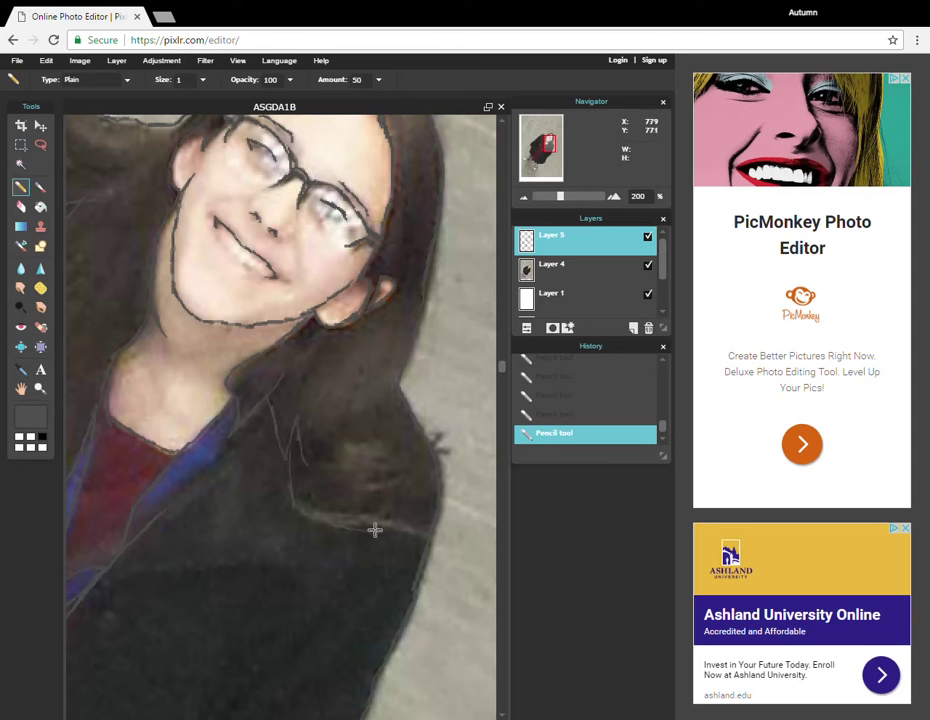
# Draw the upper edge of the hair lock across the shoulder to the coat's outer edge
pyautogui.moveTo(295, 500); pyautogui.dragTo(443, 489)
# Trace the dress corner showing below the coat hem at 200% zoom, and erase the overshoot where it meets the coat edge
pyautogui.click(546, 196)
pyautogui.click(25, 388)
pyautogui.moveTo(171, 450); pyautogui.dragTo(306, 346)
pyautogui.click(560, 196)
pyautogui.moveTo(250, 300)
pyautogui.mouseDown()
pyautogui.moveTo(397, 484)
pyautogui.moveTo(530, 625)
pyautogui.mouseUp()
pyautogui.click(21, 187)
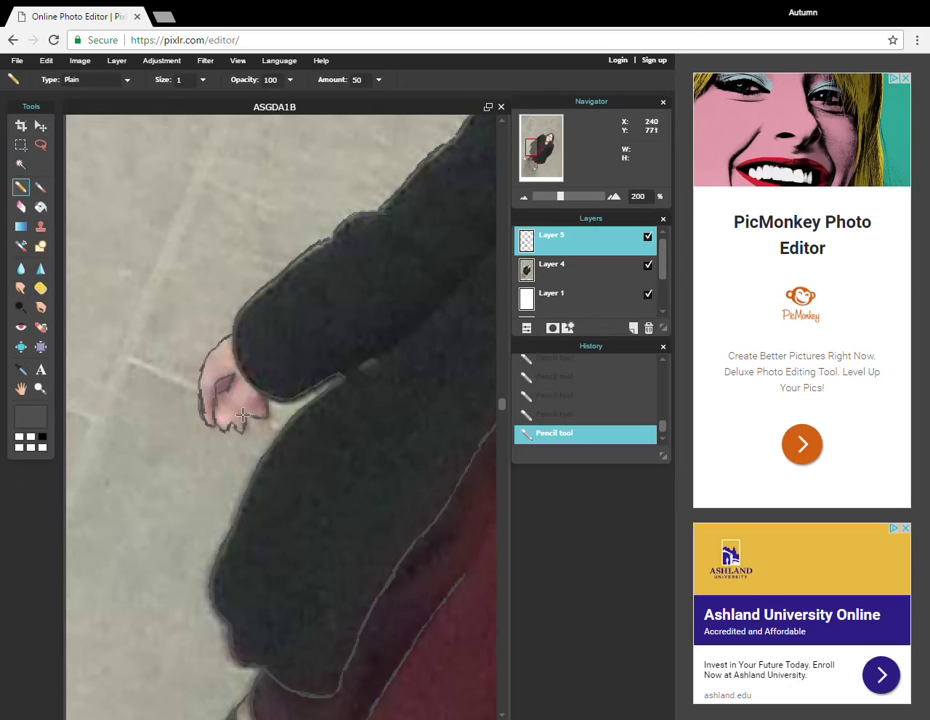
pyautogui.click(23, 388)
pyautogui.moveTo(334, 532); pyautogui.dragTo(166, 382)
pyautogui.click(21, 187)
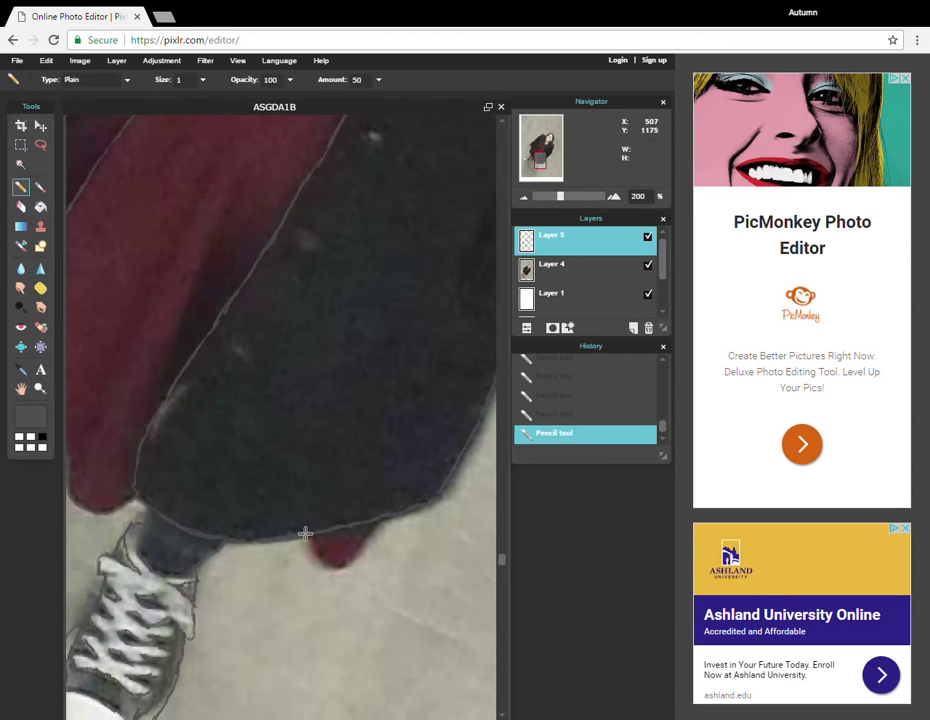
pyautogui.press('e')
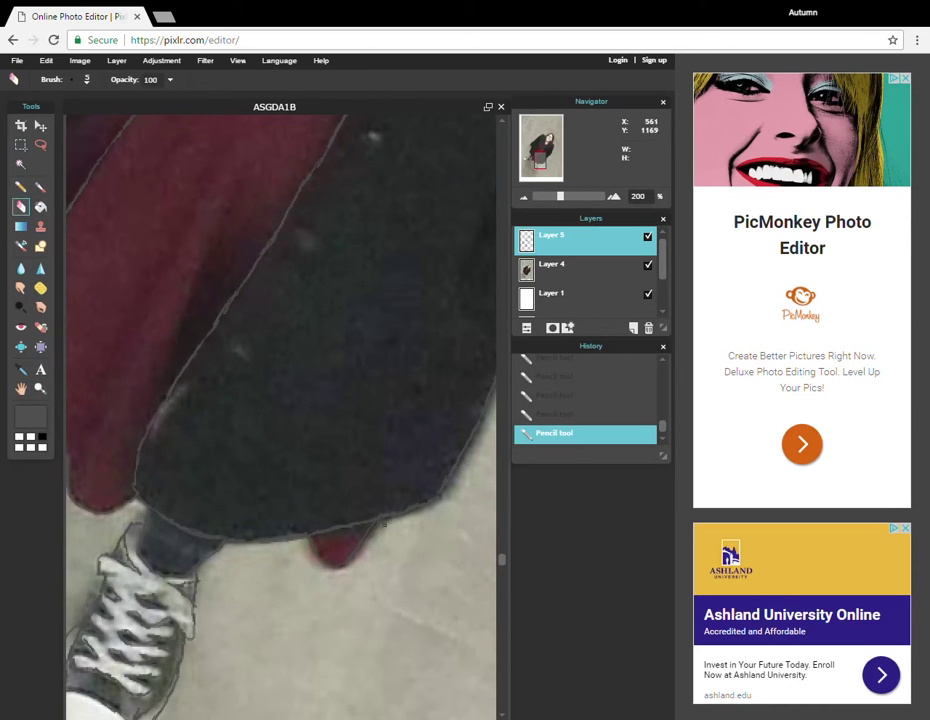
pyautogui.click(383, 525)
# Outline the small buttons and light marks along the coat's front panel with the Pencil tool
pyautogui.click(21, 187)
pyautogui.click(236, 350)
pyautogui.moveTo(502, 565)
pyautogui.mouseDown()
pyautogui.moveTo(502, 496)
pyautogui.moveTo(502, 512)
pyautogui.mouseUp()
pyautogui.moveTo(296, 402)
pyautogui.mouseDown()
pyautogui.moveTo(301, 425)
pyautogui.moveTo(299, 399)
pyautogui.mouseUp()
pyautogui.moveTo(378, 314); pyautogui.dragTo(375, 309)
pyautogui.moveTo(428, 206)
pyautogui.mouseDown()
pyautogui.moveTo(438, 208)
pyautogui.moveTo(429, 221)
pyautogui.mouseUp()
# Draw the coat's flap seam from the lanyard across the chest and up to the hair over the shoulder
pyautogui.moveTo(502, 500); pyautogui.dragTo(505, 400)
pyautogui.press('h')
pyautogui.moveTo(382, 542); pyautogui.dragTo(108, 537)
pyautogui.click(21, 189)
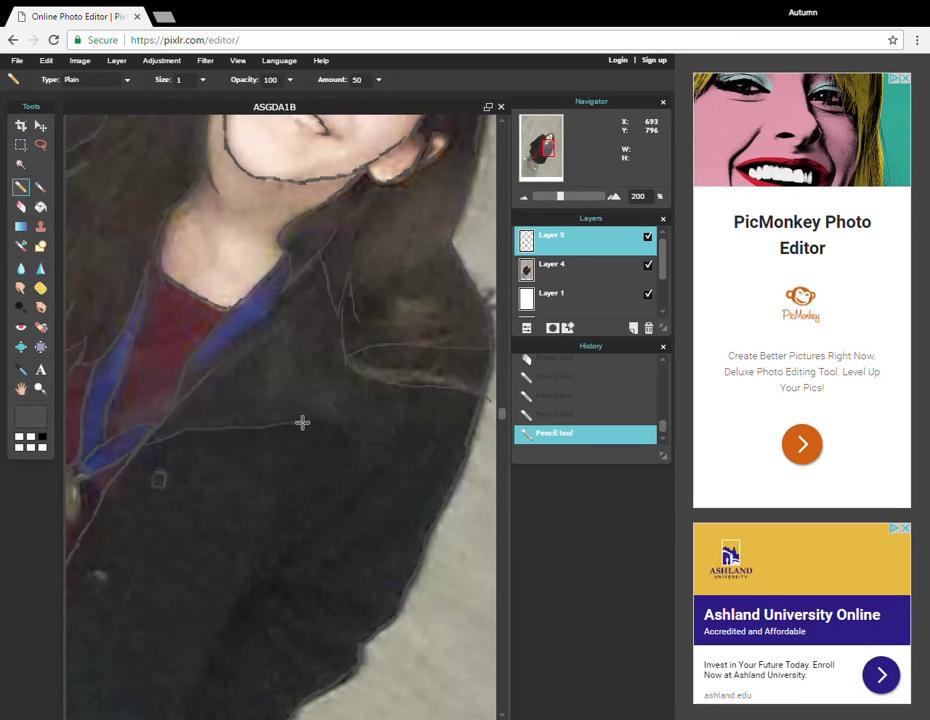
# Trace the inner edge of the sleeve from below the chest flap down to the coat's outer edge
pyautogui.moveTo(374, 475); pyautogui.dragTo(236, 604)
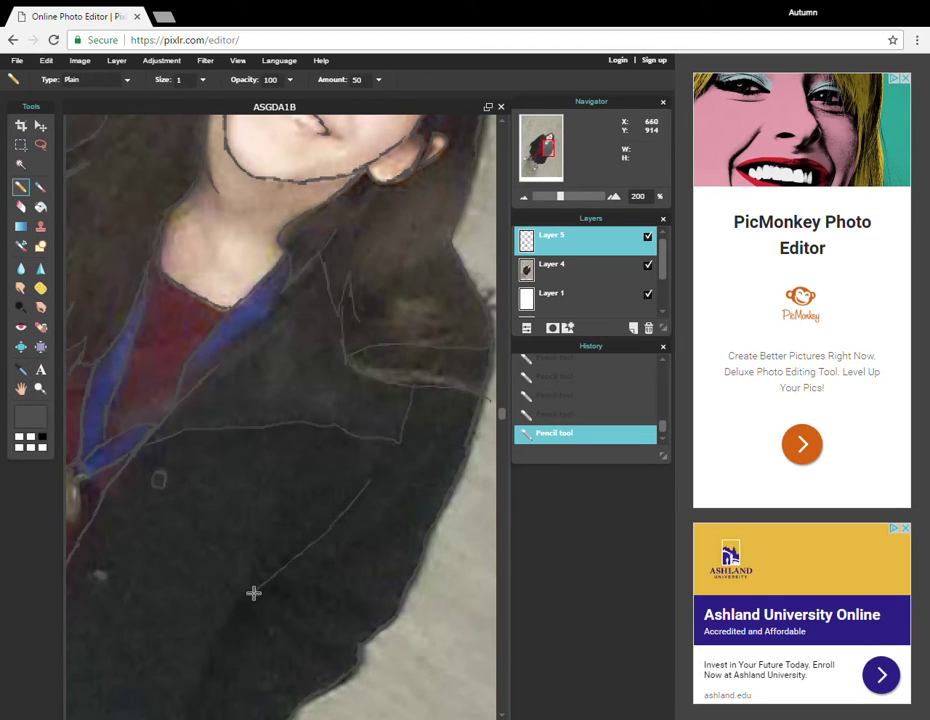
pyautogui.press('h')
pyautogui.moveTo(86, 520); pyautogui.dragTo(214, 227)
pyautogui.press('n')
pyautogui.moveTo(326, 423); pyautogui.dragTo(360, 488)
# Draw the curved seam on the dress from the coat's edge down to the lanyard pendant at 210% zoom
pyautogui.moveTo(502, 508); pyautogui.dragTo(505, 478)
pyautogui.press('h')
pyautogui.moveTo(445, 444); pyautogui.dragTo(263, 470)
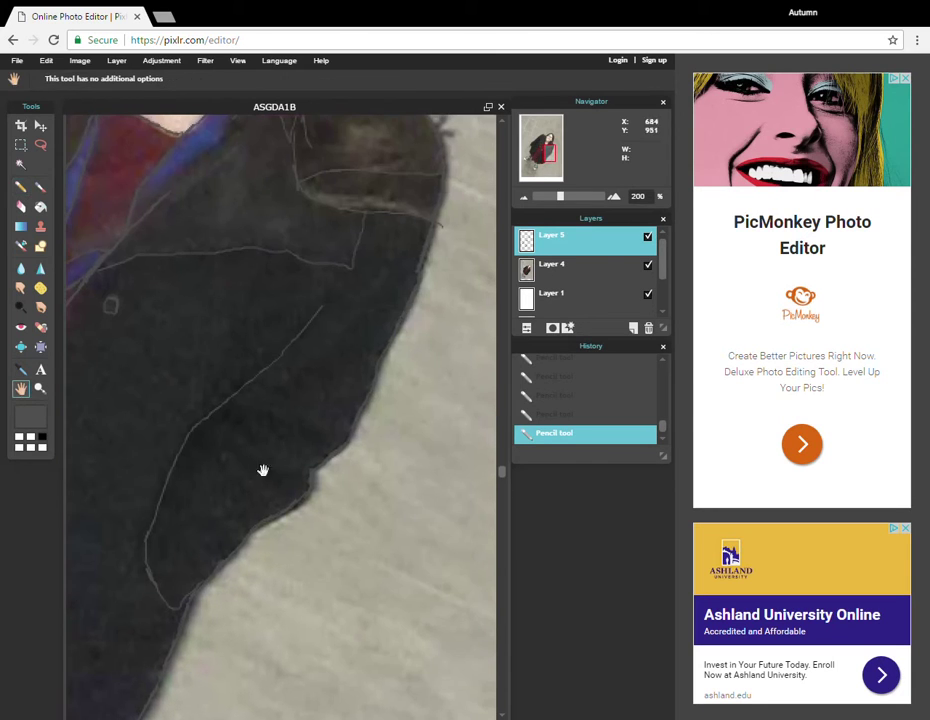
pyautogui.click(549, 196)
pyautogui.click(561, 196)
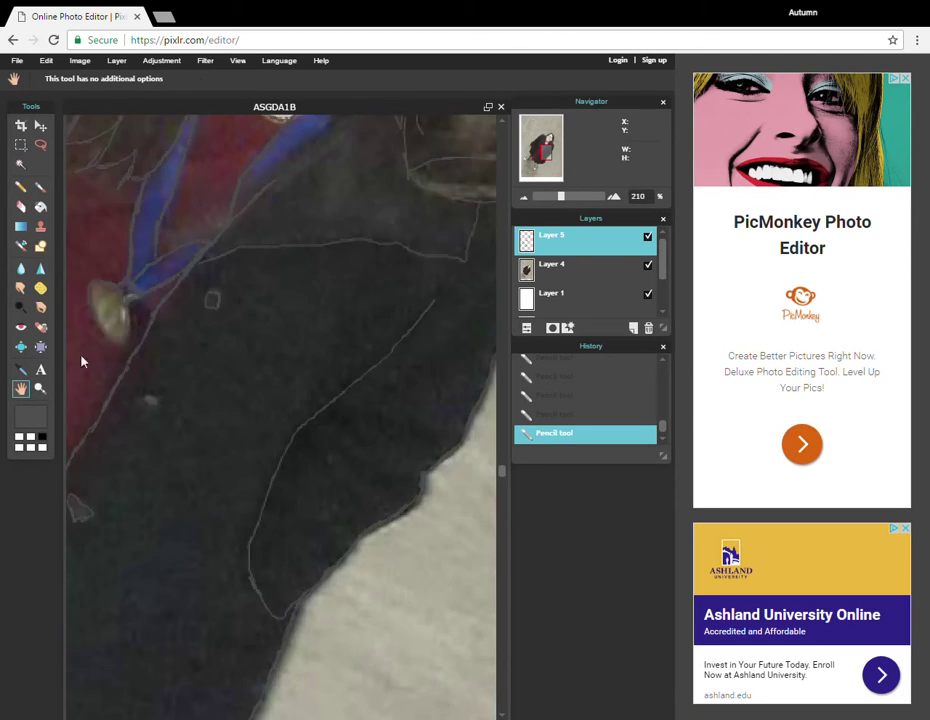
pyautogui.moveTo(81, 361); pyautogui.dragTo(231, 480)
pyautogui.press('n')
pyautogui.moveTo(141, 267)
pyautogui.mouseDown()
pyautogui.moveTo(169, 325)
pyautogui.moveTo(273, 404)
pyautogui.mouseUp()
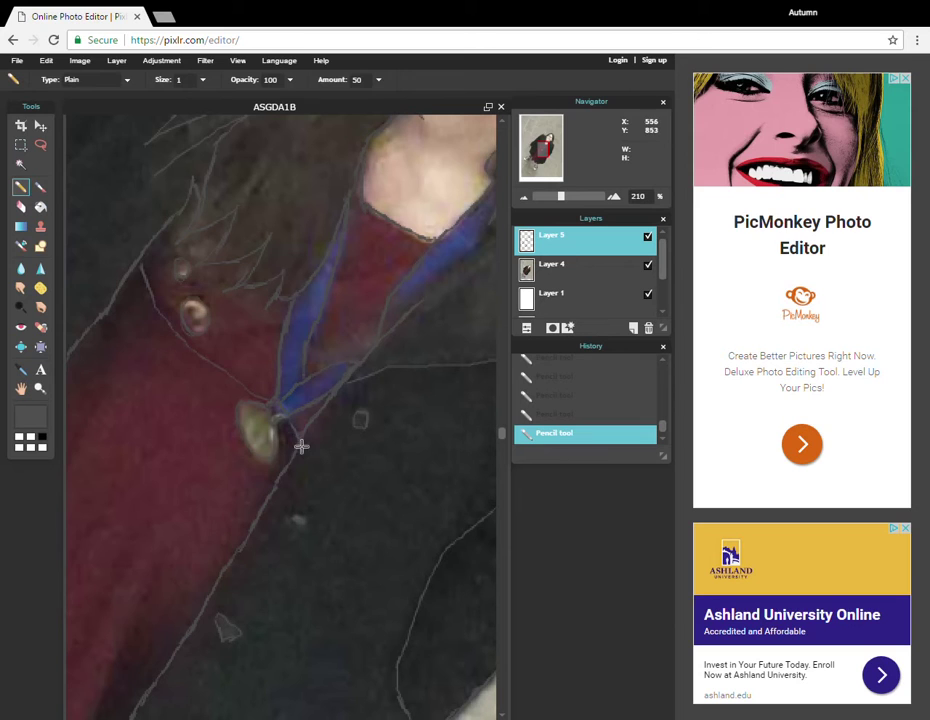
# Check the whole line drawing with Layer 4 hidden, and show the layer again
pyautogui.click(545, 200)
pyautogui.click(648, 265)
pyautogui.click(648, 265)
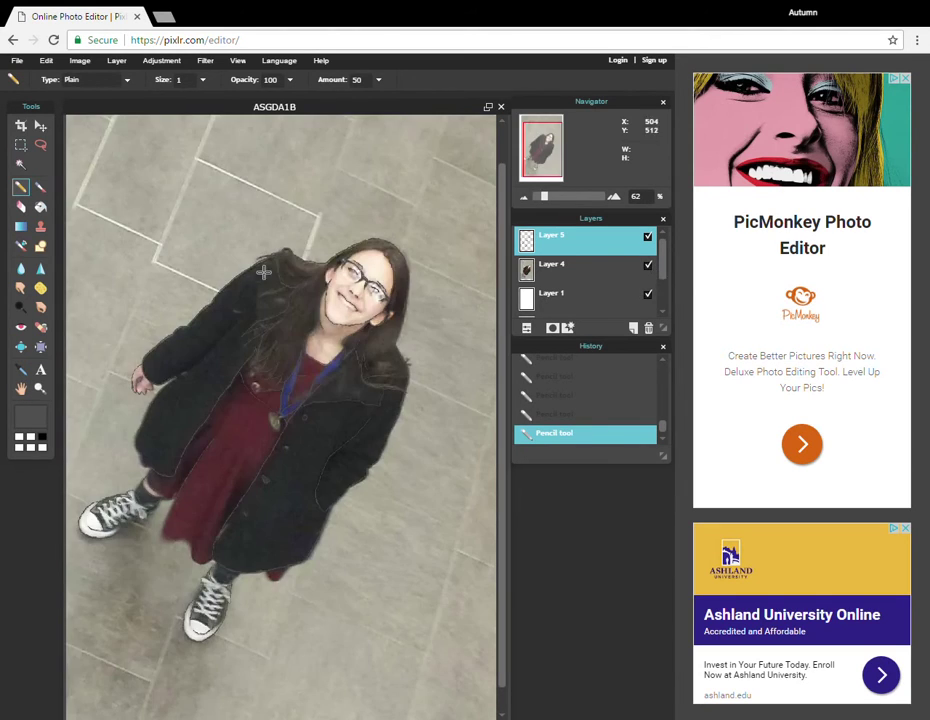
# Trace the other sleeve's inner edge from the cuff up toward the hair at 150% zoom, and clean up with the eraser
pyautogui.moveTo(543, 200); pyautogui.dragTo(557, 212)
pyautogui.press('space')
pyautogui.moveTo(218, 357)
pyautogui.mouseDown()
pyautogui.moveTo(278, 341)
pyautogui.moveTo(321, 345)
pyautogui.mouseUp()
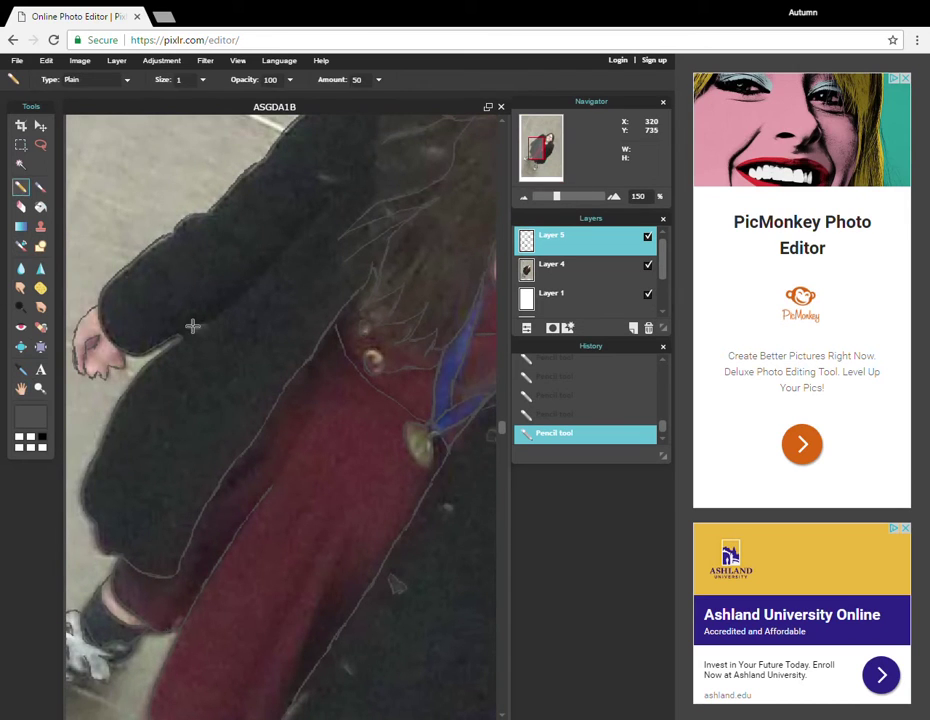
pyautogui.moveTo(321, 216); pyautogui.dragTo(247, 291)
pyautogui.click(21, 207)
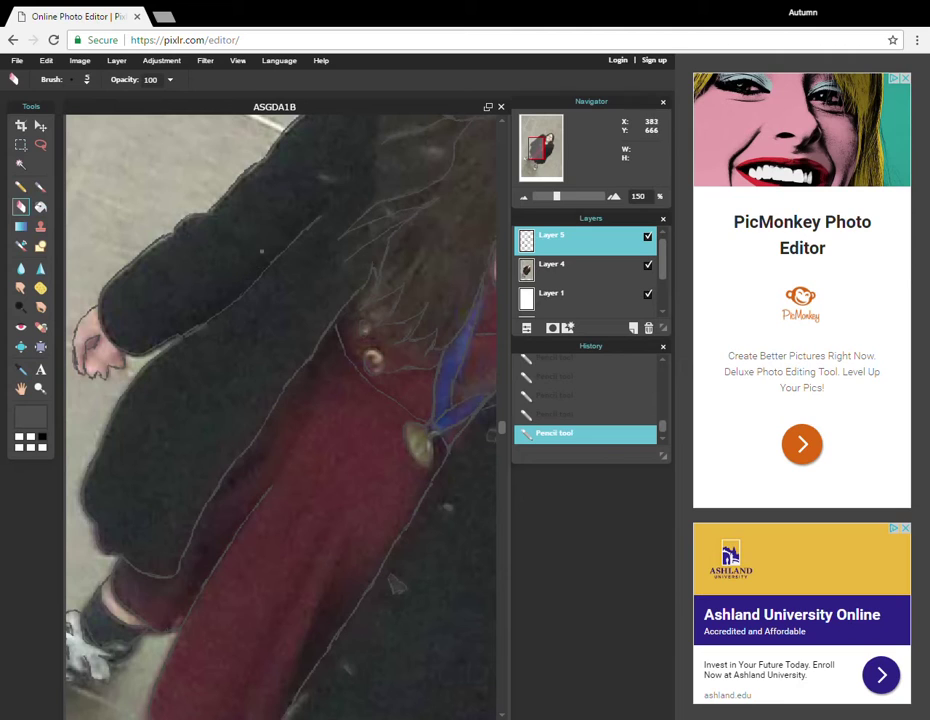
pyautogui.click(262, 251)
# Draw the wispy strand across the upper sleeve and the seam running up to the shoulder, and hide Layer 4
pyautogui.click(21, 187)
pyautogui.moveTo(324, 179)
pyautogui.mouseDown()
pyautogui.moveTo(382, 181)
pyautogui.moveTo(372, 186)
pyautogui.mouseUp()
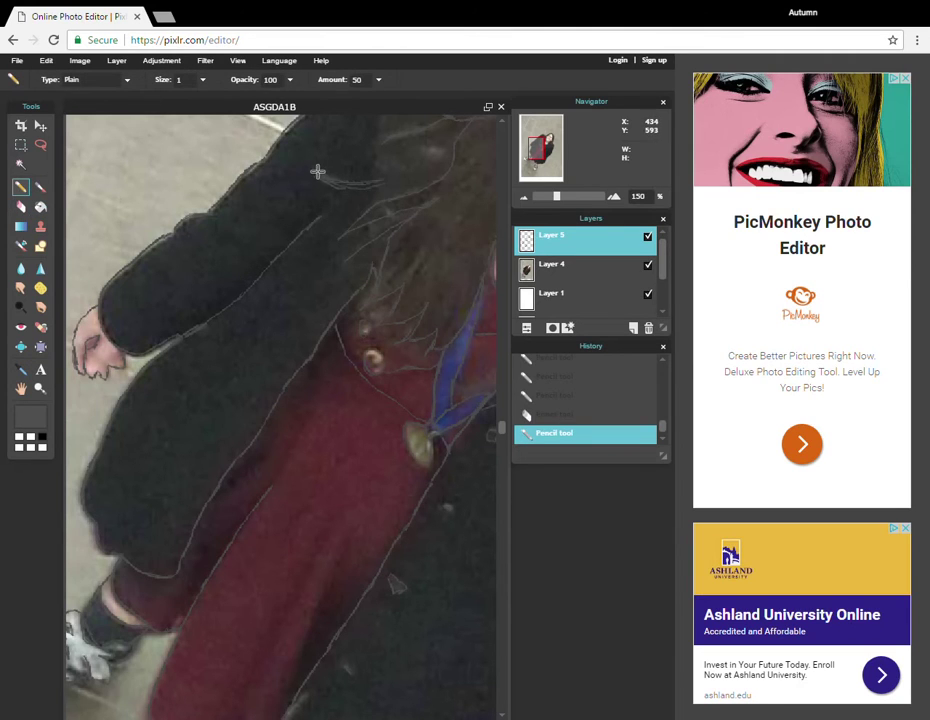
pyautogui.scroll(2, 372, 240)
pyautogui.moveTo(376, 243); pyautogui.dragTo(390, 134)
pyautogui.click(390, 134)
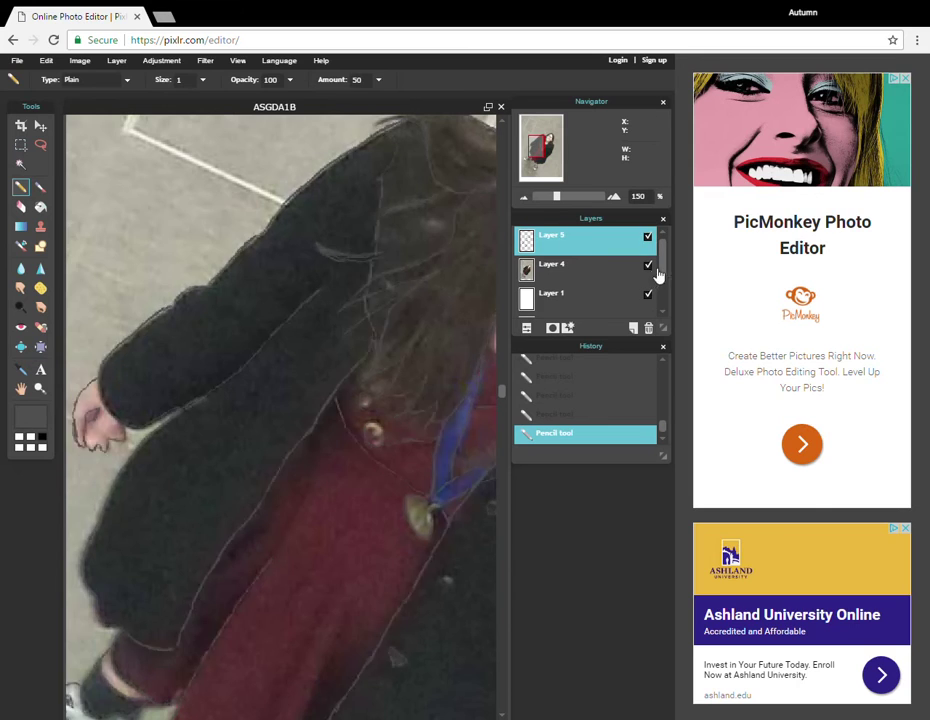
pyautogui.click(650, 266)
pyautogui.scroll(-3, 363, 276)
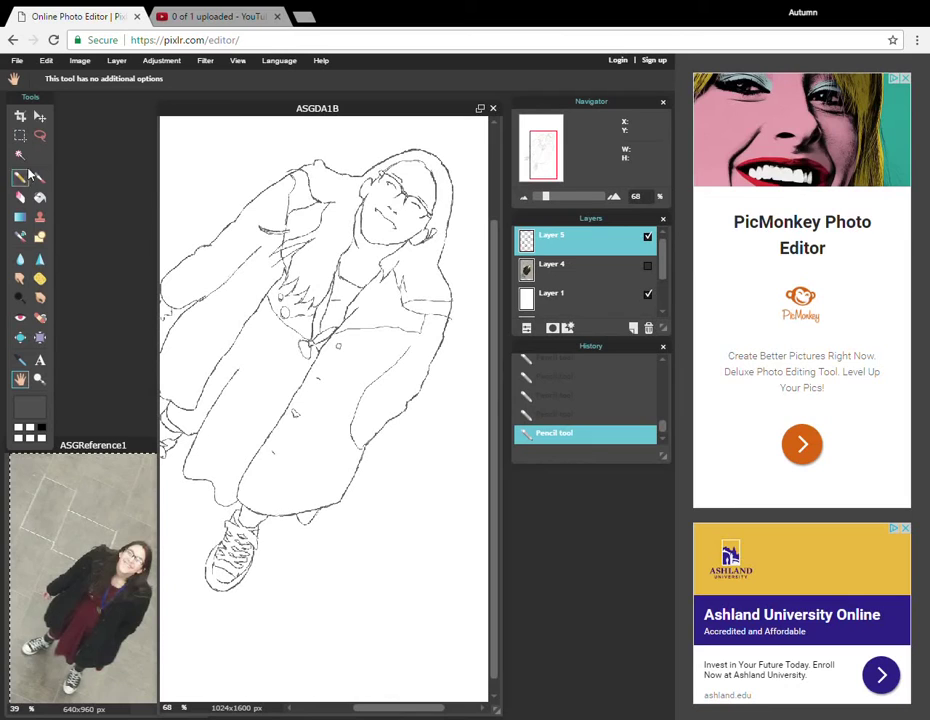
# Sample the hair's dark brown from the ASGReference1 photo and return to the ASGDA1B drawing
pyautogui.click(40, 197)
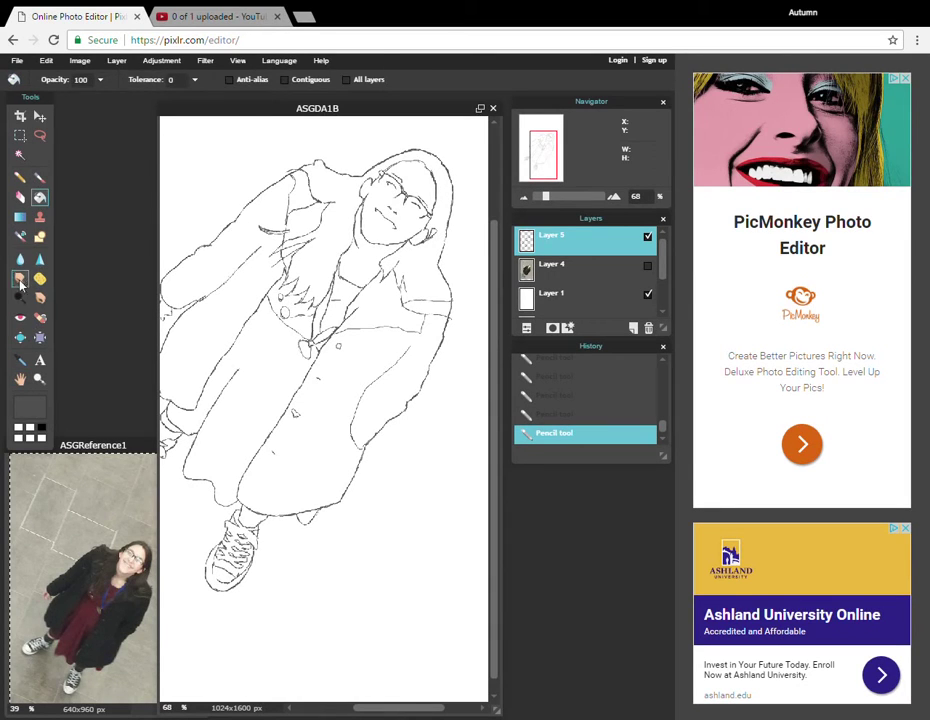
pyautogui.click(20, 360)
pyautogui.click(145, 564)
pyautogui.click(145, 564)
pyautogui.click(198, 445)
pyautogui.click(405, 414)
# Turn on Contiguous for the Paint bucket and fill the hair on Layer 5 with the sampled brown
pyautogui.click(40, 197)
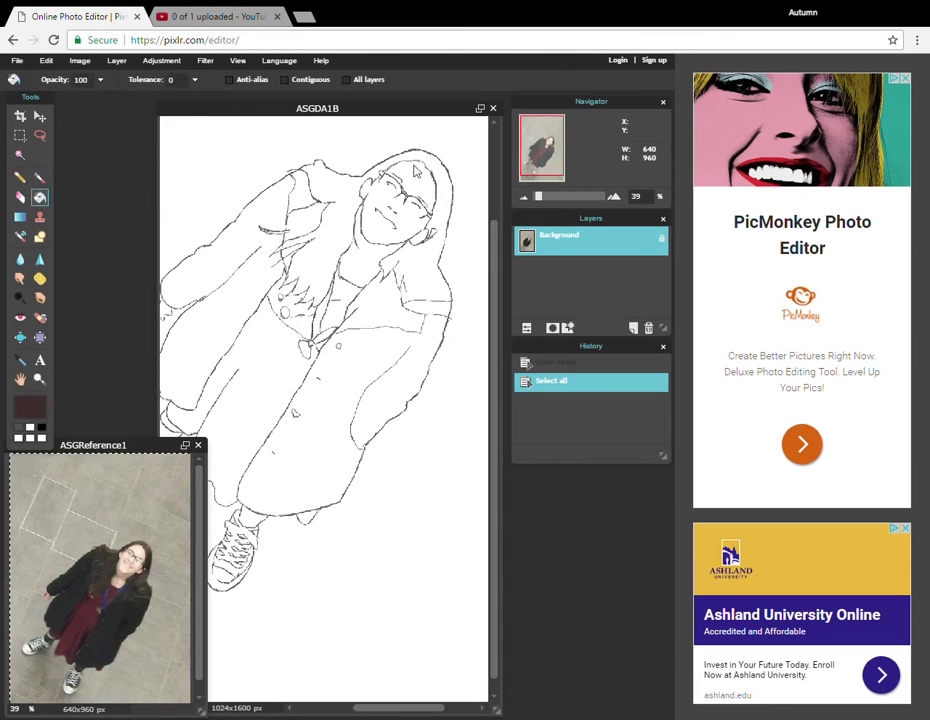
pyautogui.click(230, 79)
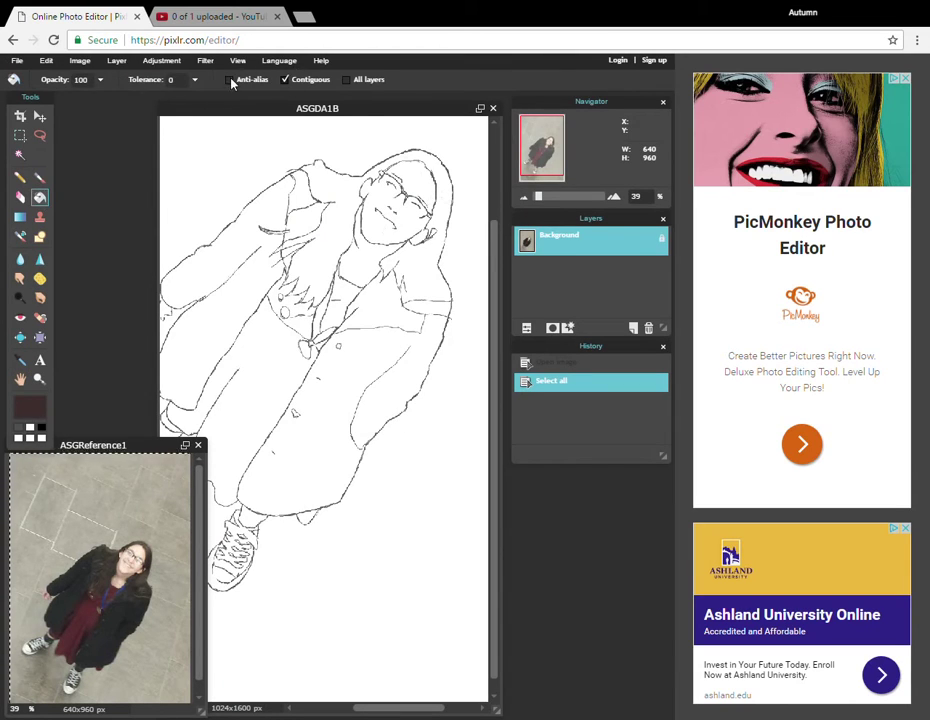
pyautogui.click(330, 188)
pyautogui.click(325, 180)
# Sample the coat's near-black colour from the ASGReference1 photo and return to the drawing
pyautogui.click(20, 360)
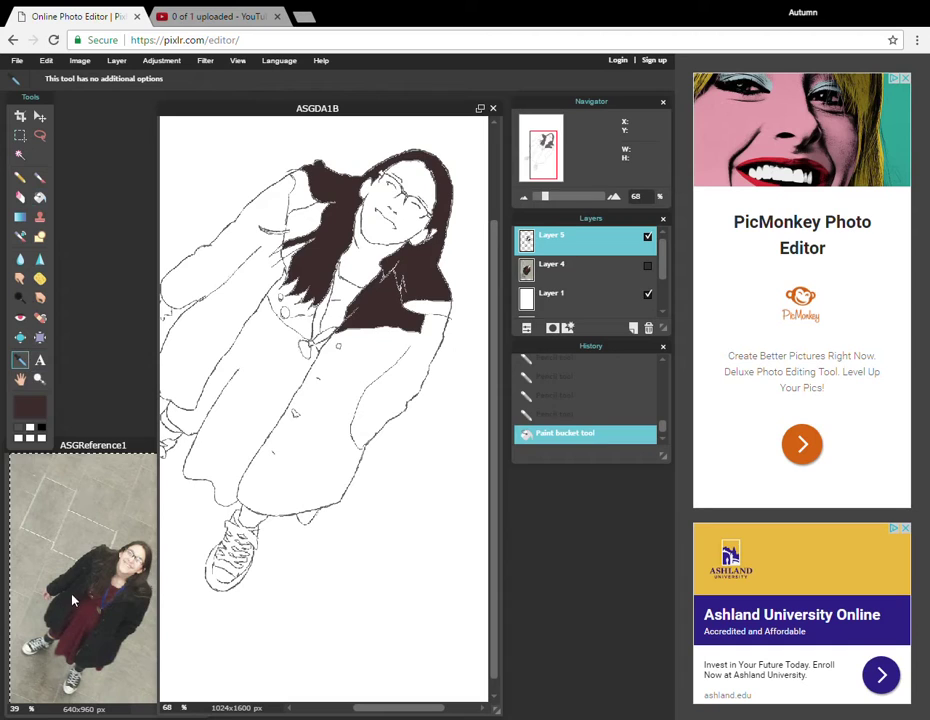
pyautogui.click(55, 446)
pyautogui.click(198, 446)
pyautogui.click(405, 415)
# Fill the coat's sleeves and front panels with the sampled near-black colour, and undo the last fill
pyautogui.click(40, 197)
pyautogui.click(238, 243)
pyautogui.click(238, 243)
pyautogui.click(365, 370)
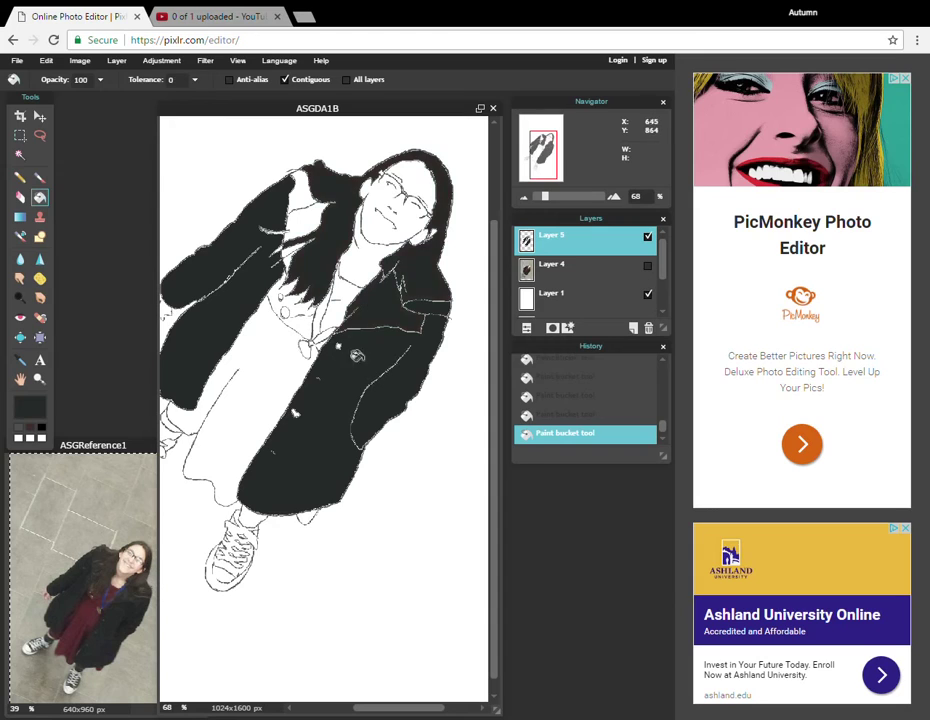
pyautogui.hotkey('ctrl', 'z')
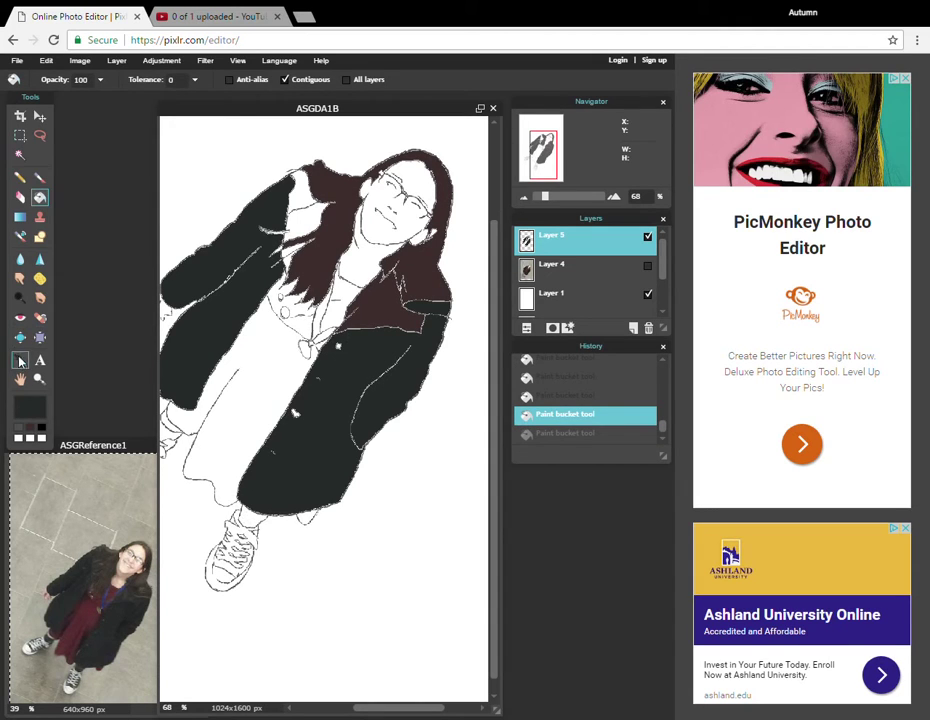
# Sample the dress's maroon from the ASGReference1 photo and fill the dress areas on Layer 5 with it
pyautogui.click(20, 360)
pyautogui.click(90, 612)
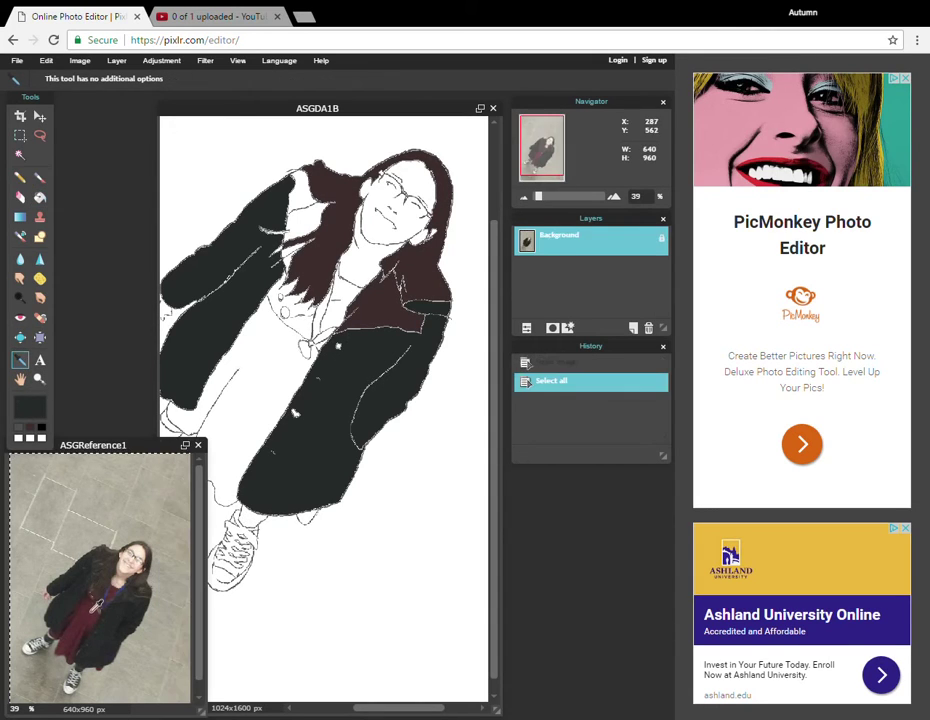
pyautogui.click(90, 612)
pyautogui.click(40, 198)
pyautogui.click(271, 354)
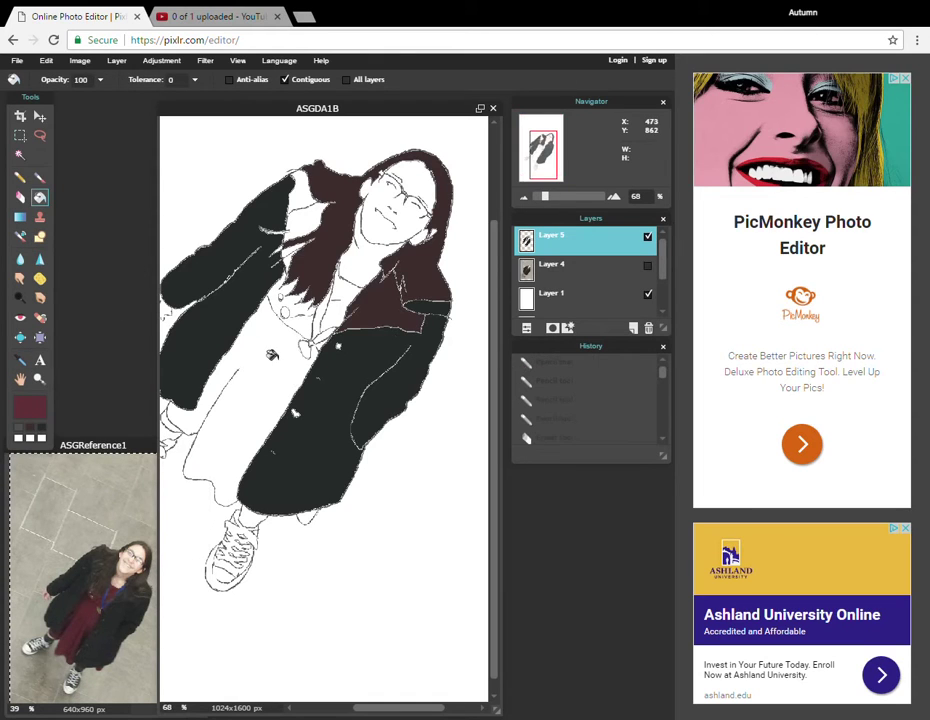
pyautogui.click(256, 348)
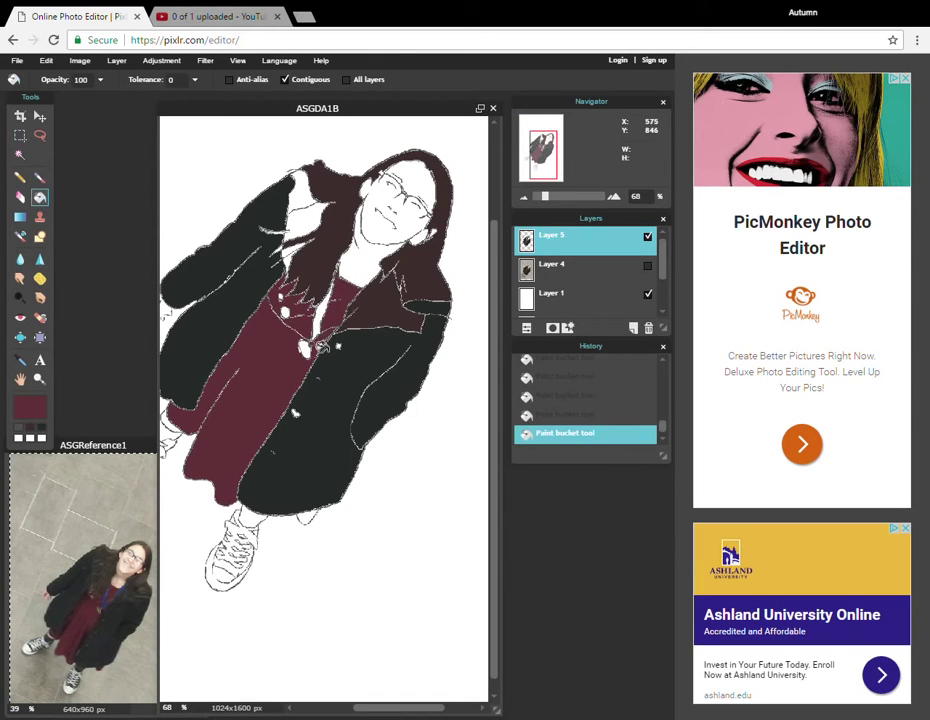
# Fill the unfilled coat areas at the shoulder beside the hair with the near-black coat colour
pyautogui.click(42, 428)
pyautogui.click(300, 195)
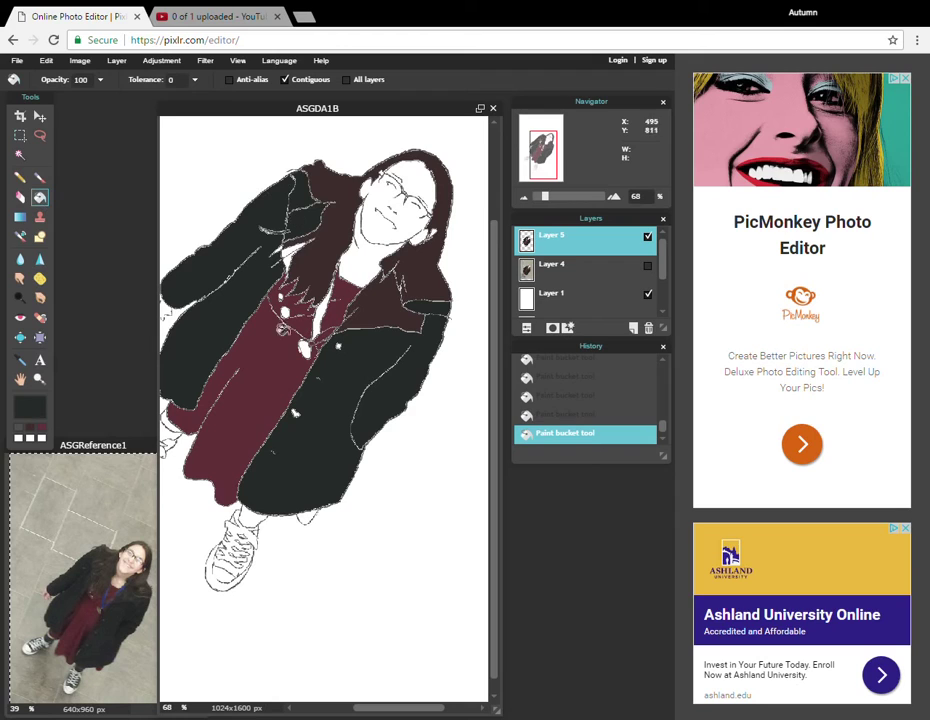
# Try to fill the lower shoe with the near-black coat colour, and step back in the history to before the shoe fills
pyautogui.click(218, 583)
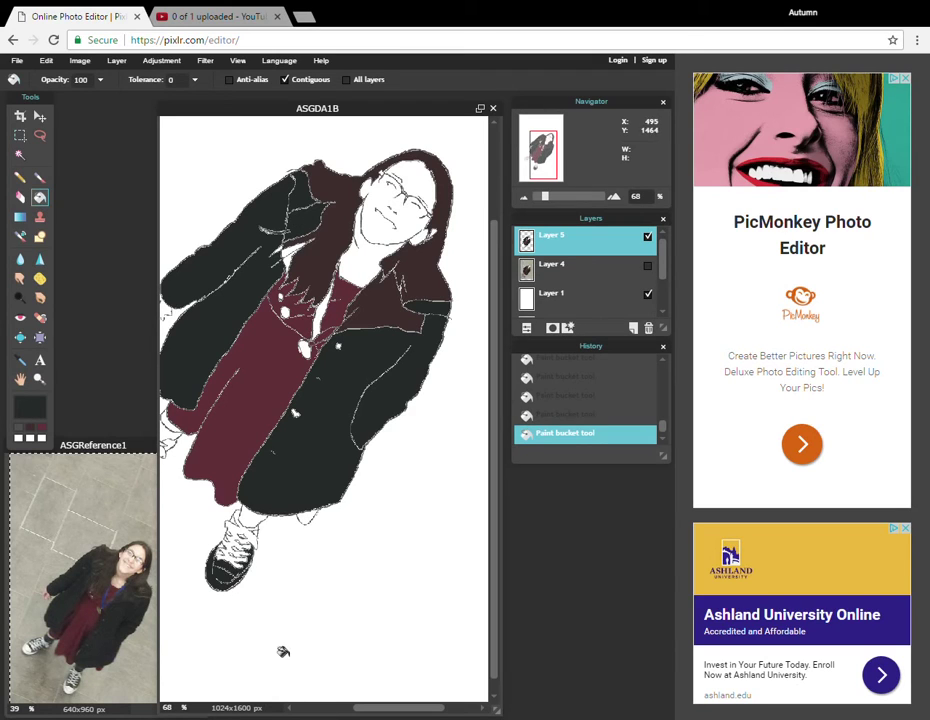
pyautogui.click(18, 437)
pyautogui.click(202, 575)
pyautogui.click(570, 398)
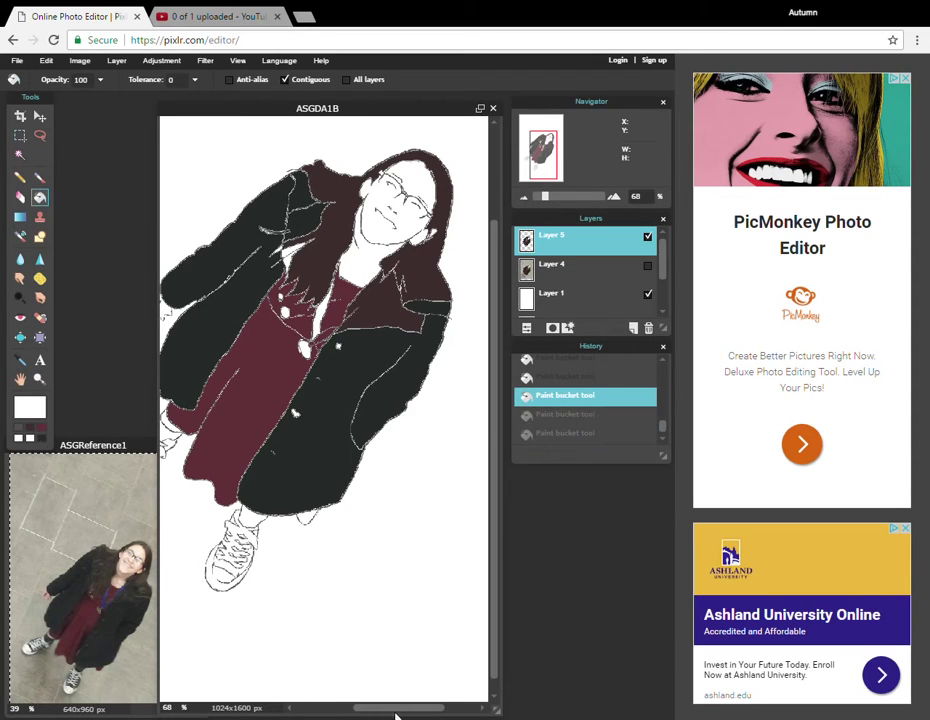
# Fill the fabric parts of the other shoe with the near-black coat colour
pyautogui.moveTo(388, 707); pyautogui.dragTo(336, 707)
pyautogui.click(42, 437)
pyautogui.click(216, 457)
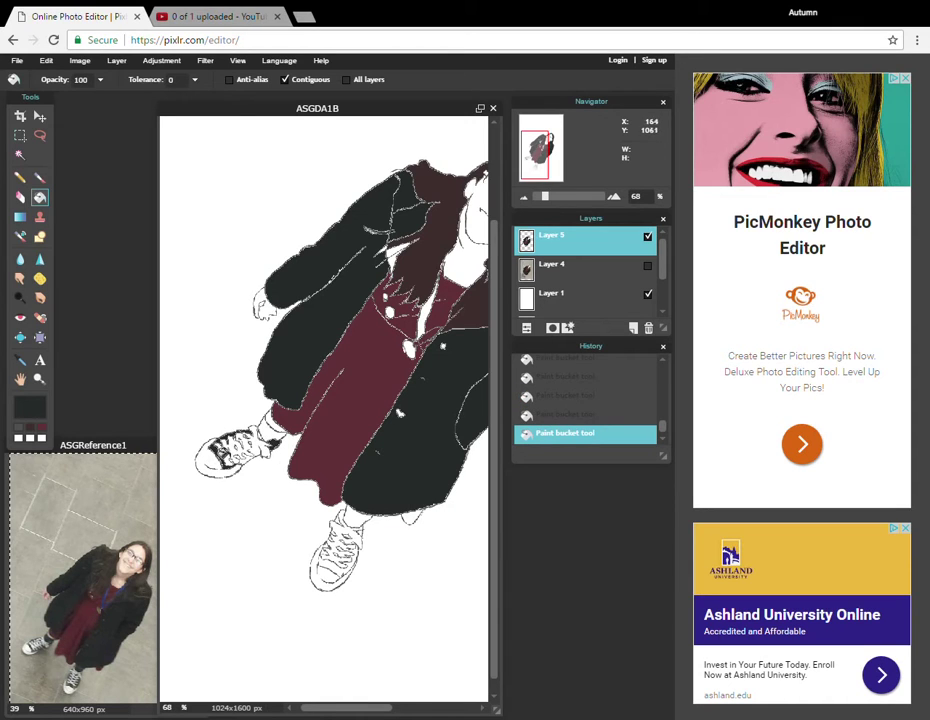
# Close the gaps in the hair outline over the shoulder at 150% zoom, and fill the coat's chest flap with the near-black coat colour
pyautogui.click(20, 379)
pyautogui.moveTo(353, 488); pyautogui.dragTo(263, 563)
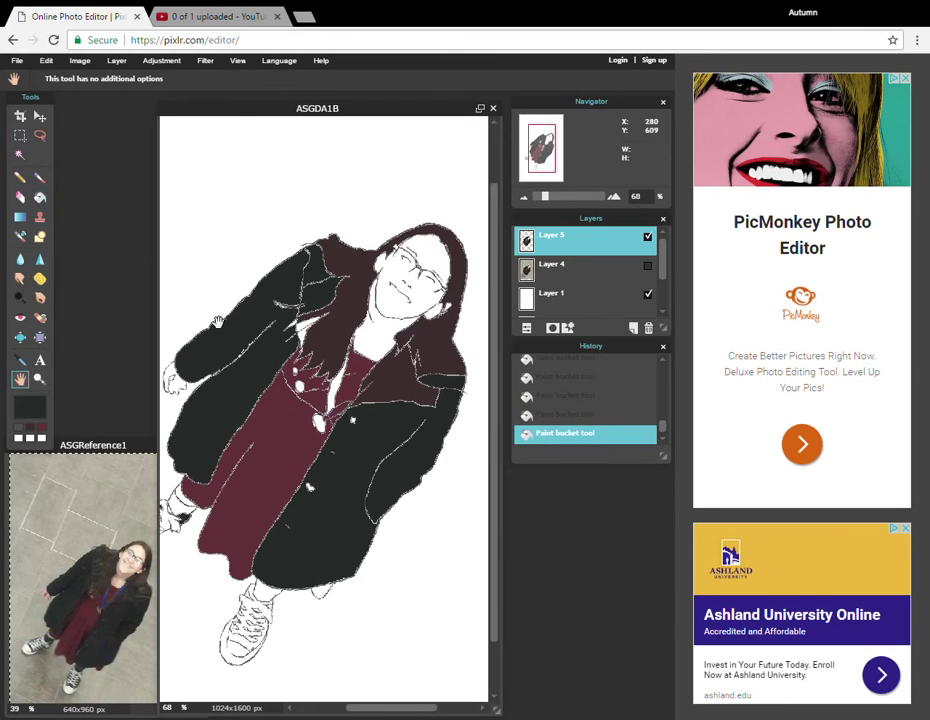
pyautogui.scroll(3, 183, 315)
pyautogui.click(20, 178)
pyautogui.click(20, 379)
pyautogui.moveTo(394, 329); pyautogui.dragTo(203, 338)
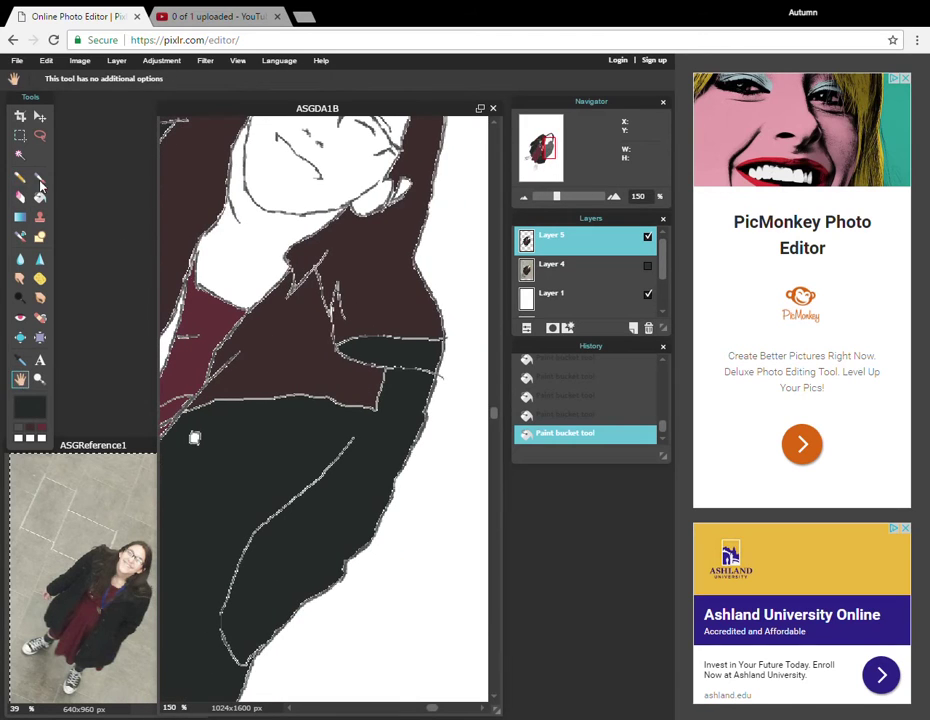
pyautogui.click(20, 178)
pyautogui.moveTo(287, 263); pyautogui.dragTo(290, 293)
pyautogui.moveTo(333, 322); pyautogui.dragTo(346, 356)
pyautogui.click(40, 197)
pyautogui.click(273, 330)
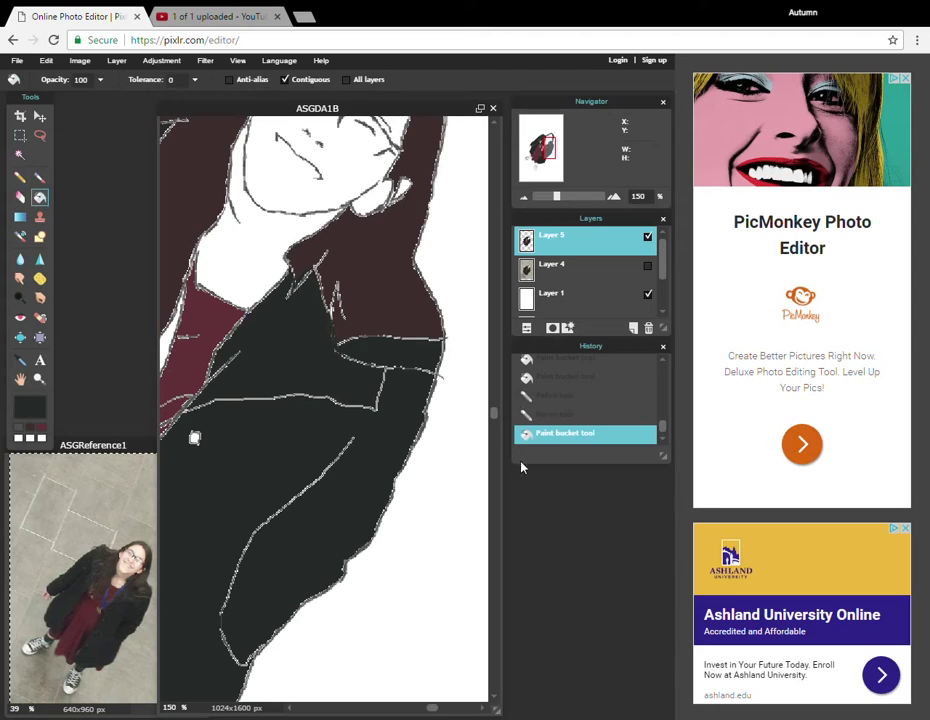
# Sample the light skin tone from the face in the ASGReference1 photo and fill the drawing's face and neck with it
pyautogui.press('i')
pyautogui.click(140, 558)
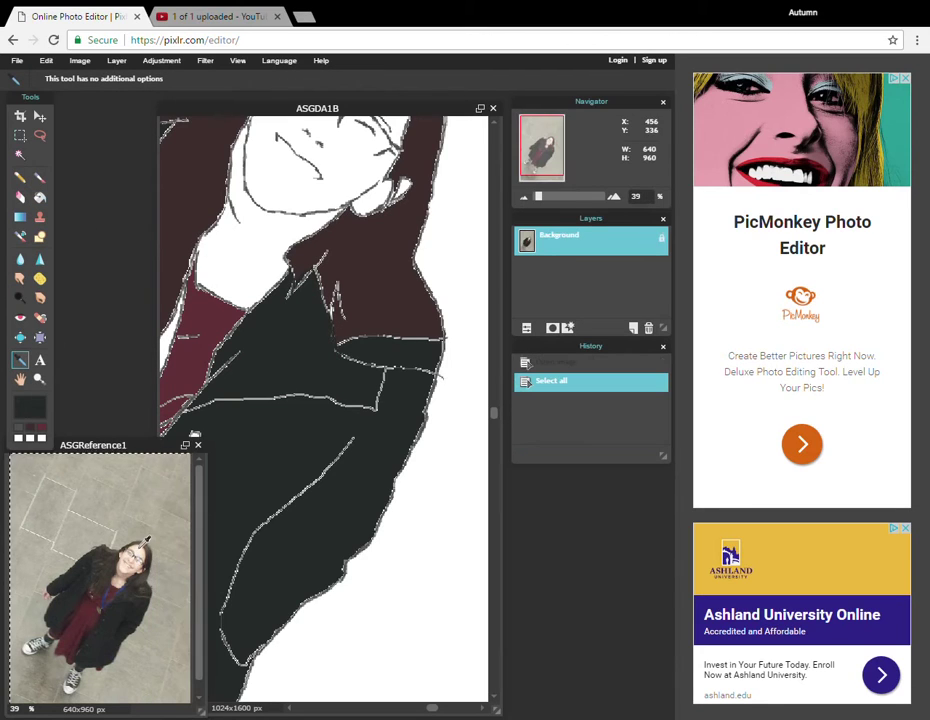
pyautogui.click(139, 544)
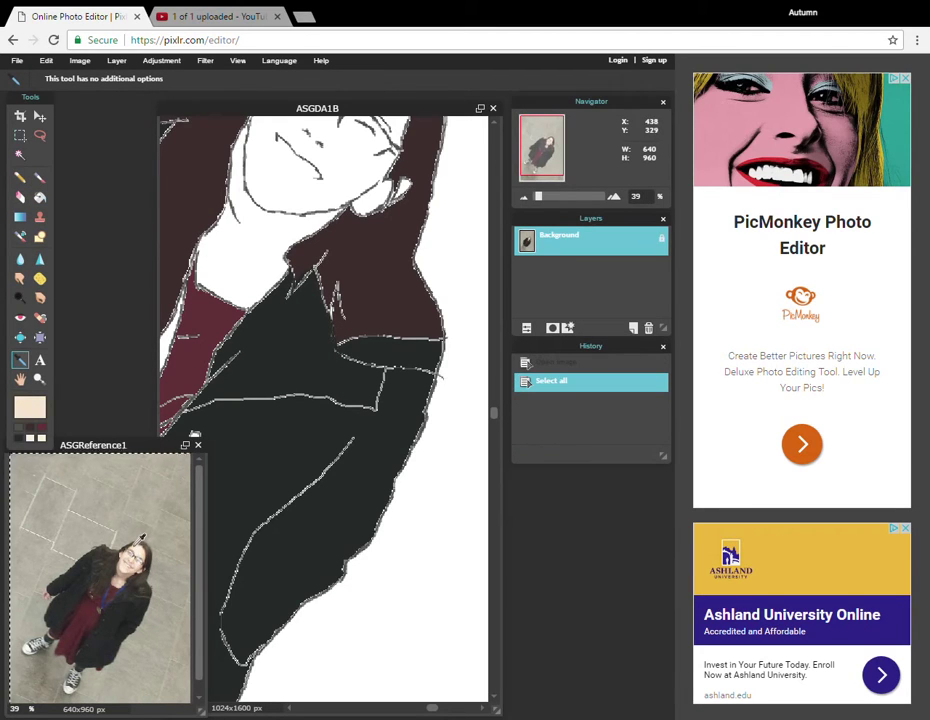
pyautogui.click(463, 390)
pyautogui.scroll(2, 470, 388)
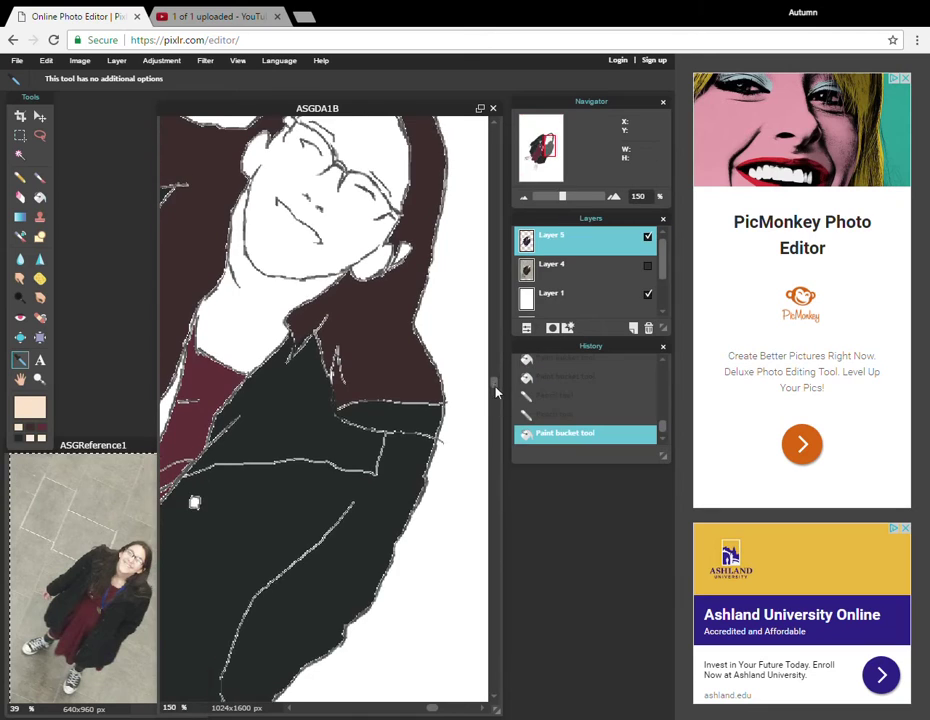
pyautogui.click(40, 197)
pyautogui.click(325, 237)
pyautogui.click(245, 380)
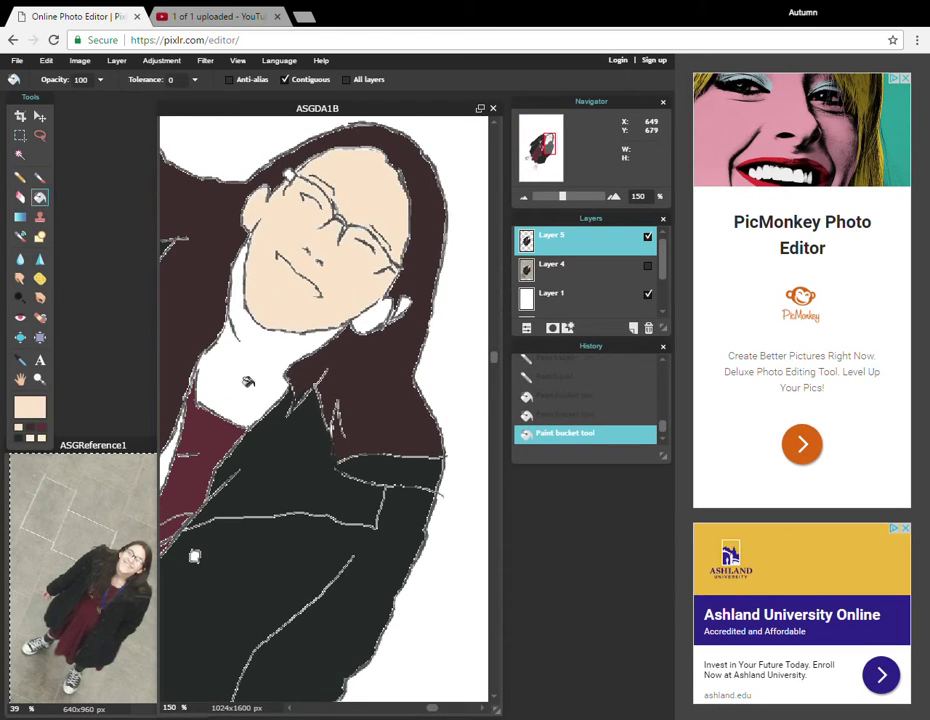
# Fill the drawing's neck, ears, both ankles and hand with the light skin tone
pyautogui.scroll(-1, 498, 378)
pyautogui.moveTo(498, 378); pyautogui.dragTo(498, 398)
pyautogui.click(22, 378)
pyautogui.moveTo(197, 600); pyautogui.dragTo(790, 115)
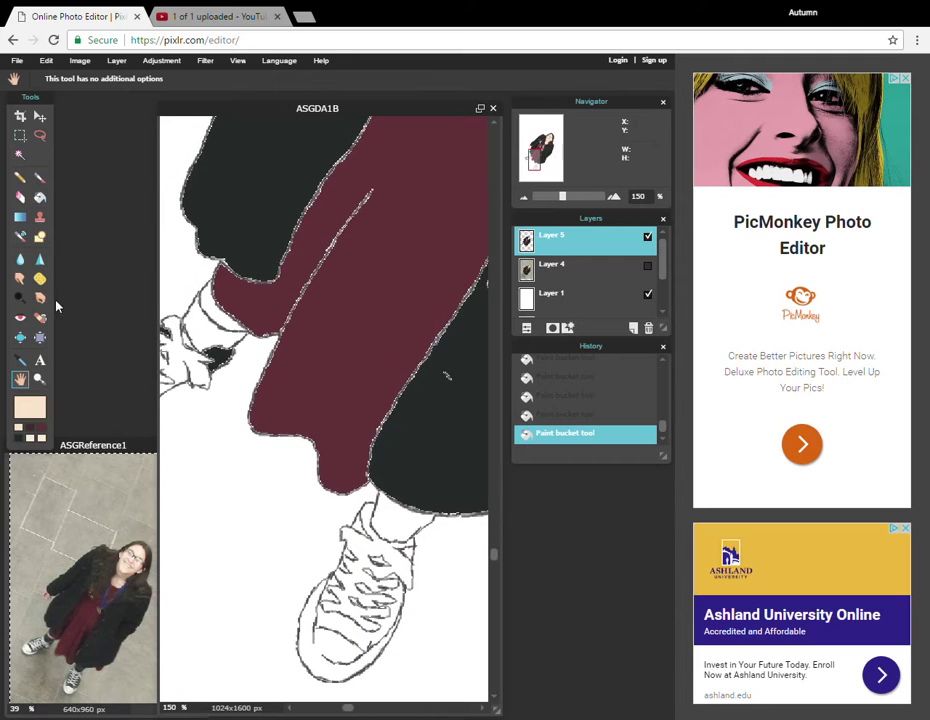
pyautogui.click(40, 197)
pyautogui.click(208, 303)
pyautogui.click(395, 520)
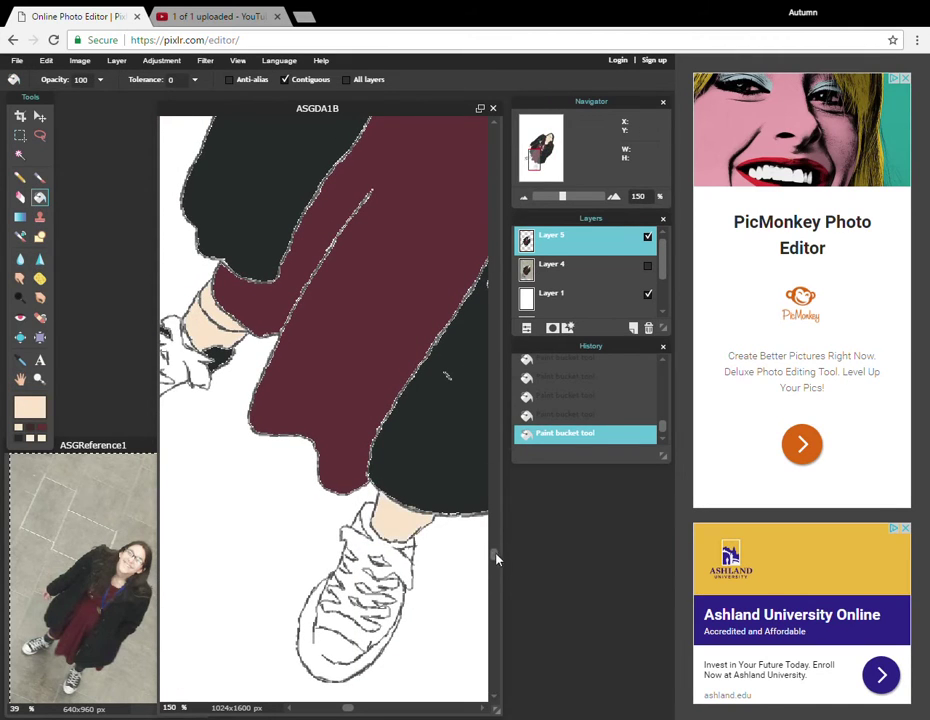
pyautogui.moveTo(497, 558); pyautogui.dragTo(494, 426)
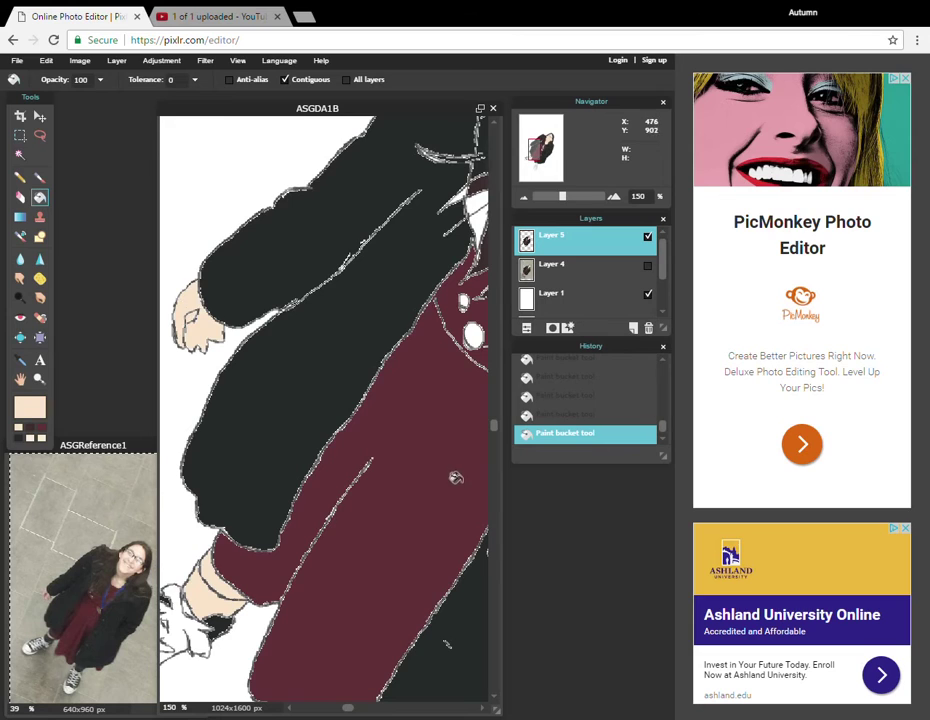
# Fill the white gap between the hair strands and the coat's lapel with the near-black coat colour
pyautogui.moveTo(563, 196); pyautogui.dragTo(548, 202)
pyautogui.click(20, 379)
pyautogui.moveTo(408, 415); pyautogui.dragTo(312, 424)
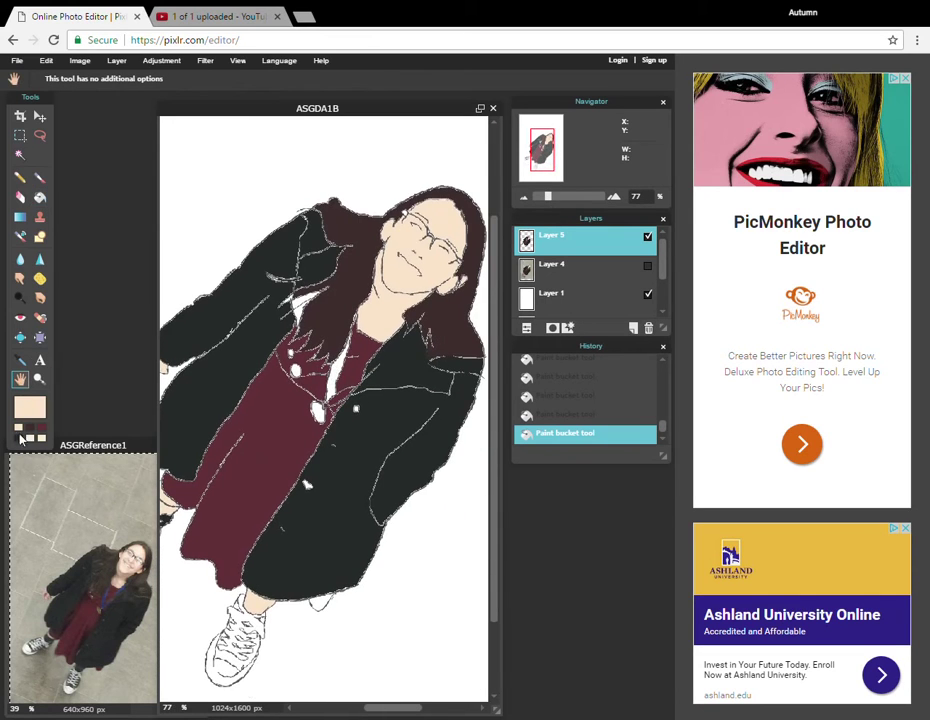
pyautogui.click(18, 438)
pyautogui.click(40, 197)
pyautogui.click(298, 303)
pyautogui.hotkey('ctrl', 'z')
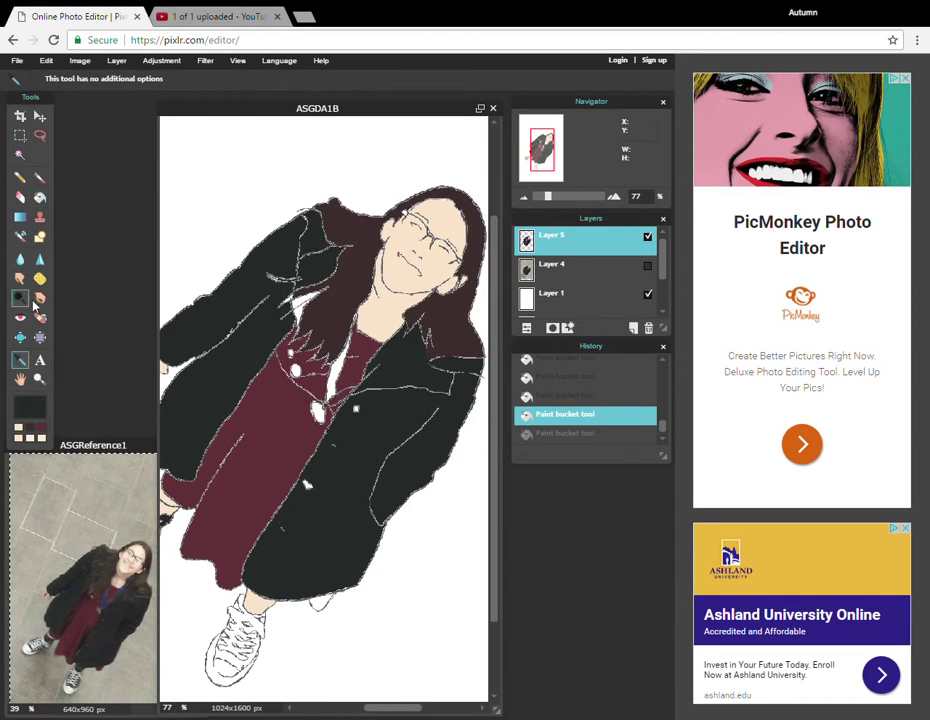
pyautogui.click(40, 197)
pyautogui.click(297, 302)
# Fill the small piece of dress hem below the coat with the maroon dress colour
pyautogui.click(29, 426)
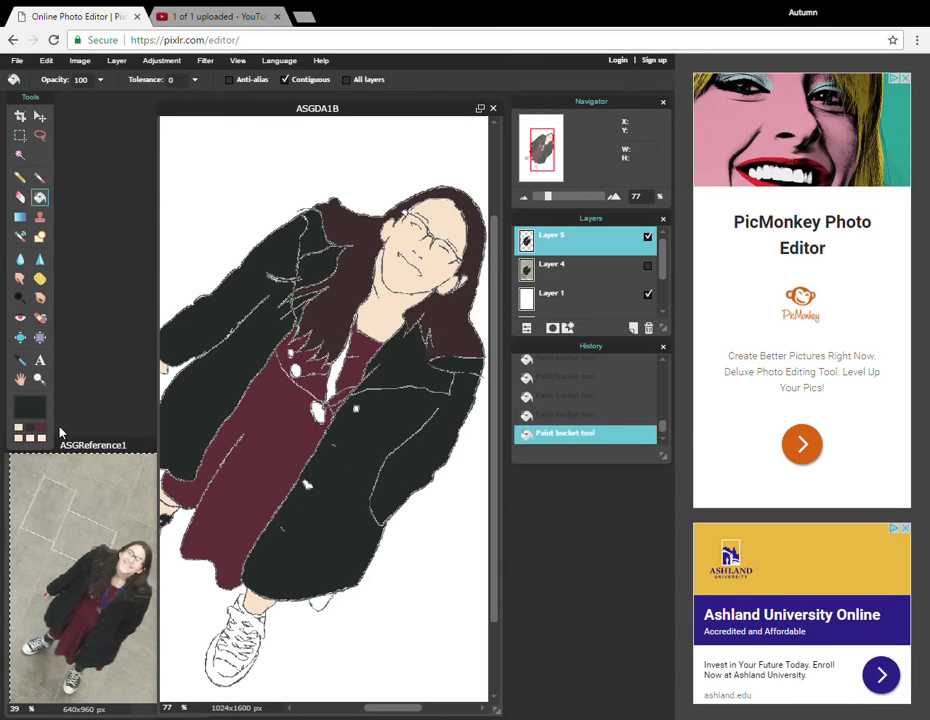
pyautogui.click(41, 427)
pyautogui.click(319, 603)
# Sample the lanyard's blue from the ASGReference1 photo and fill the drawing's upper lanyard strap with it
pyautogui.click(20, 360)
pyautogui.click(125, 590)
pyautogui.click(197, 444)
pyautogui.press('Escape')
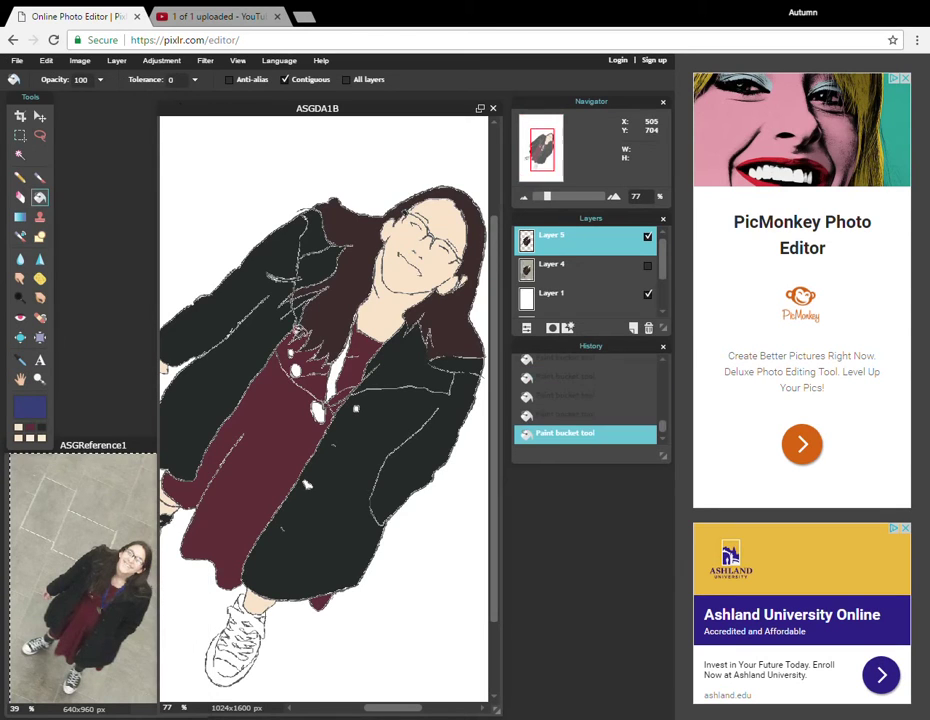
pyautogui.click(335, 362)
pyautogui.click(300, 470)
pyautogui.hotkey('ctrl', 'z')
# Close the gap in the lower lanyard outline with a near-black pencil stroke at 220% zoom, and fill that lanyard part with blue
pyautogui.click(22, 357)
pyautogui.click(350, 384)
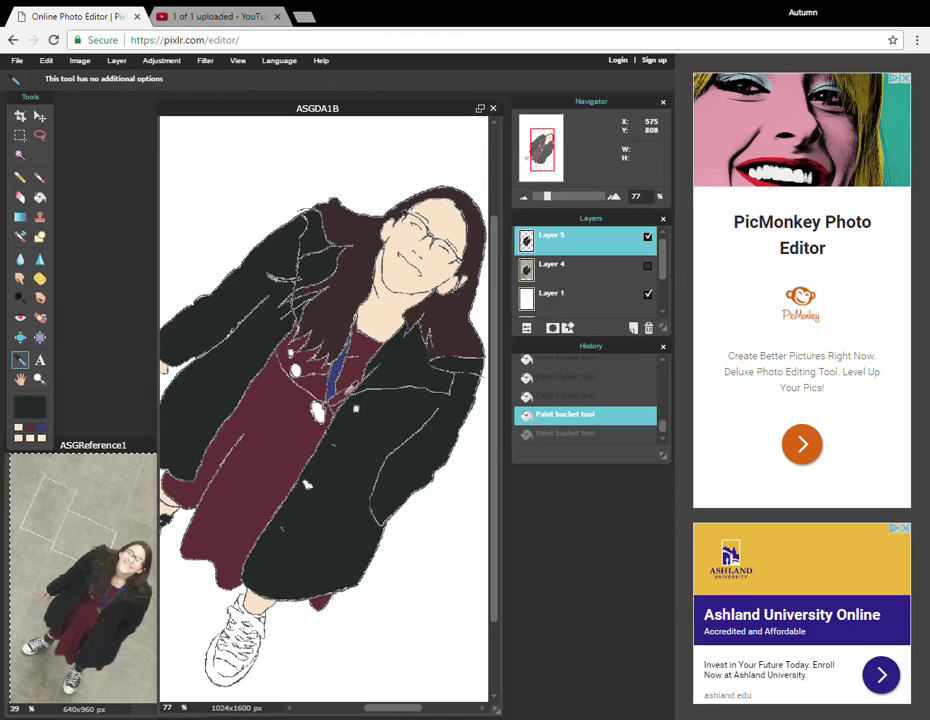
pyautogui.click(20, 178)
pyautogui.click(561, 196)
pyautogui.moveTo(323, 398)
pyautogui.mouseDown()
pyautogui.moveTo(392, 380)
pyautogui.moveTo(368, 402)
pyautogui.mouseUp()
pyautogui.click(42, 428)
pyautogui.click(40, 197)
pyautogui.click(347, 379)
pyautogui.click(326, 398)
# Try filling the medal with the olive-grey sampled from the medal in the reference photo, and undo that fill
pyautogui.click(20, 359)
pyautogui.click(113, 581)
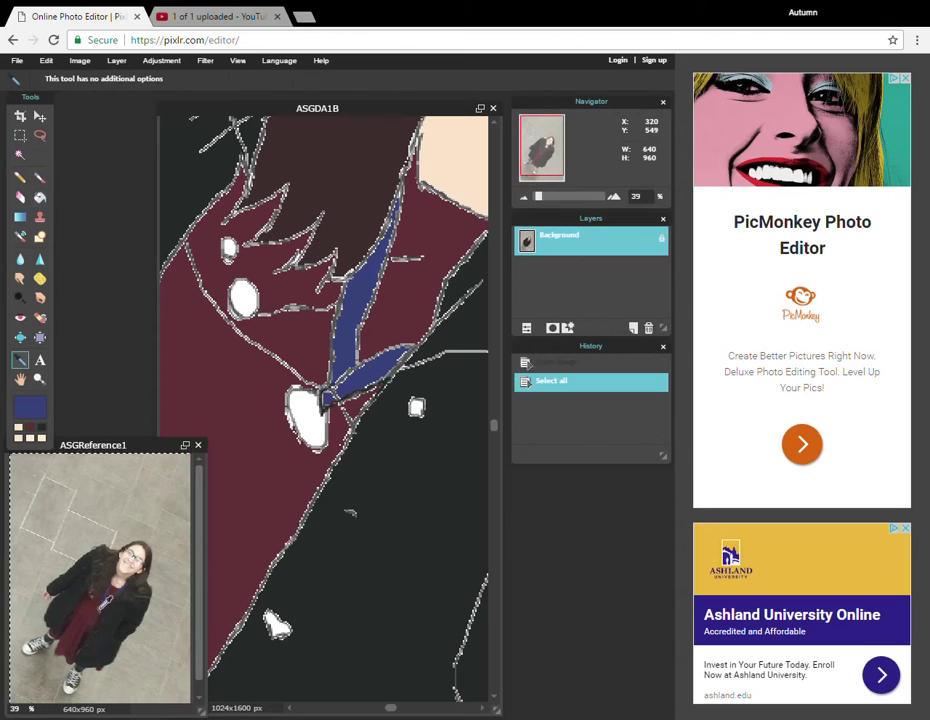
pyautogui.click(40, 197)
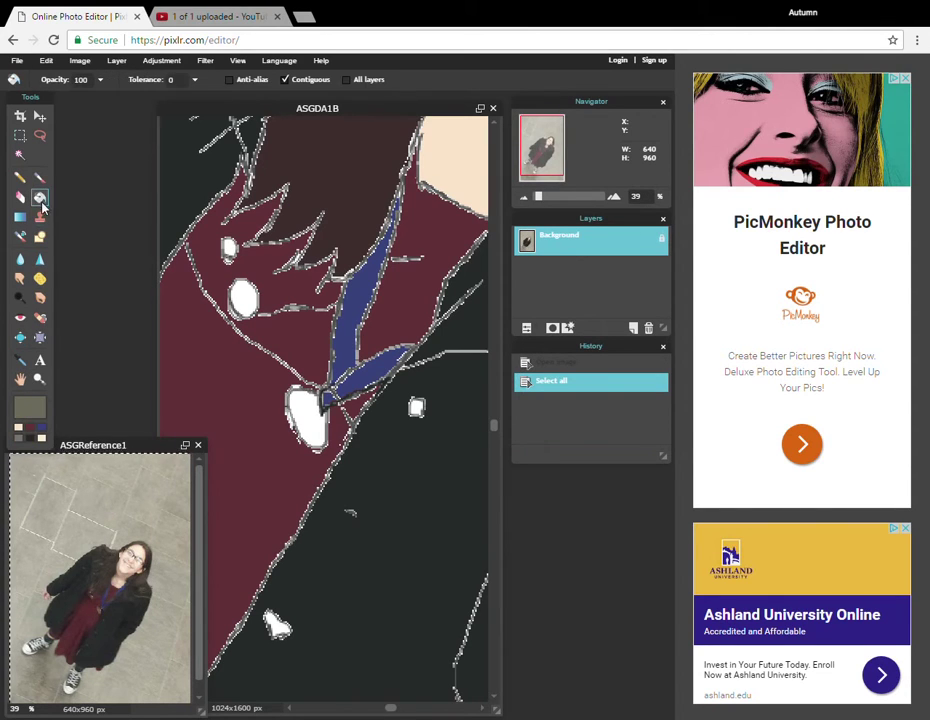
pyautogui.click(308, 420)
pyautogui.click(305, 418)
pyautogui.hotkey('ctrl', 'z')
# Mix a gold colour and fill the medal and the two round dress ornaments with it
pyautogui.click(30, 407)
pyautogui.moveTo(228, 311)
pyautogui.mouseDown()
pyautogui.moveTo(257, 318)
pyautogui.moveTo(266, 303)
pyautogui.moveTo(257, 308)
pyautogui.moveTo(271, 323)
pyautogui.mouseUp()
pyautogui.click(304, 274)
pyautogui.click(310, 281)
pyautogui.click(306, 276)
pyautogui.click(495, 485)
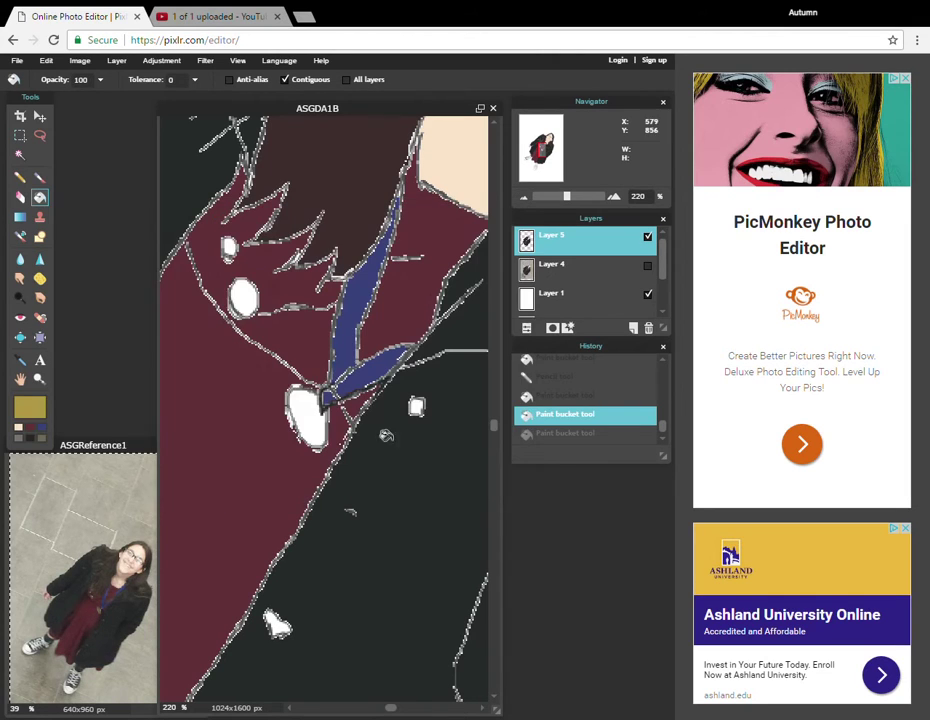
pyautogui.click(306, 418)
pyautogui.click(243, 298)
# Sample a colour from the reference photo, adjust it to a dark grey, and fill the coat's buttons with it
pyautogui.press('i')
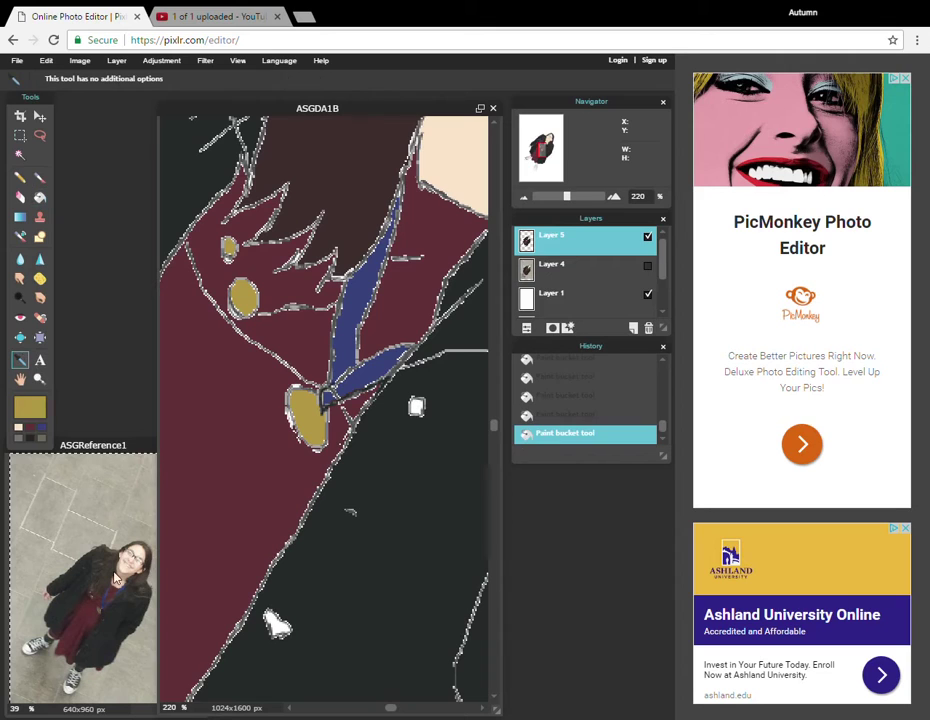
pyautogui.click(80, 445)
pyautogui.click(110, 556)
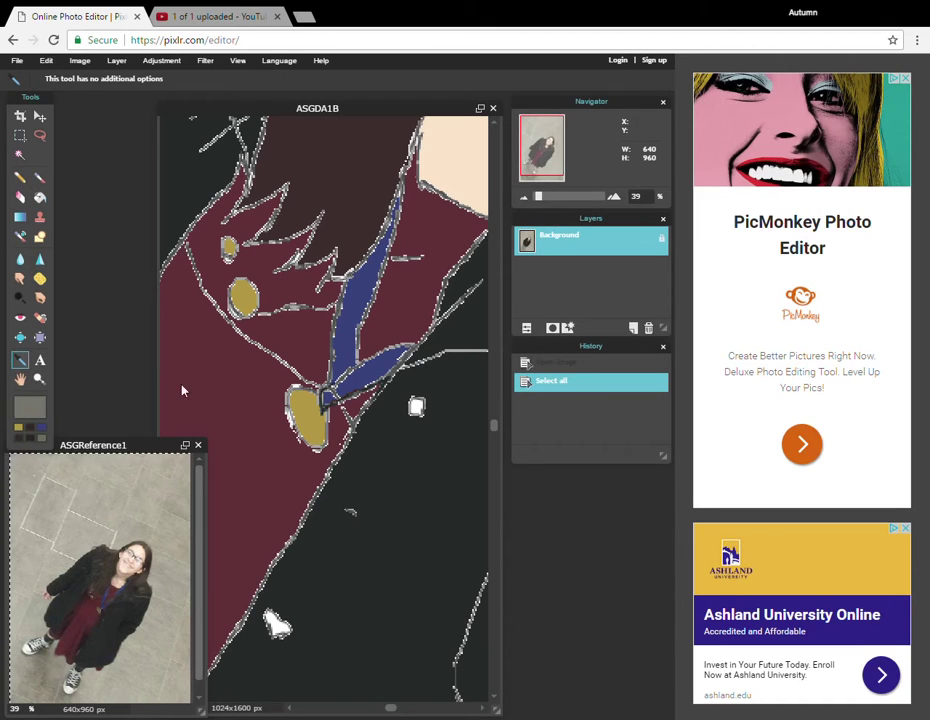
pyautogui.click(40, 197)
pyautogui.click(30, 406)
pyautogui.click(490, 482)
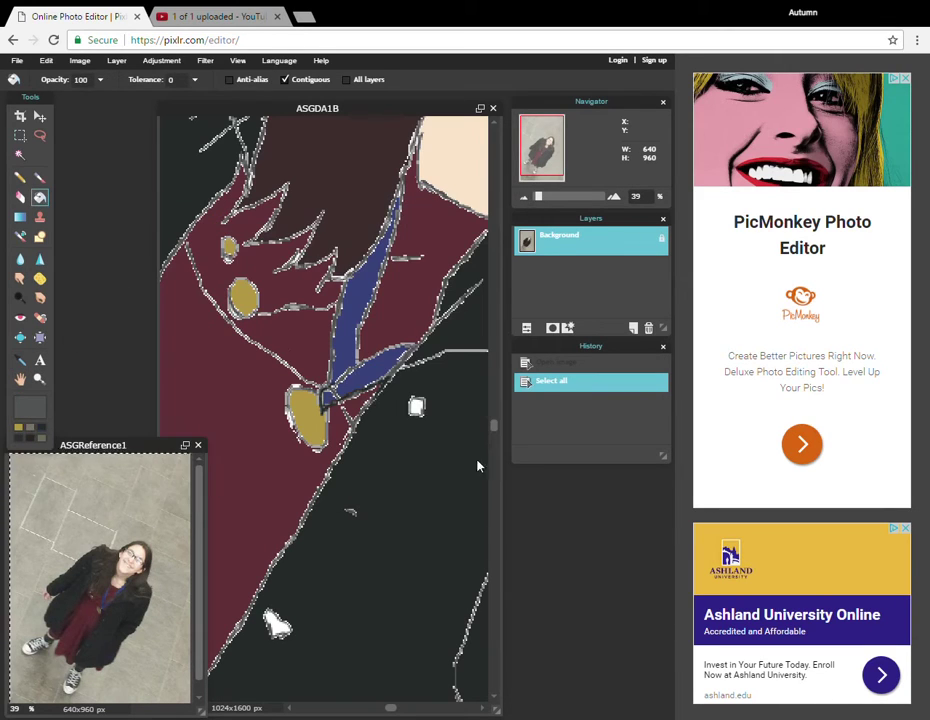
pyautogui.click(402, 401)
# Close the open lines on the lower shoe with near-black pencil strokes at 230% zoom
pyautogui.click(548, 197)
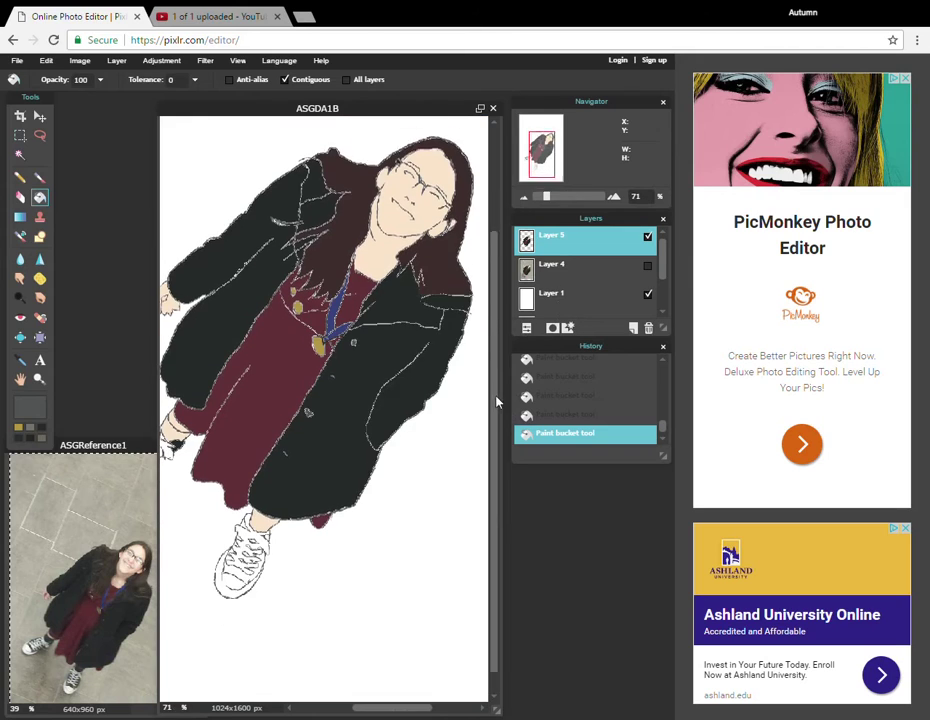
pyautogui.click(562, 197)
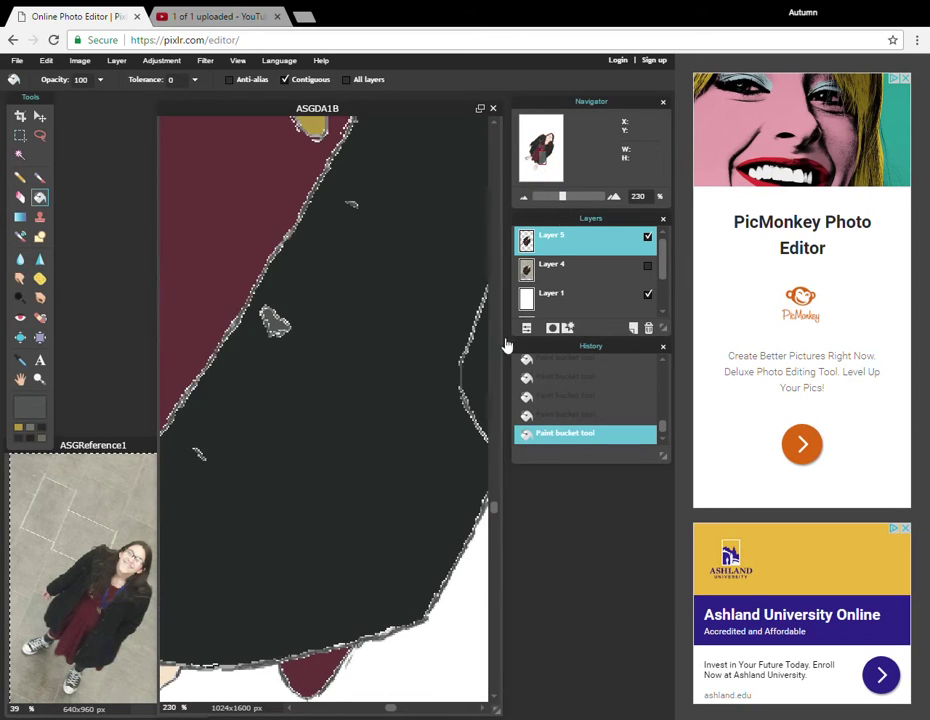
pyautogui.click(20, 379)
pyautogui.moveTo(259, 570); pyautogui.dragTo(466, 231)
pyautogui.click(41, 427)
pyautogui.click(40, 197)
pyautogui.click(20, 177)
pyautogui.moveTo(317, 507); pyautogui.dragTo(342, 462)
pyautogui.moveTo(208, 490); pyautogui.dragTo(228, 430)
# Fill the lower shoe's fabric areas around and between the laces with the near-black coat colour
pyautogui.press('g')
pyautogui.click(240, 488)
pyautogui.click(221, 450)
pyautogui.click(234, 426)
pyautogui.click(246, 405)
pyautogui.click(257, 384)
pyautogui.click(270, 342)
pyautogui.click(349, 383)
pyautogui.click(305, 397)
pyautogui.click(288, 414)
pyautogui.click(279, 436)
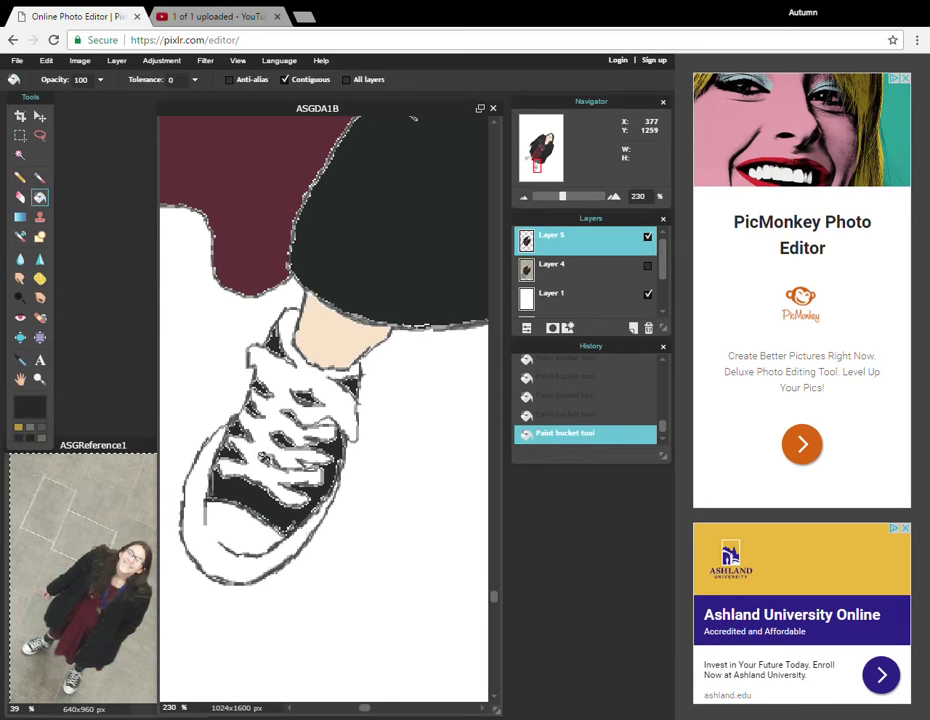
# Close the collar line of the other shoe with the Pencil, and fill the remaining gaps between its laces with near-black
pyautogui.click(20, 381)
pyautogui.moveTo(204, 348); pyautogui.dragTo(334, 446)
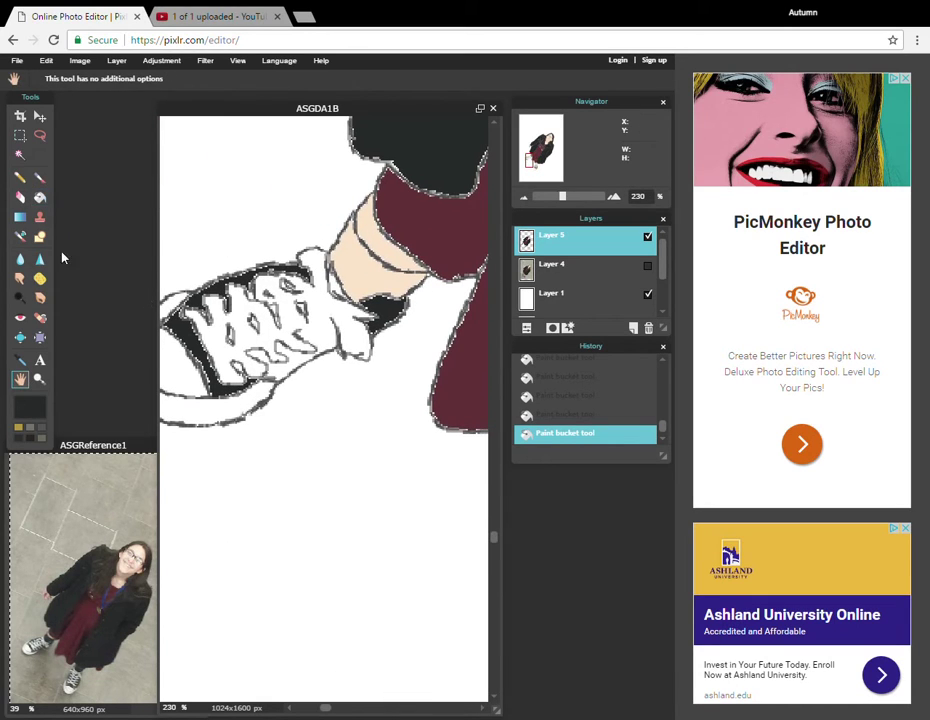
pyautogui.click(20, 177)
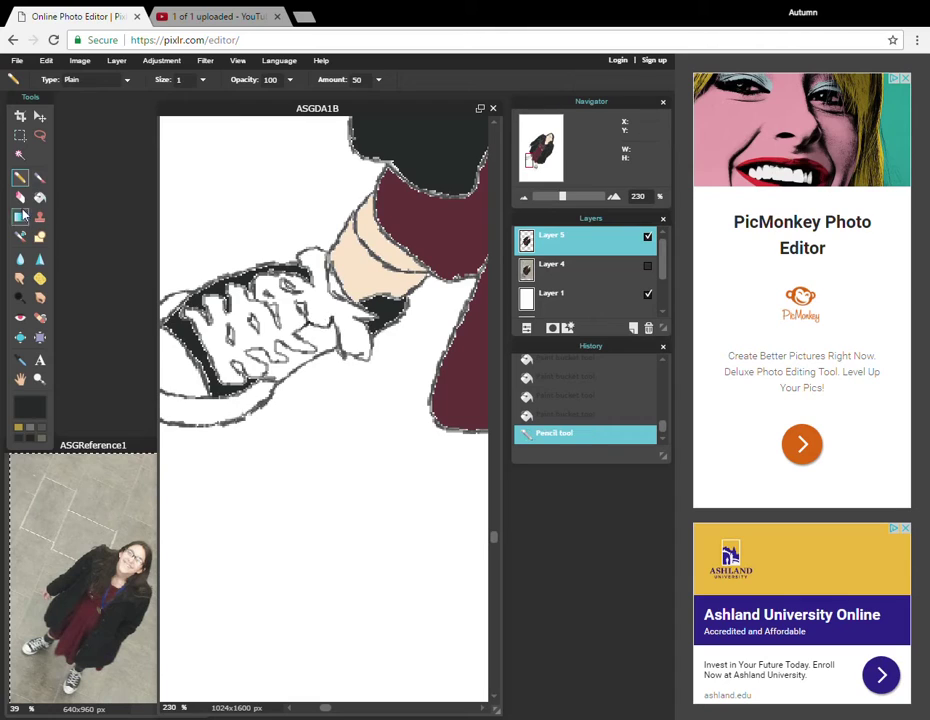
pyautogui.click(40, 197)
pyautogui.click(270, 300)
pyautogui.click(296, 302)
pyautogui.click(239, 331)
pyautogui.click(252, 316)
pyautogui.click(331, 283)
pyautogui.click(543, 196)
pyautogui.click(20, 379)
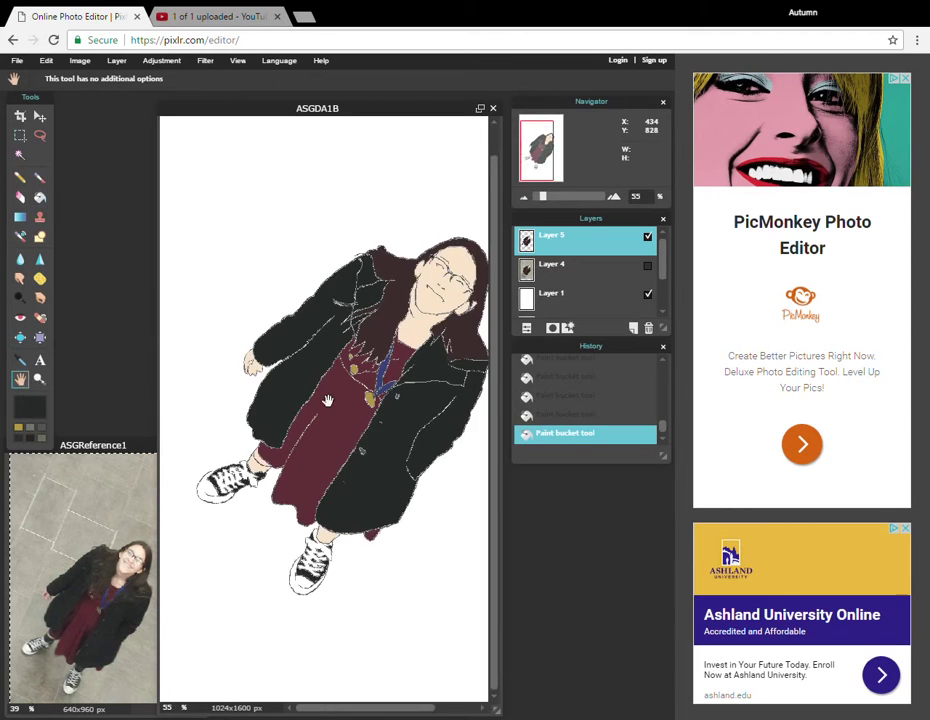
pyautogui.moveTo(327, 400); pyautogui.dragTo(293, 400)
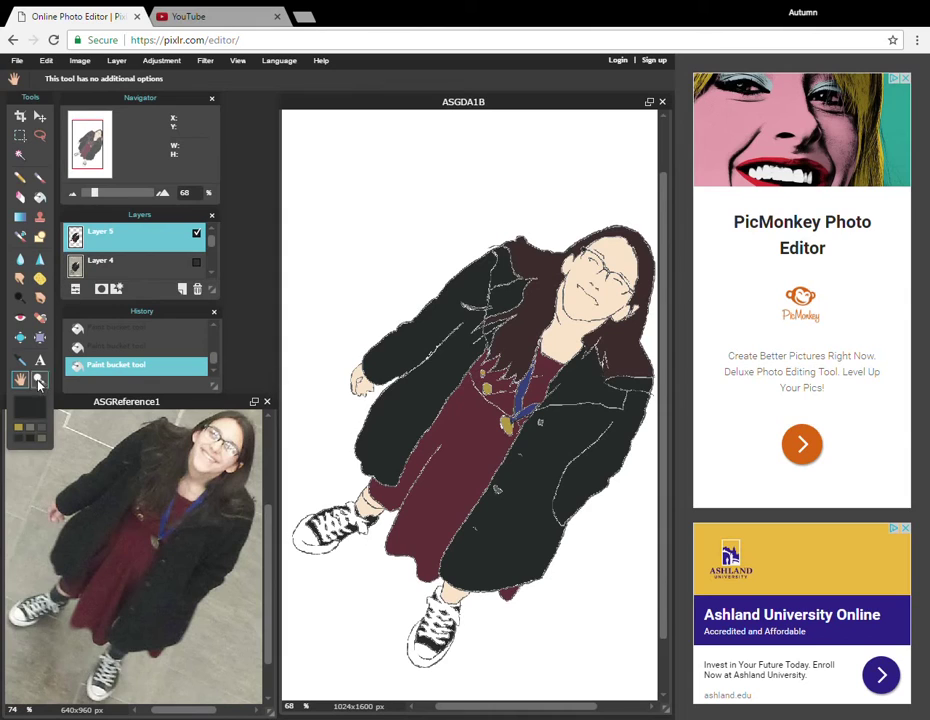
# Sample the pinkish skin tone from the forehead in the ASGReference1 photo, and set the Brush to the soft 9 px tip
pyautogui.click(20, 359)
pyautogui.click(219, 422)
pyautogui.click(221, 425)
pyautogui.click(222, 424)
pyautogui.click(224, 420)
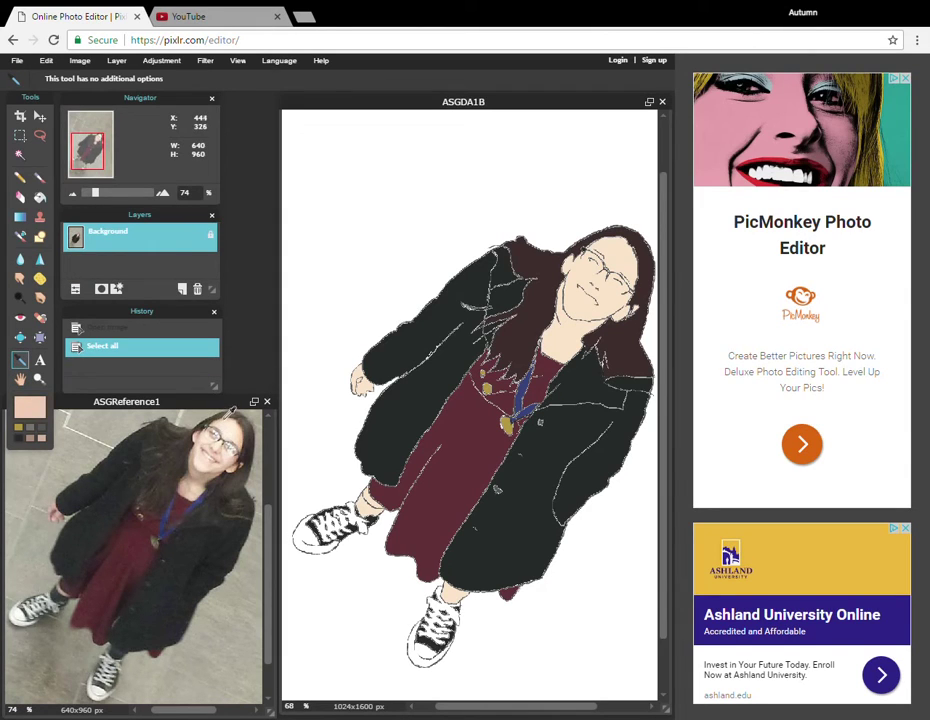
pyautogui.click(40, 177)
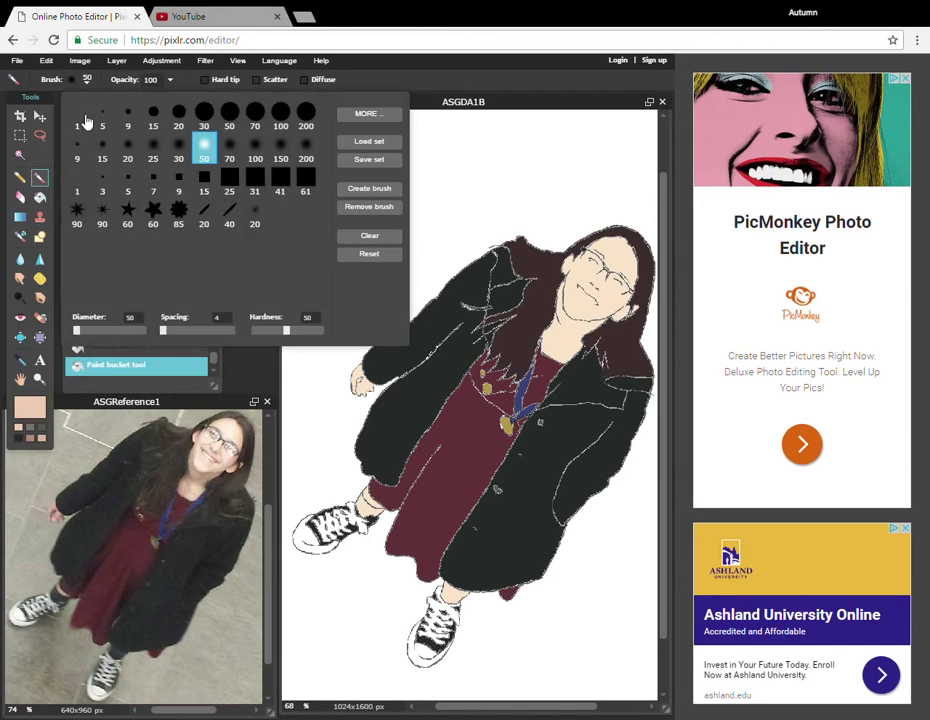
pyautogui.click(77, 145)
# Brush pinkish shading along the forehead's hairline and down the temple to the glasses at 190% zoom
pyautogui.scroll(4, 572, 347)
pyautogui.click(20, 379)
pyautogui.scroll(3, 480, 268)
pyautogui.moveTo(640, 180)
pyautogui.mouseDown()
pyautogui.moveTo(471, 272)
pyautogui.moveTo(443, 306)
pyautogui.mouseUp()
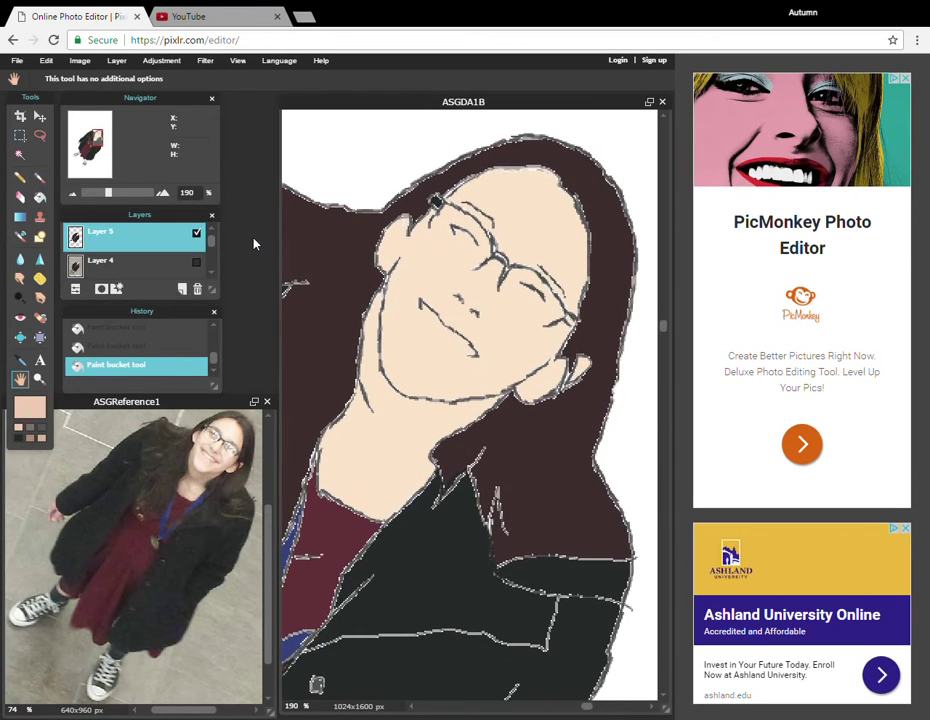
pyautogui.click(40, 177)
pyautogui.moveTo(513, 173); pyautogui.dragTo(550, 180)
pyautogui.moveTo(446, 195)
pyautogui.mouseDown()
pyautogui.moveTo(461, 187)
pyautogui.moveTo(443, 196)
pyautogui.mouseUp()
pyautogui.moveTo(532, 173); pyautogui.dragTo(513, 176)
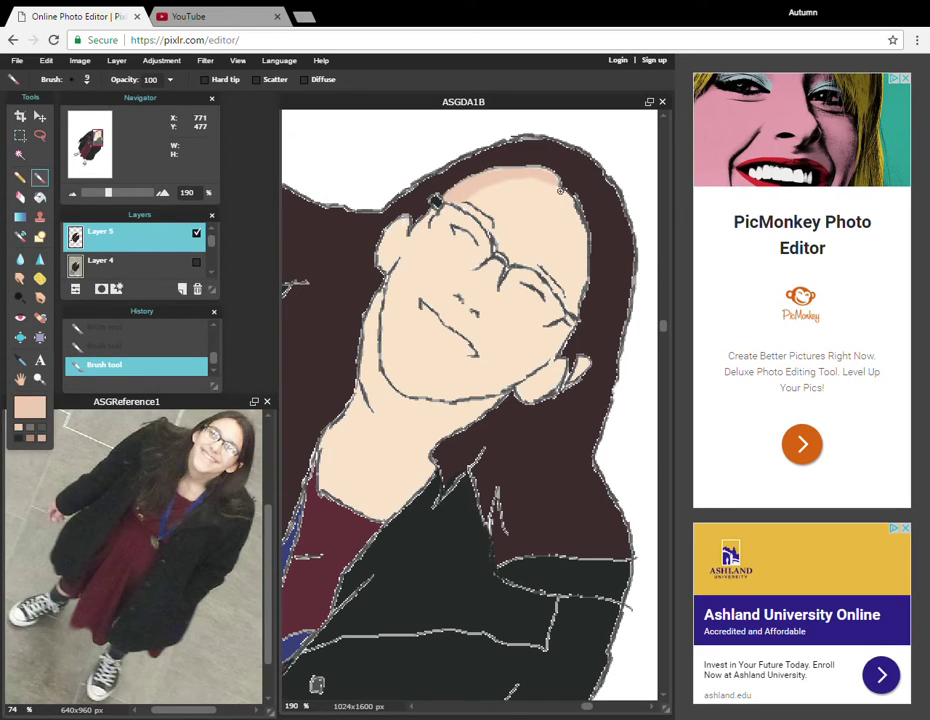
pyautogui.moveTo(560, 190); pyautogui.dragTo(556, 285)
pyautogui.moveTo(571, 201); pyautogui.dragTo(562, 271)
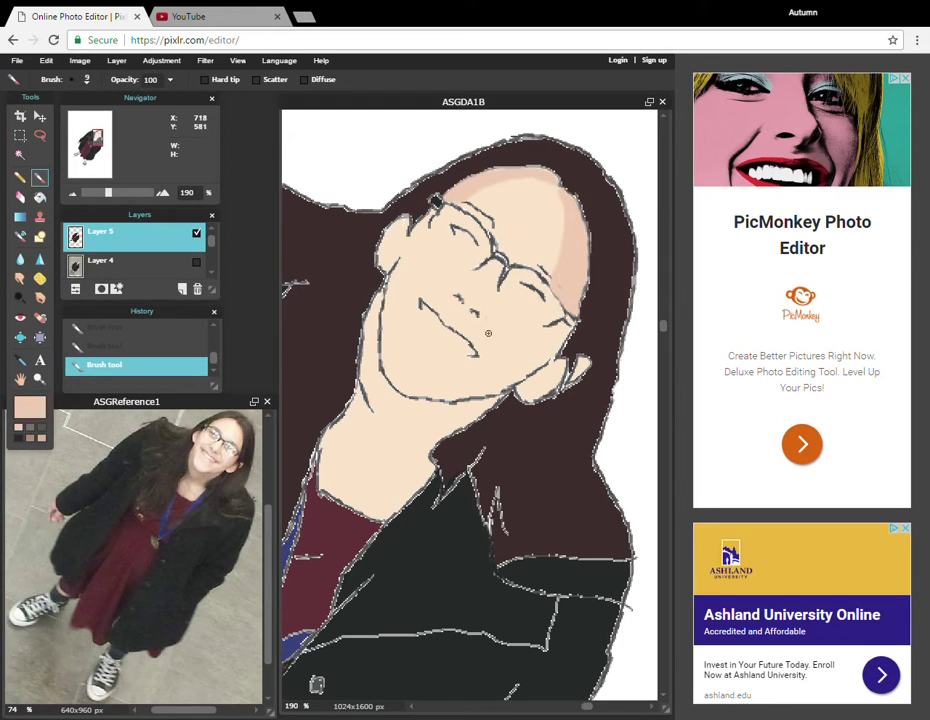
# Brush pinkish shading along both sides of the face, the cheek and jaw, and above and below the mouth
pyautogui.moveTo(487, 366); pyautogui.dragTo(488, 316)
pyautogui.hotkey('ctrl', 'z')
pyautogui.moveTo(391, 299)
pyautogui.mouseDown()
pyautogui.moveTo(413, 238)
pyautogui.moveTo(394, 280)
pyautogui.mouseUp()
pyautogui.moveTo(435, 398); pyautogui.dragTo(510, 380)
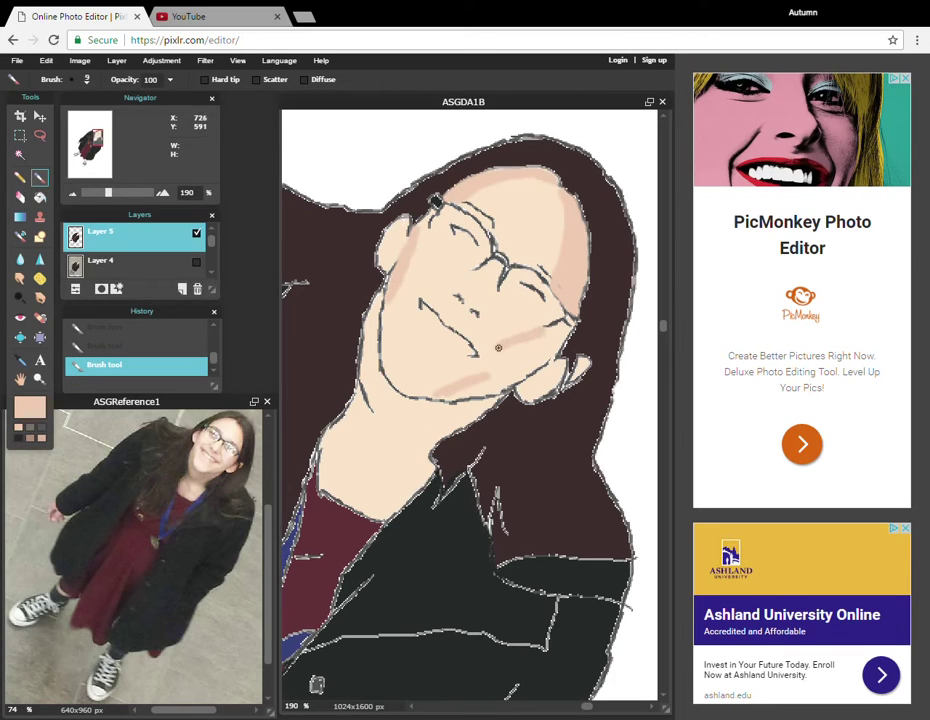
pyautogui.hotkey('ctrl', 'z')
pyautogui.moveTo(484, 382)
pyautogui.mouseDown()
pyautogui.moveTo(439, 397)
pyautogui.moveTo(496, 388)
pyautogui.moveTo(538, 364)
pyautogui.moveTo(566, 331)
pyautogui.moveTo(538, 339)
pyautogui.moveTo(514, 369)
pyautogui.moveTo(543, 342)
pyautogui.mouseUp()
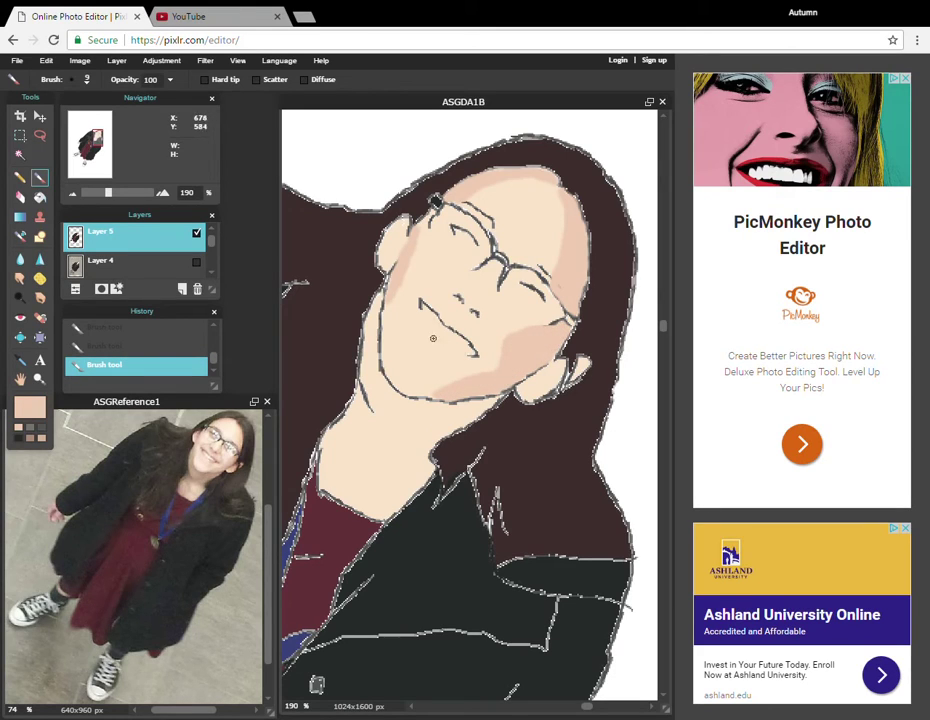
pyautogui.moveTo(426, 297)
pyautogui.mouseDown()
pyautogui.moveTo(481, 348)
pyautogui.moveTo(468, 318)
pyautogui.moveTo(441, 300)
pyautogui.moveTo(463, 322)
pyautogui.moveTo(432, 350)
pyautogui.moveTo(412, 337)
pyautogui.moveTo(447, 360)
pyautogui.mouseUp()
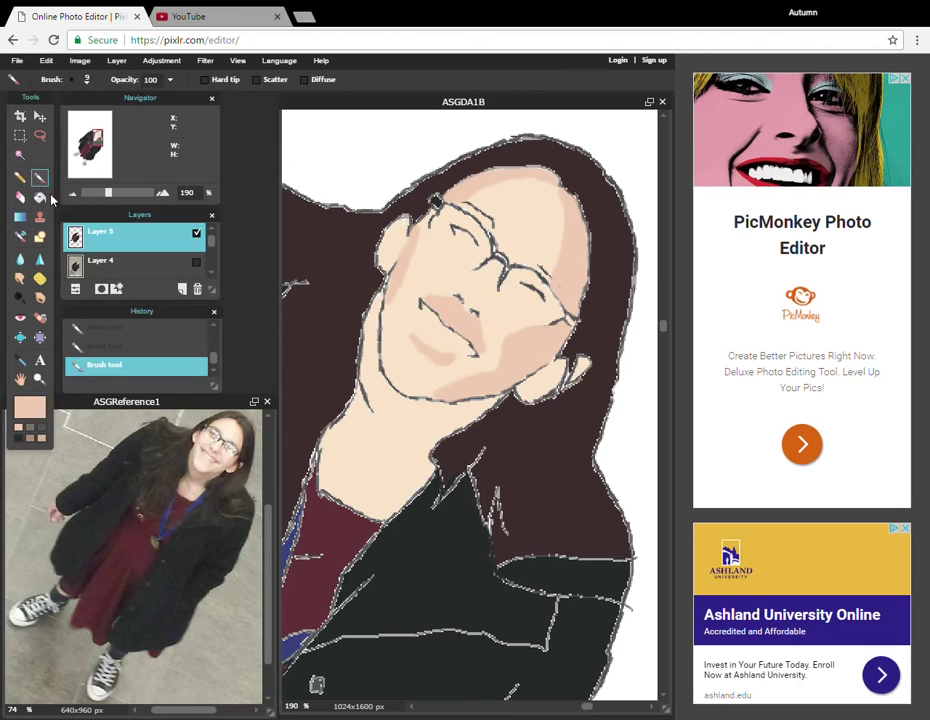
# Sample the pale cream highlight from the face in the reference photo, and brush highlights on the forehead, cheeks and chin
pyautogui.click(20, 359)
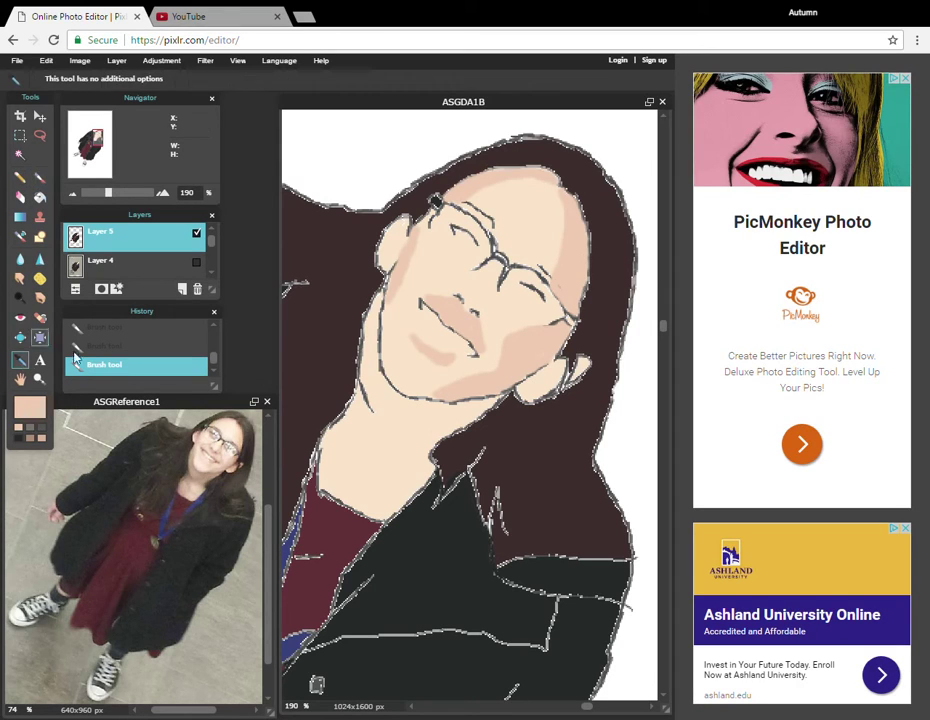
pyautogui.click(240, 446)
pyautogui.click(242, 446)
pyautogui.press('b')
pyautogui.click(551, 211)
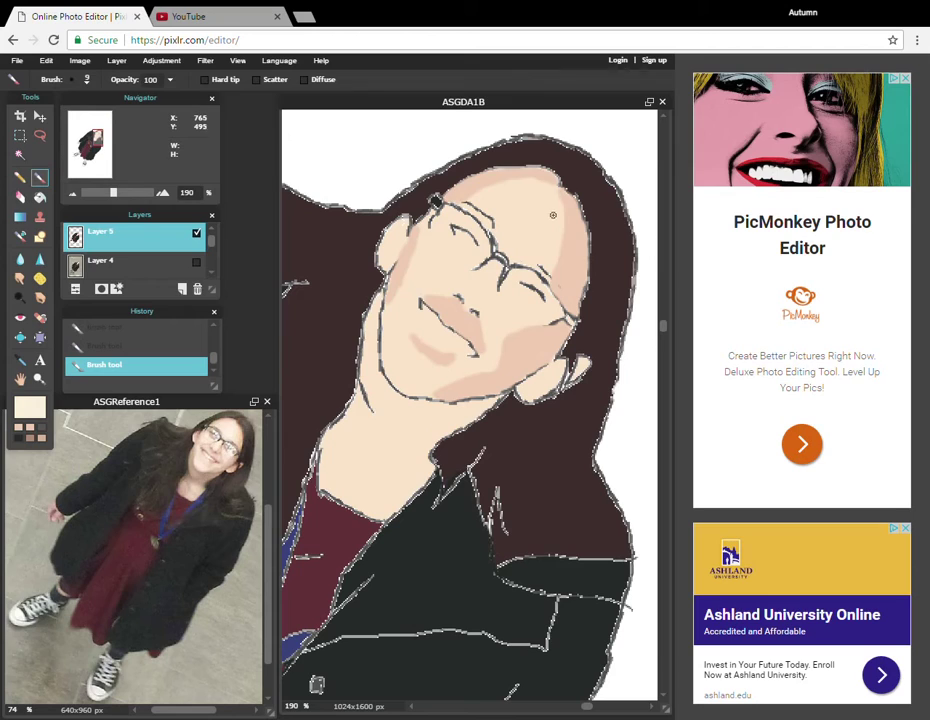
pyautogui.moveTo(536, 203)
pyautogui.mouseDown()
pyautogui.moveTo(542, 236)
pyautogui.moveTo(511, 211)
pyautogui.moveTo(524, 238)
pyautogui.moveTo(514, 236)
pyautogui.moveTo(546, 267)
pyautogui.mouseUp()
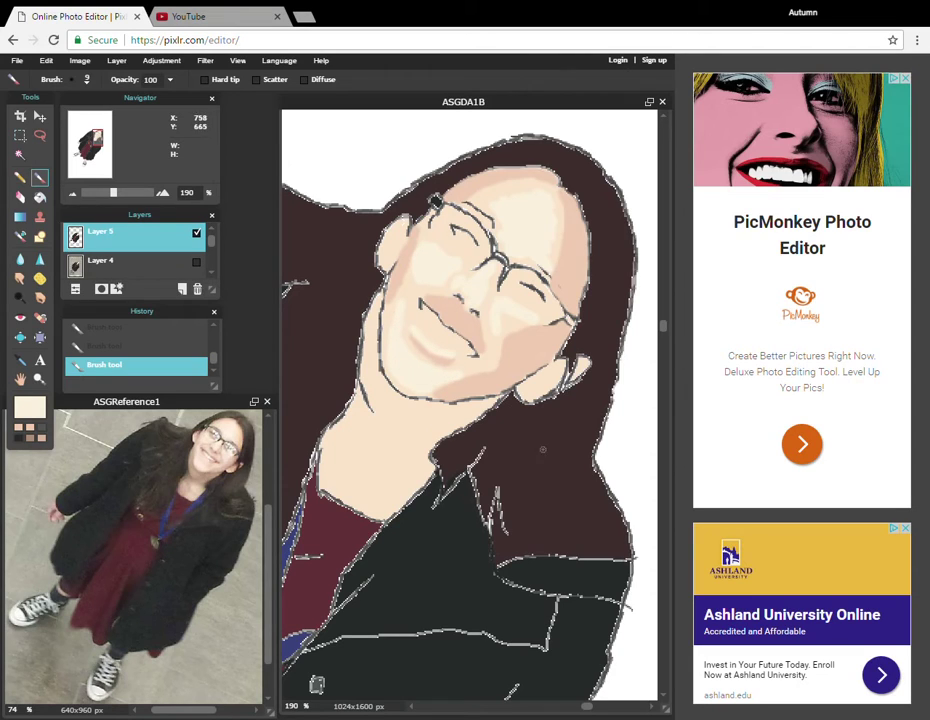
# Brush pale cream highlights on the neck beneath the jaw and above the dress collar
pyautogui.moveTo(415, 447); pyautogui.dragTo(392, 442)
pyautogui.moveTo(356, 505)
pyautogui.mouseDown()
pyautogui.moveTo(383, 515)
pyautogui.moveTo(407, 499)
pyautogui.moveTo(428, 462)
pyautogui.moveTo(403, 476)
pyautogui.mouseUp()
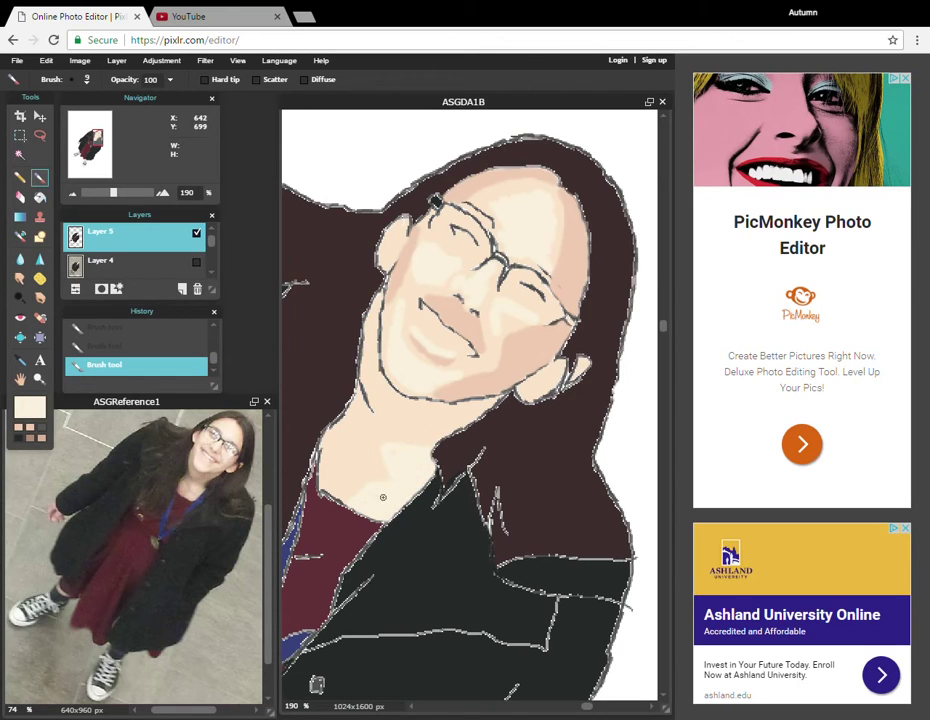
pyautogui.hotkey('ctrl', 'z')
pyautogui.moveTo(485, 405)
pyautogui.mouseDown()
pyautogui.moveTo(468, 417)
pyautogui.moveTo(492, 394)
pyautogui.mouseUp()
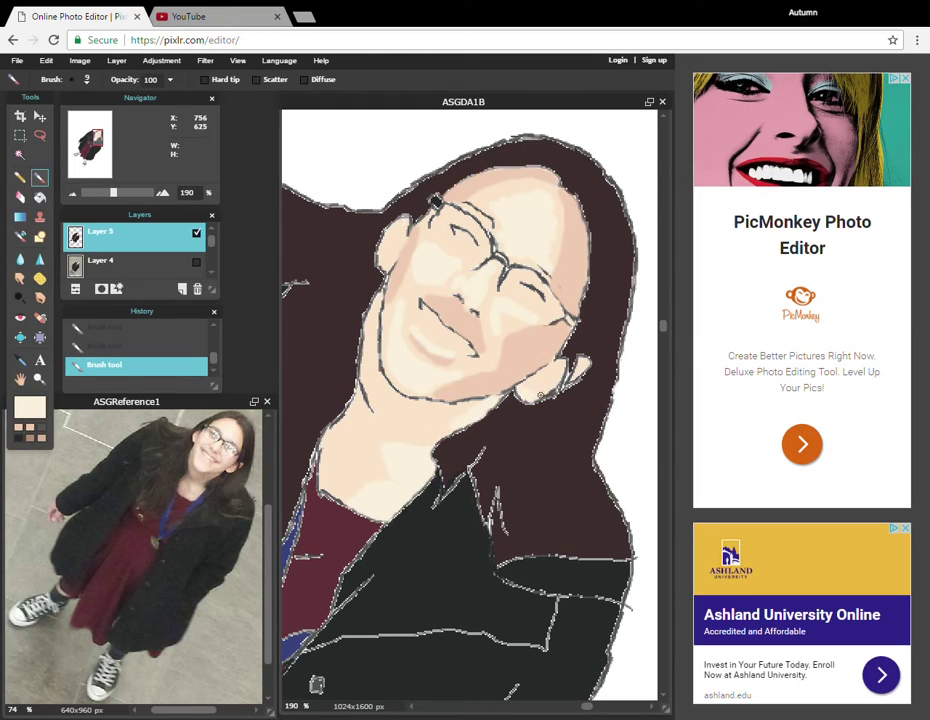
# Switch back to the pinkish skin tone and brush shading on both ears and beside the nose
pyautogui.moveTo(384, 248); pyautogui.dragTo(385, 267)
pyautogui.click(30, 428)
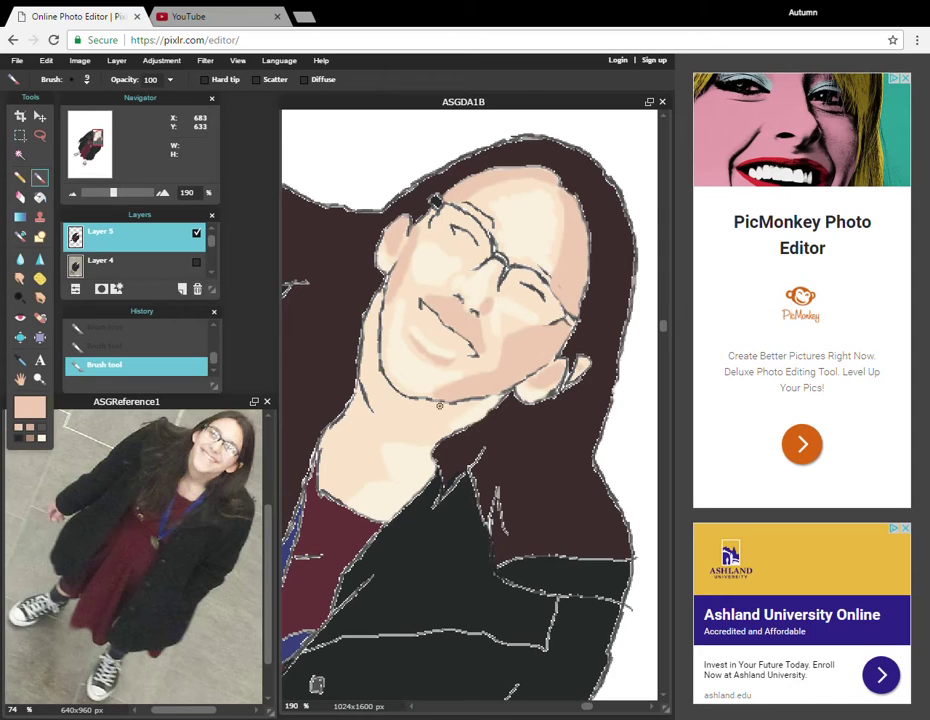
# Brush pinkish shading on the neck beneath the chin and above the dress collar
pyautogui.moveTo(430, 418); pyautogui.dragTo(455, 414)
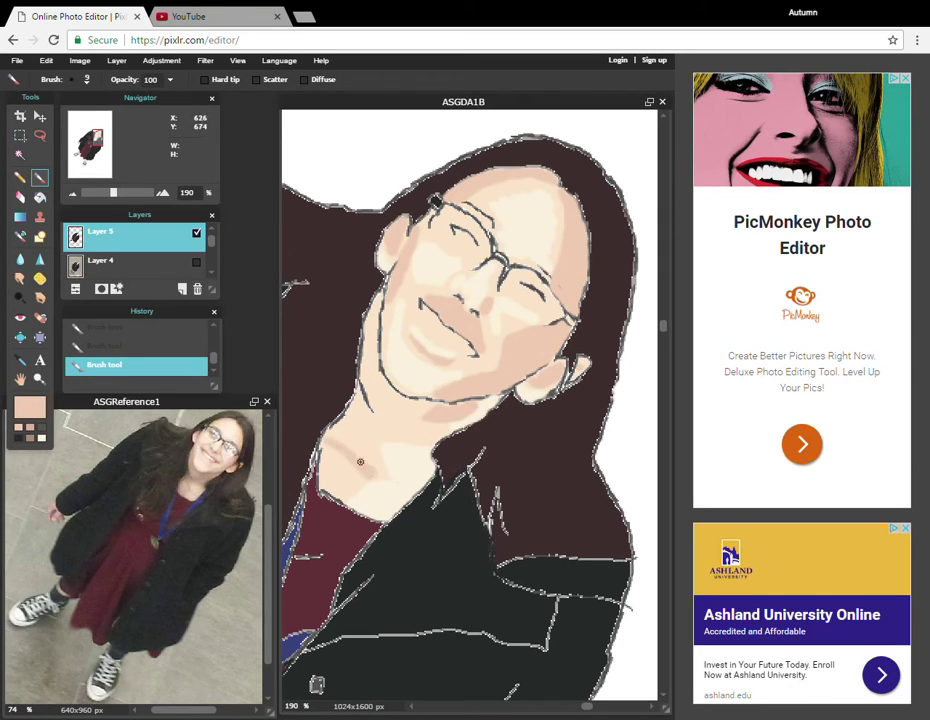
pyautogui.moveTo(325, 453)
pyautogui.mouseDown()
pyautogui.moveTo(367, 466)
pyautogui.moveTo(331, 432)
pyautogui.mouseUp()
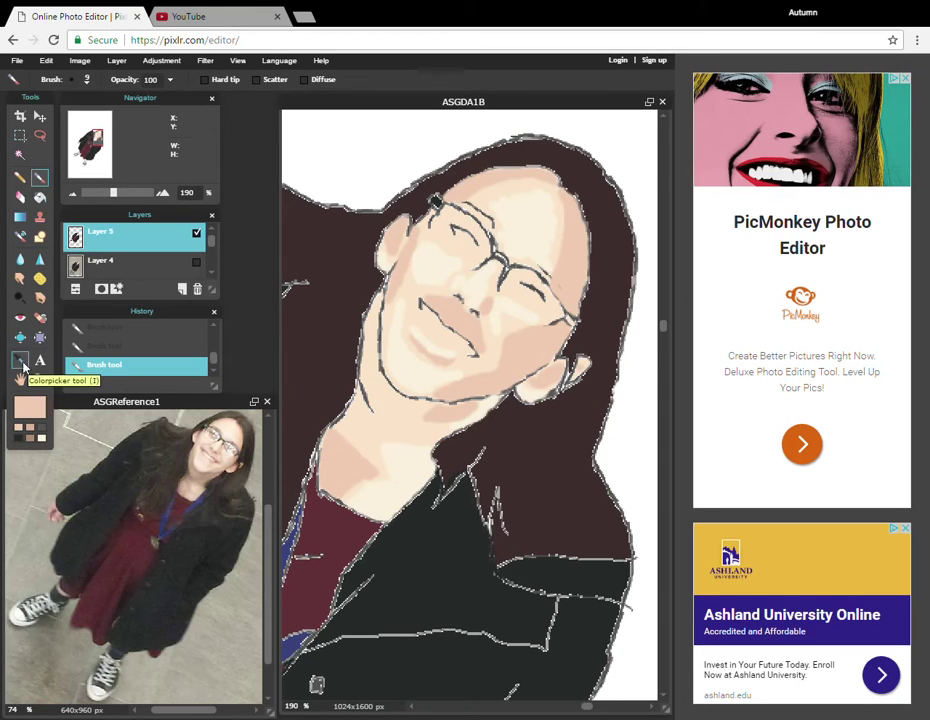
# Sample a shadow tone from the neck in the reference photo, shift it to a rosier brown, and brush a shadow beneath the chin
pyautogui.click(20, 359)
pyautogui.click(210, 468)
pyautogui.click(210, 468)
pyautogui.click(40, 177)
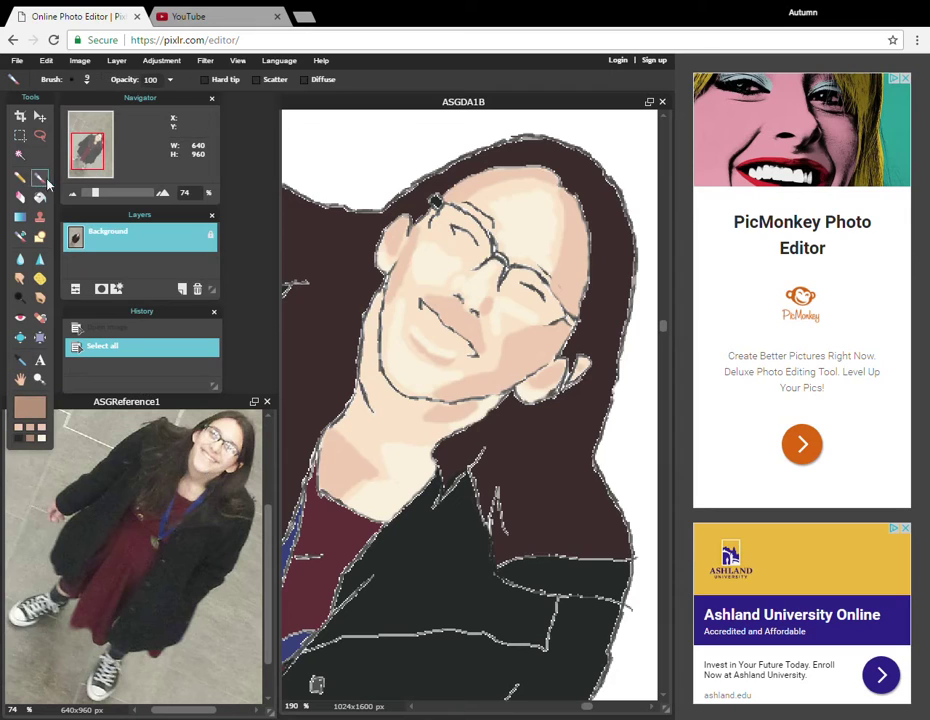
pyautogui.click(393, 410)
pyautogui.moveTo(380, 422); pyautogui.dragTo(412, 421)
pyautogui.hotkey('ctrl', 'z')
pyautogui.click(30, 407)
pyautogui.click(405, 300)
pyautogui.click(494, 485)
pyautogui.moveTo(400, 401)
pyautogui.mouseDown()
pyautogui.moveTo(356, 431)
pyautogui.moveTo(376, 421)
pyautogui.moveTo(417, 409)
pyautogui.mouseUp()
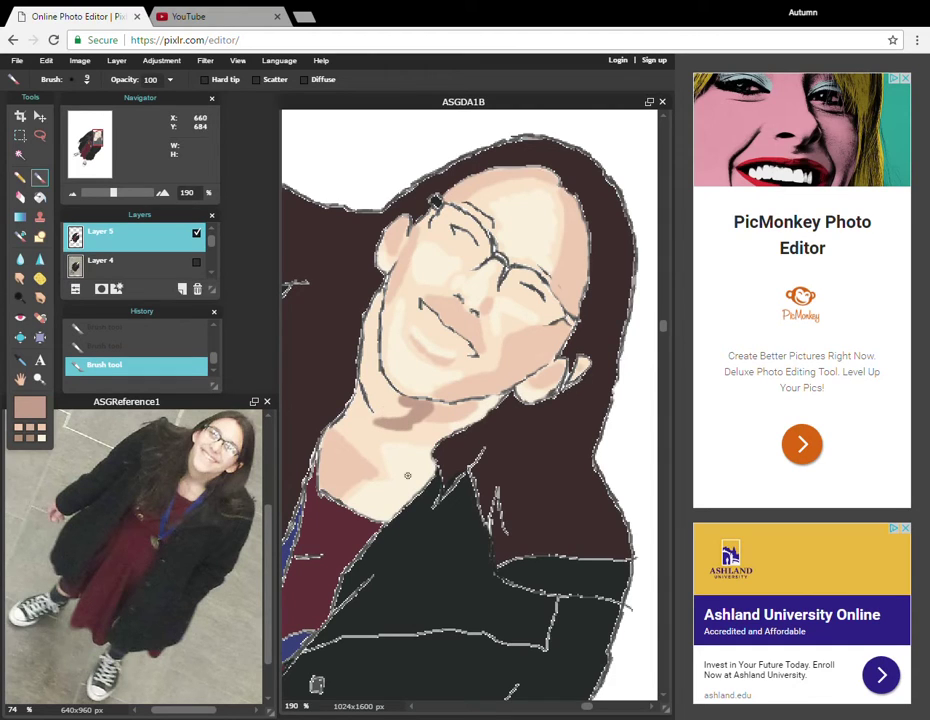
# Sample beige from the neck in the reference photo, lighten it, and fill the neck's base areas, including the area beneath the jaw
pyautogui.click(20, 359)
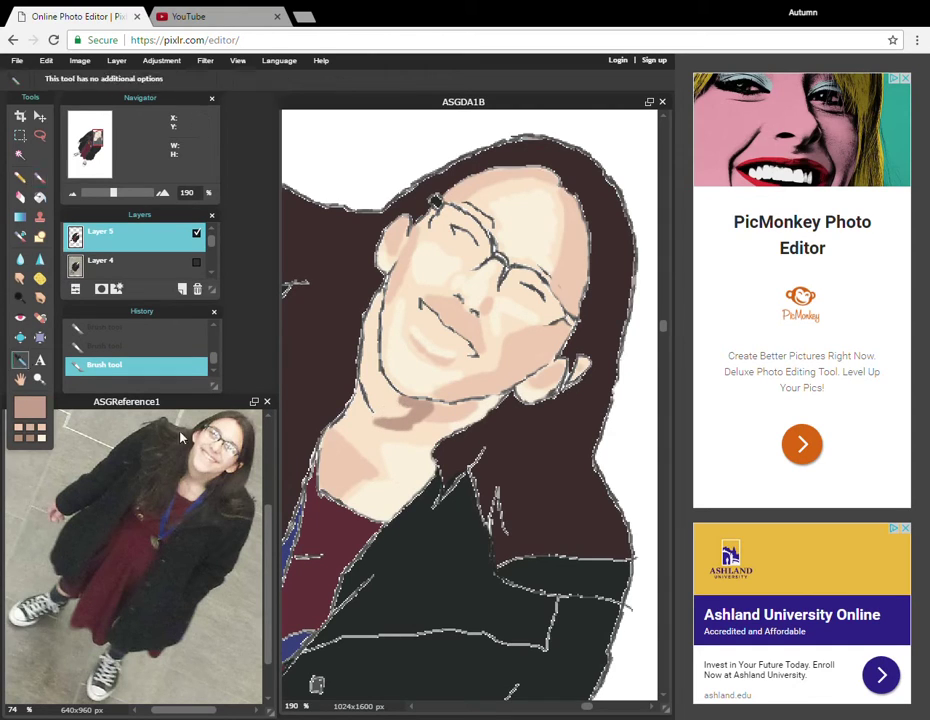
pyautogui.click(201, 471)
pyautogui.click(40, 197)
pyautogui.click(354, 460)
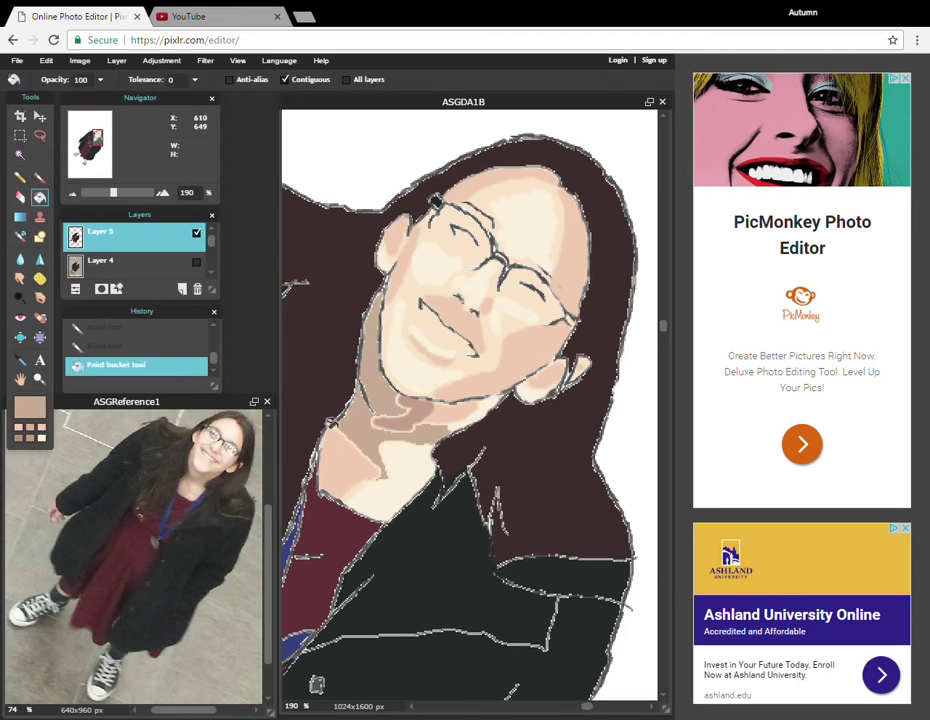
pyautogui.hotkey('ctrl', 'z')
pyautogui.click(30, 407)
pyautogui.click(299, 480)
pyautogui.click(494, 485)
pyautogui.click(437, 418)
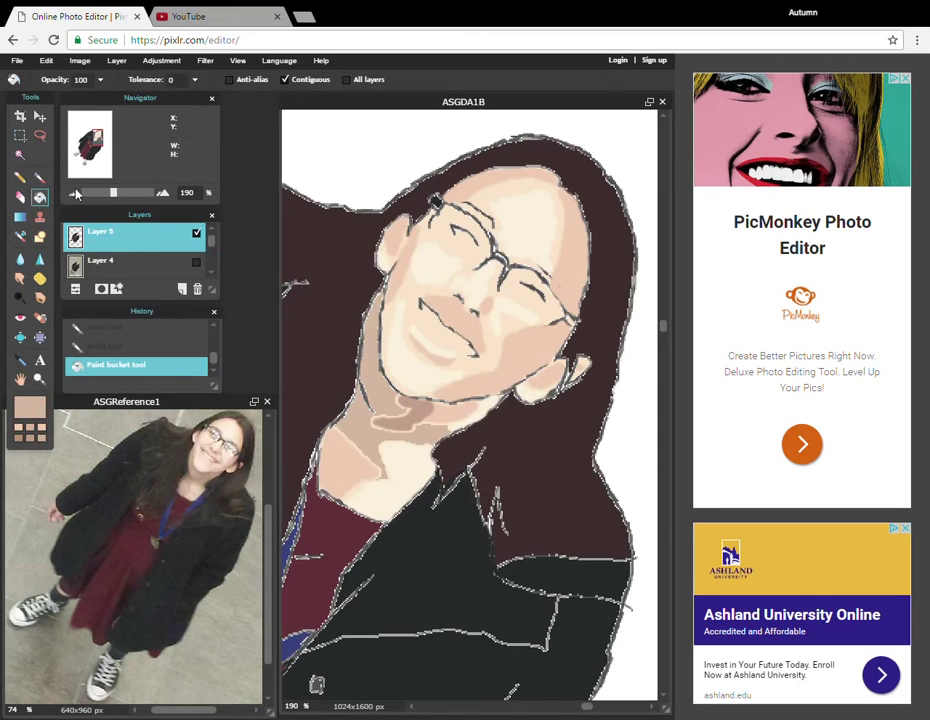
# Pick up the rosy brown shadow colour from beneath the chin and brush it along the underside of the whole jawline
pyautogui.click(40, 177)
pyautogui.click(20, 359)
pyautogui.click(413, 417)
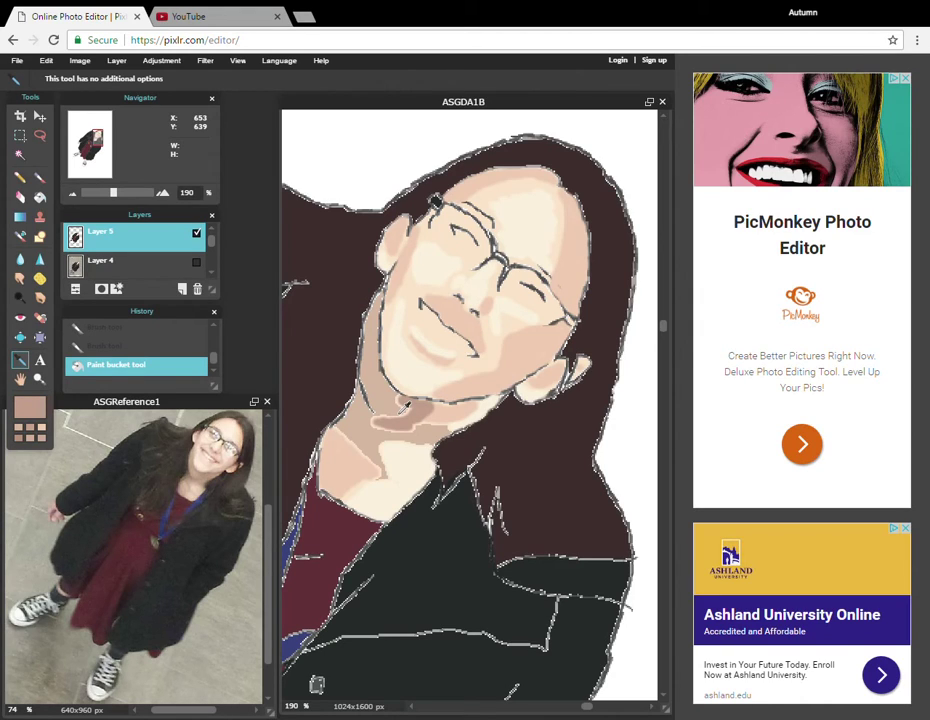
pyautogui.press('b')
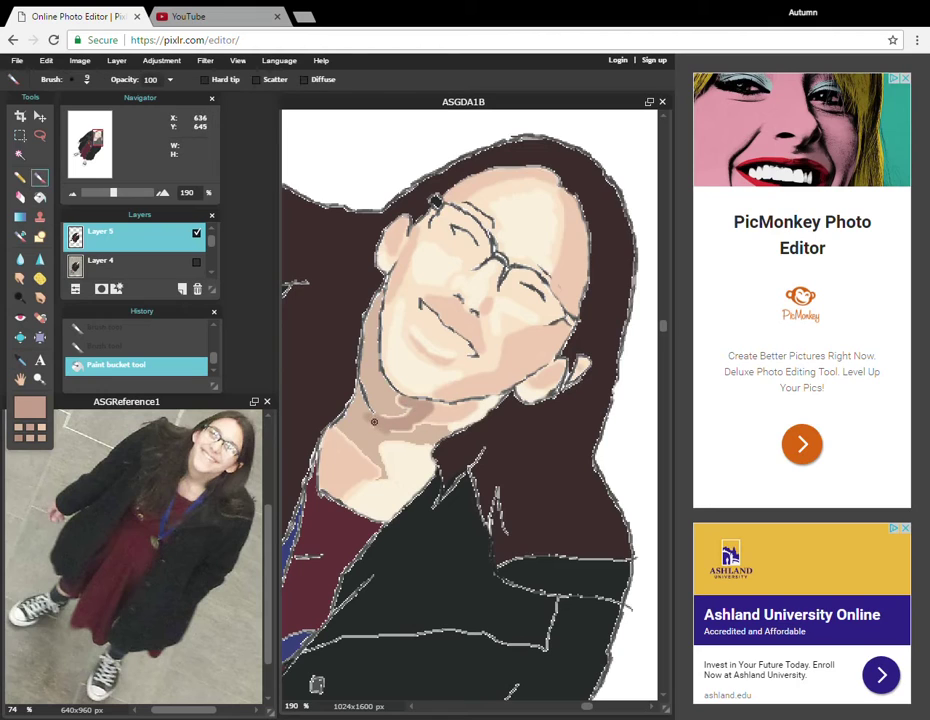
pyautogui.moveTo(393, 397); pyautogui.dragTo(432, 411)
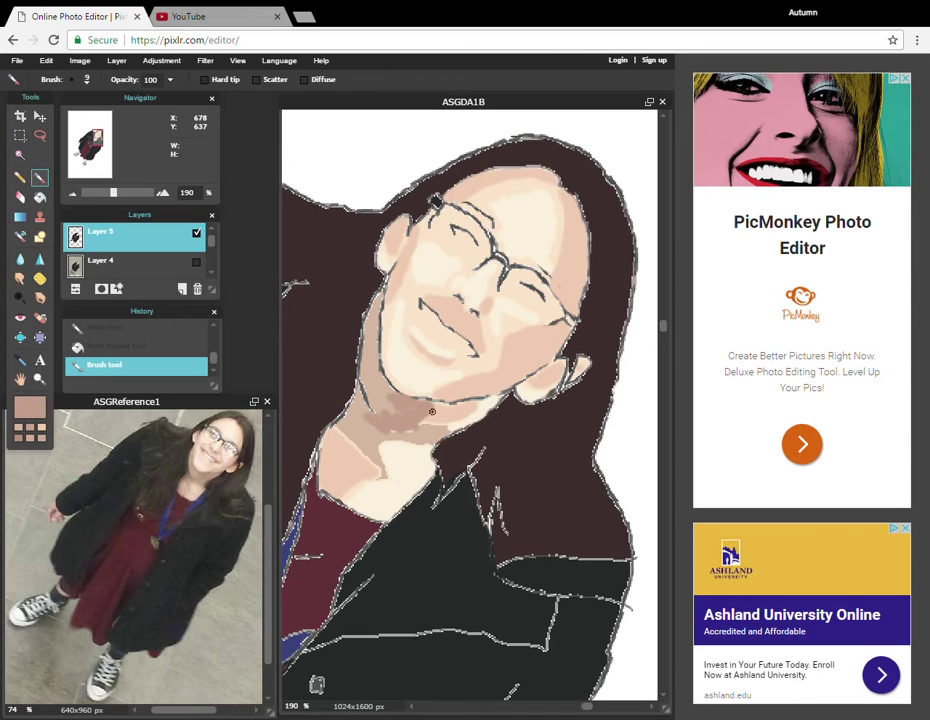
pyautogui.moveTo(369, 416)
pyautogui.mouseDown()
pyautogui.moveTo(414, 429)
pyautogui.moveTo(419, 411)
pyautogui.moveTo(392, 395)
pyautogui.moveTo(415, 408)
pyautogui.moveTo(482, 403)
pyautogui.mouseUp()
pyautogui.moveTo(409, 427)
pyautogui.mouseDown()
pyautogui.moveTo(475, 404)
pyautogui.moveTo(425, 416)
pyautogui.mouseUp()
# Pick up the beige neck tone from the drawing and brush it around the edges of the jaw shadow
pyautogui.click(20, 360)
pyautogui.click(416, 435)
pyautogui.click(40, 177)
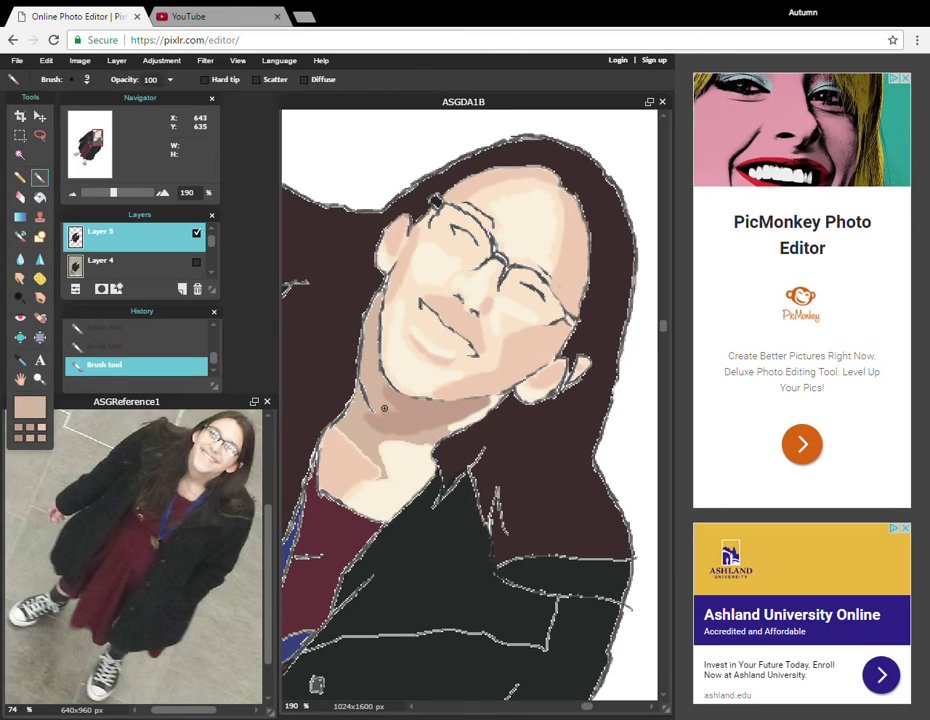
pyautogui.moveTo(360, 411); pyautogui.dragTo(392, 431)
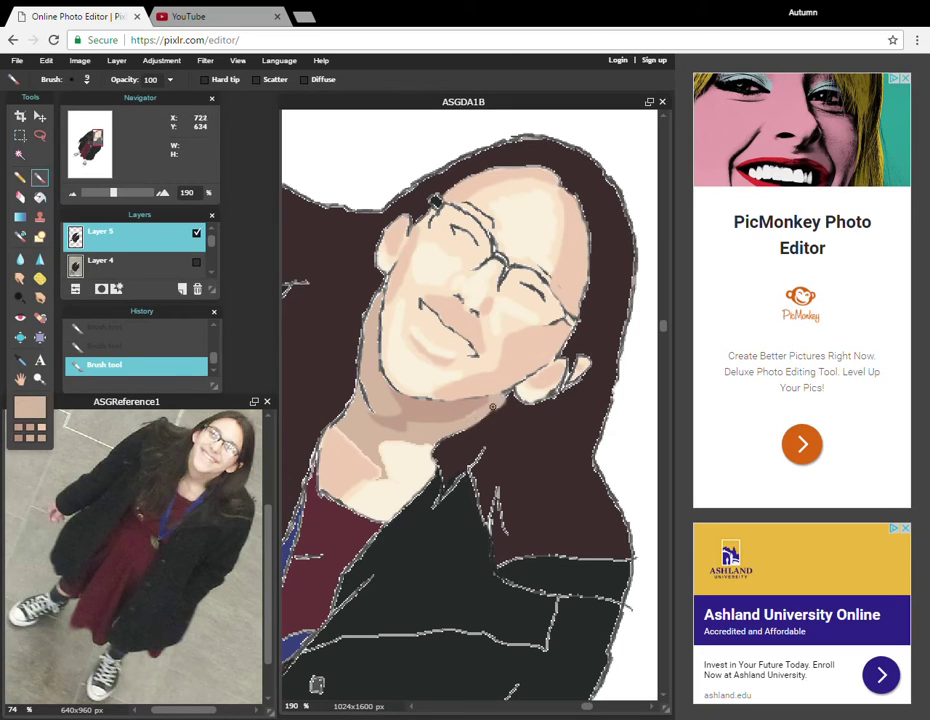
# Choose a paler pinkish beige and brush it on the neck's outer edge below the ear and above the collar
pyautogui.click(30, 407)
pyautogui.click(262, 289)
pyautogui.click(492, 484)
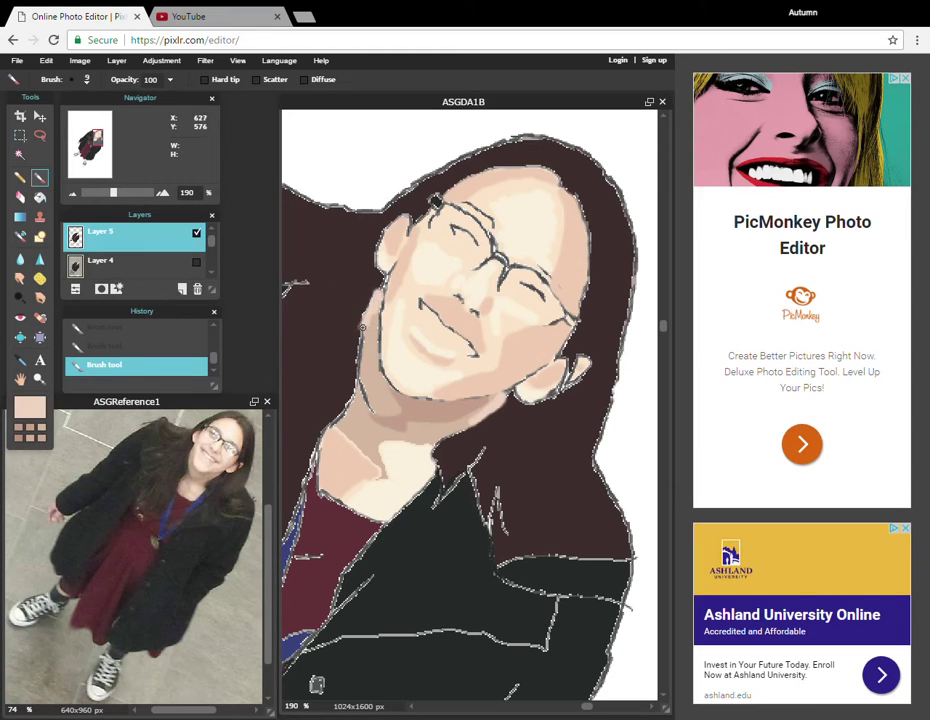
pyautogui.hotkey('ctrl', 'z')
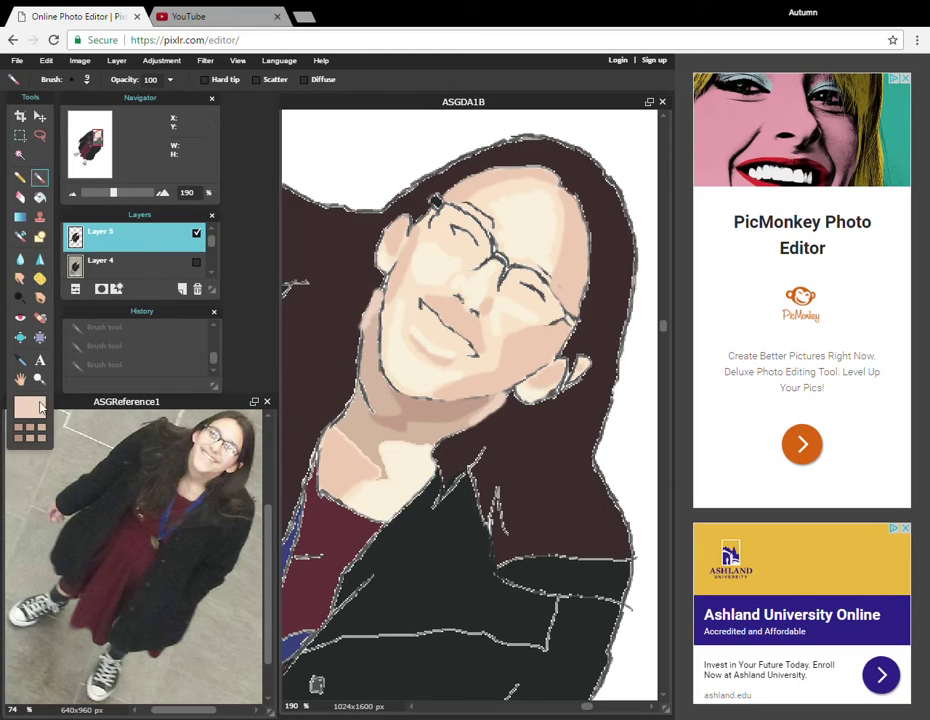
pyautogui.moveTo(366, 366)
pyautogui.mouseDown()
pyautogui.moveTo(364, 348)
pyautogui.moveTo(386, 394)
pyautogui.moveTo(378, 360)
pyautogui.mouseUp()
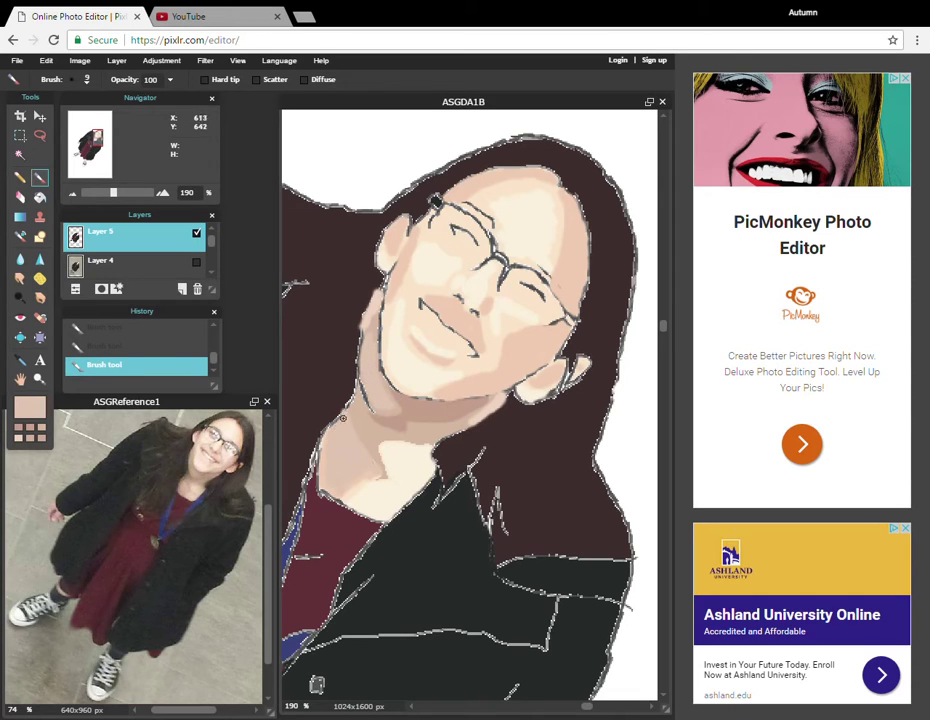
# Sample a neck tone from the reference photo, adjust it to a light beige, and brush over the cream area above the collar
pyautogui.click(20, 360)
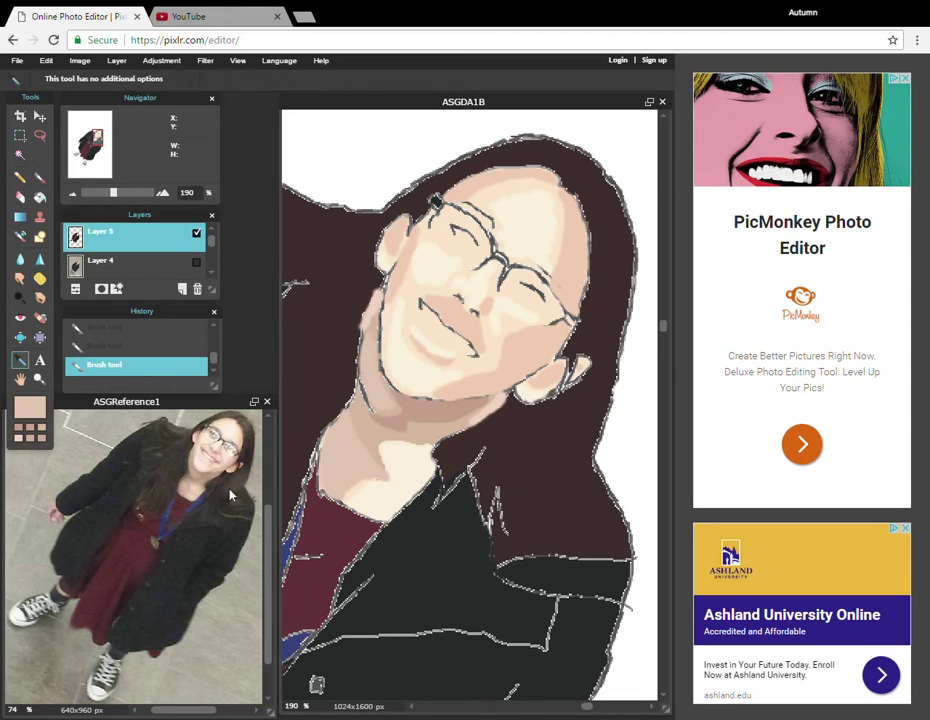
pyautogui.click(204, 485)
pyautogui.click(194, 446)
pyautogui.click(40, 177)
pyautogui.moveTo(388, 449)
pyautogui.mouseDown()
pyautogui.moveTo(413, 482)
pyautogui.moveTo(397, 495)
pyautogui.moveTo(364, 486)
pyautogui.moveTo(369, 509)
pyautogui.moveTo(386, 519)
pyautogui.moveTo(425, 480)
pyautogui.moveTo(432, 440)
pyautogui.mouseUp()
pyautogui.hotkey('ctrl', 'z')
pyautogui.click(30, 407)
pyautogui.click(413, 298)
pyautogui.click(494, 486)
pyautogui.moveTo(382, 499); pyautogui.dragTo(419, 473)
# Pick up the beige neck tone, set the brush diameter to 4, and brush the lower lip beneath the mouth line
pyautogui.keyDown('alt'); pyautogui.click(392, 434); pyautogui.keyUp('alt')
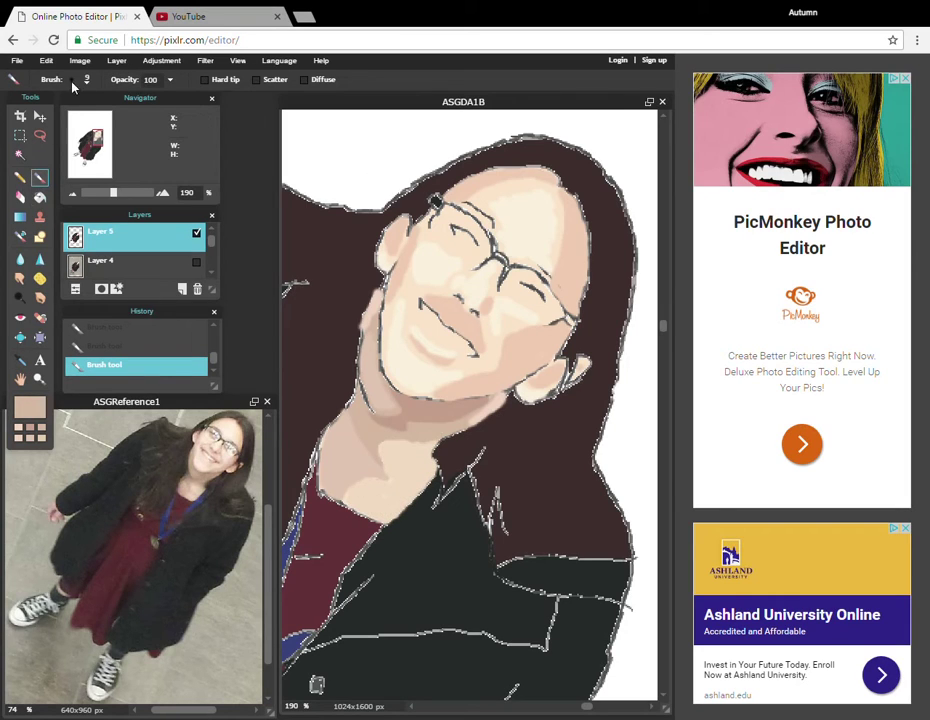
pyautogui.click(86, 79)
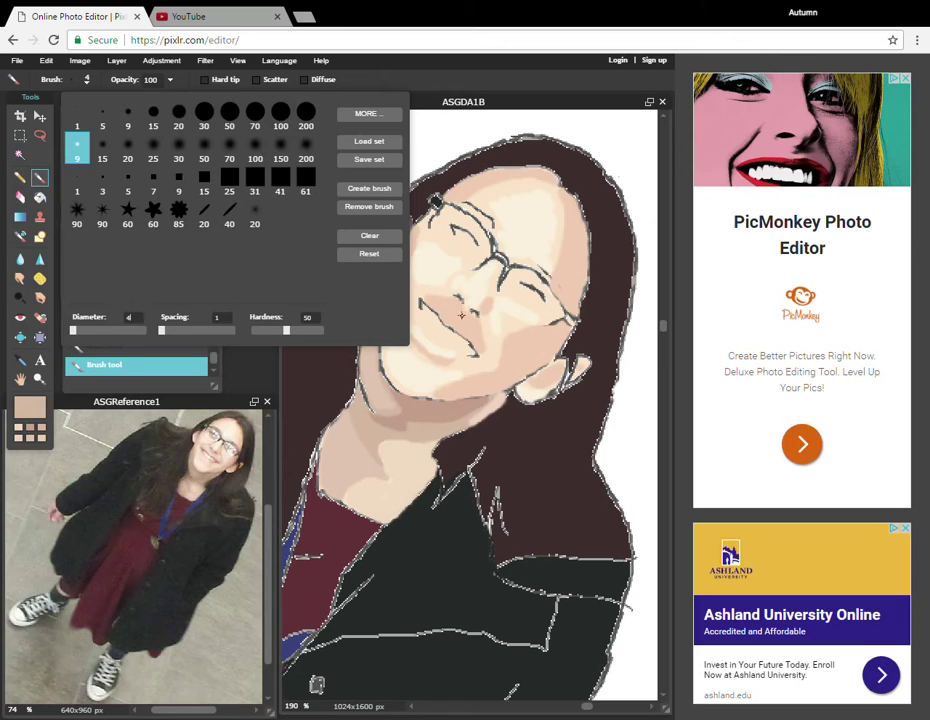
pyautogui.click(459, 356)
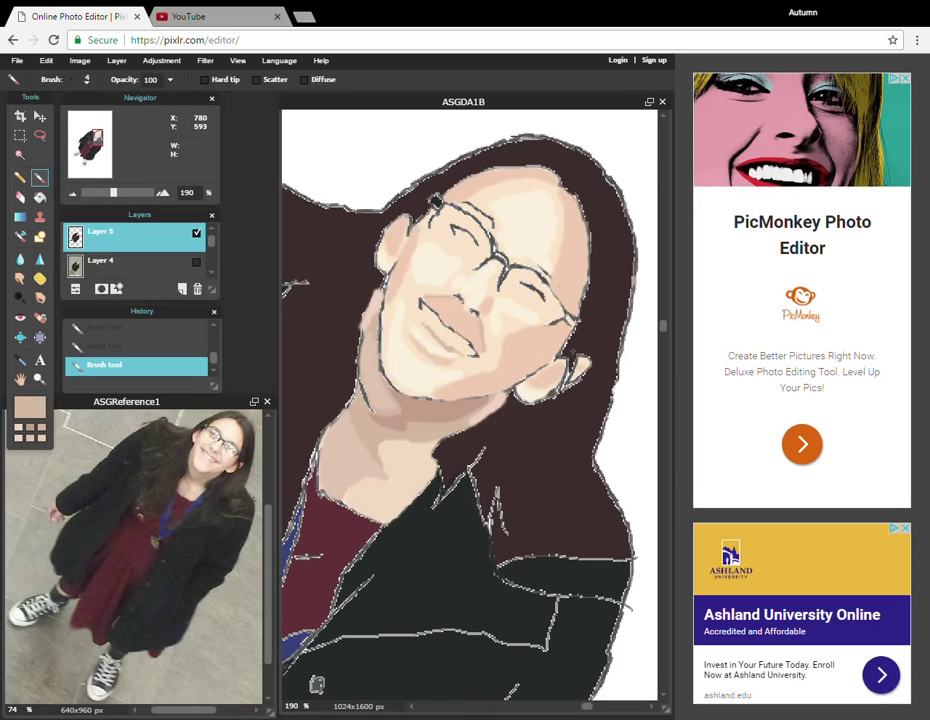
# Sample the teeth colour from the reference photo, adjust it to a pale off-white, and brush in the teeth
pyautogui.click(20, 360)
pyautogui.click(217, 449)
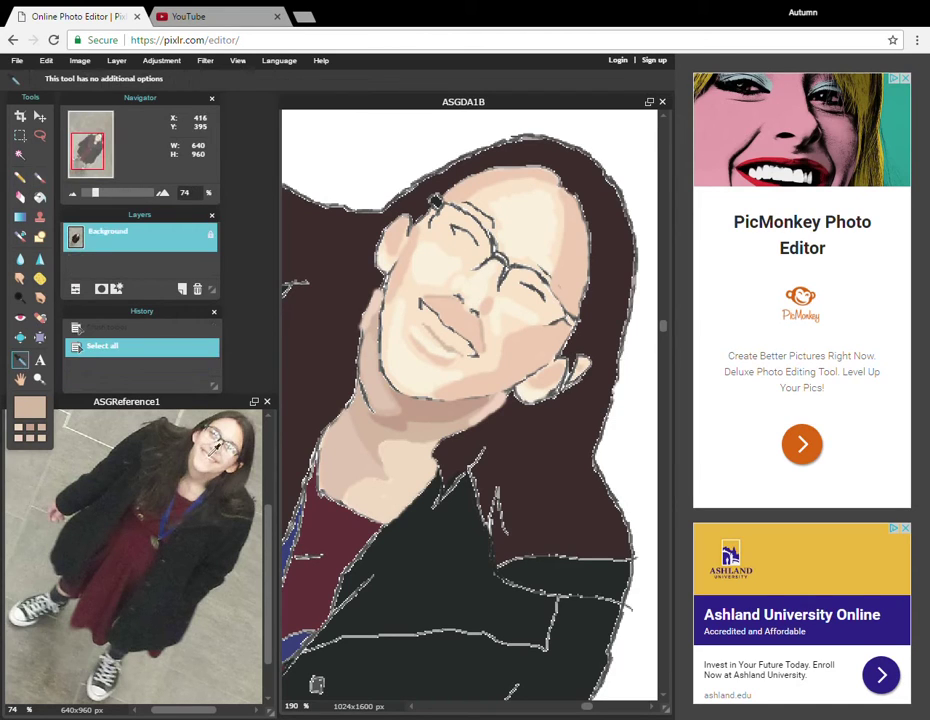
pyautogui.click(215, 450)
pyautogui.click(32, 404)
pyautogui.click(390, 297)
pyautogui.click(495, 485)
pyautogui.click(40, 178)
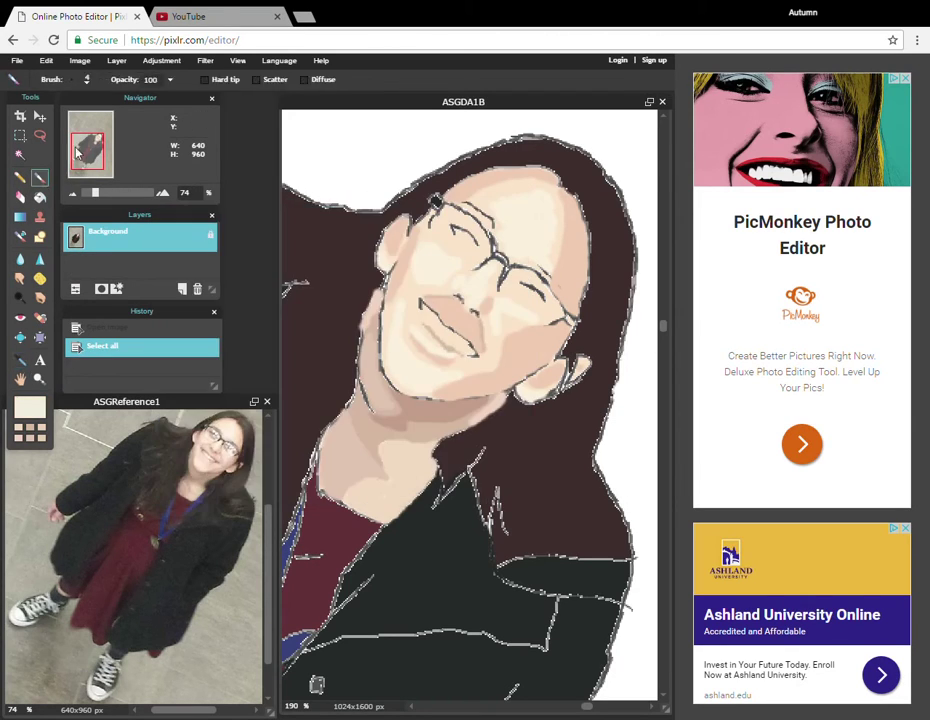
pyautogui.click(430, 316)
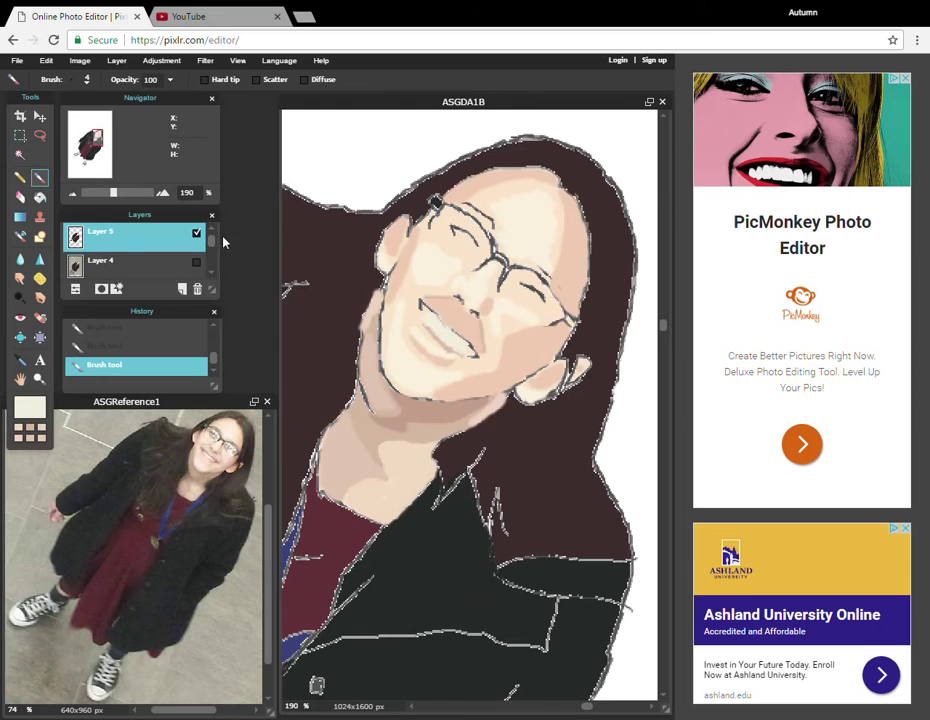
# Sample dark brown from the hair in the reference photo, set the brush size to 9, and brush strands around the neck and face
pyautogui.click(21, 361)
pyautogui.moveTo(113, 192); pyautogui.dragTo(91, 192)
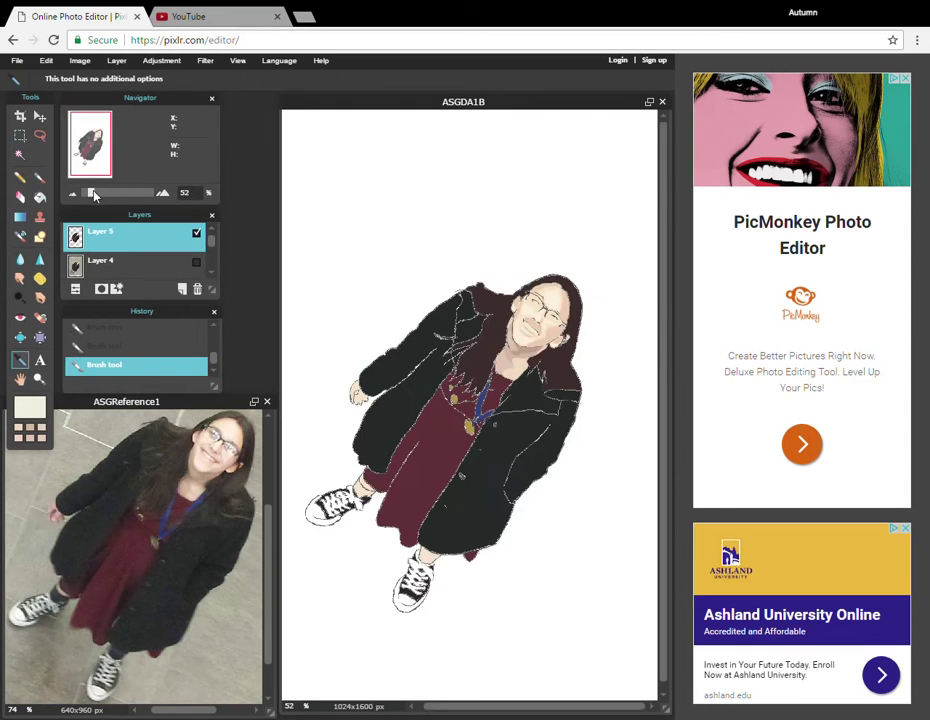
pyautogui.click(107, 192)
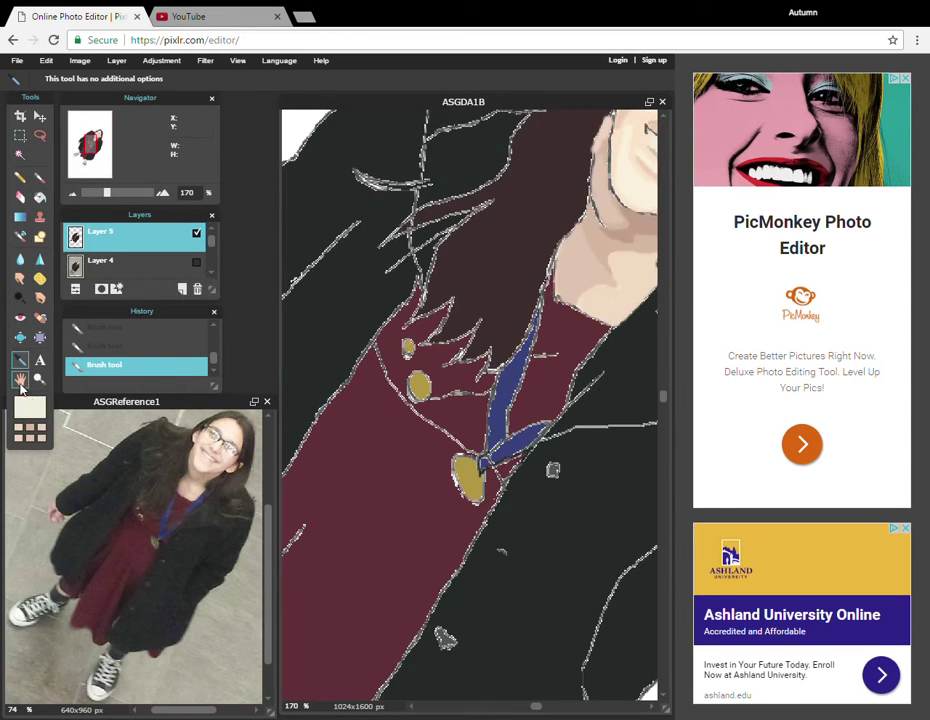
pyautogui.click(20, 379)
pyautogui.moveTo(91, 144); pyautogui.dragTo(97, 138)
pyautogui.click(21, 361)
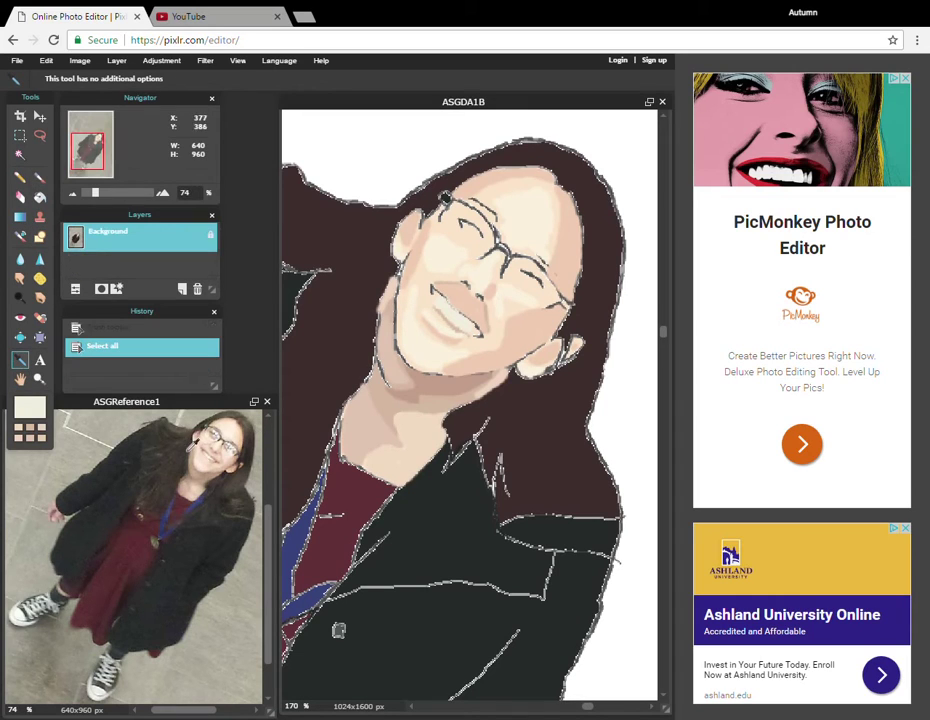
pyautogui.click(40, 177)
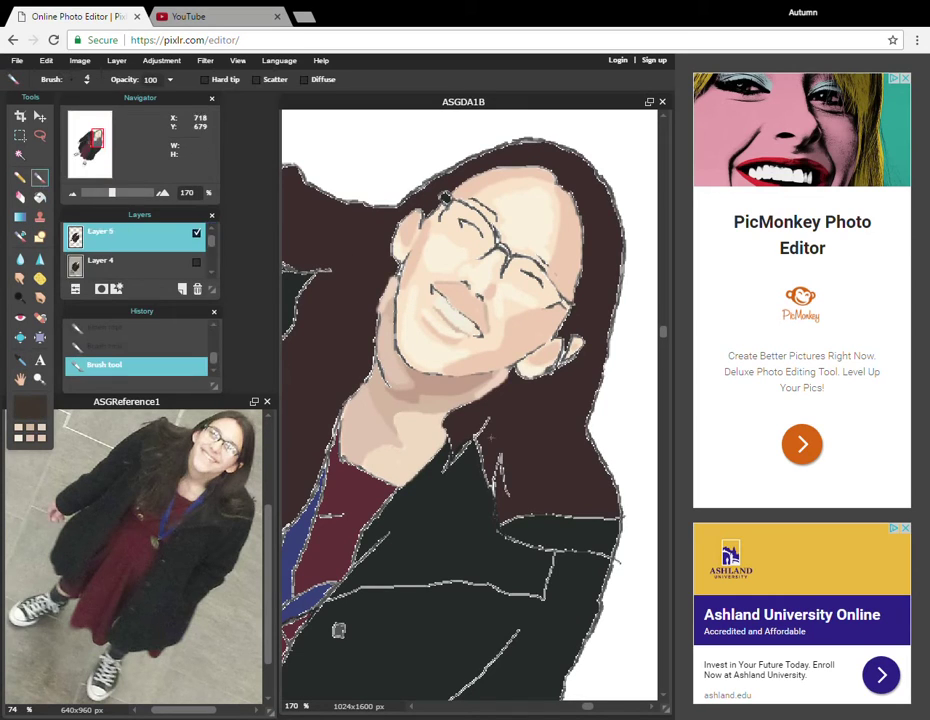
pyautogui.click(87, 80)
pyautogui.click(91, 160)
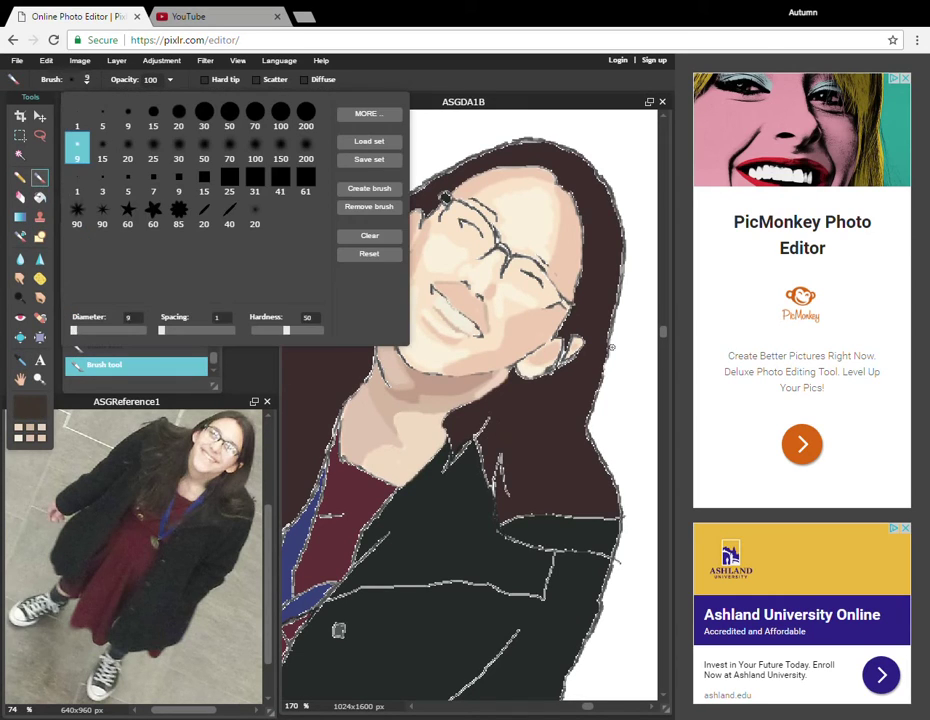
pyautogui.click(530, 439)
pyautogui.moveTo(501, 428); pyautogui.dragTo(493, 496)
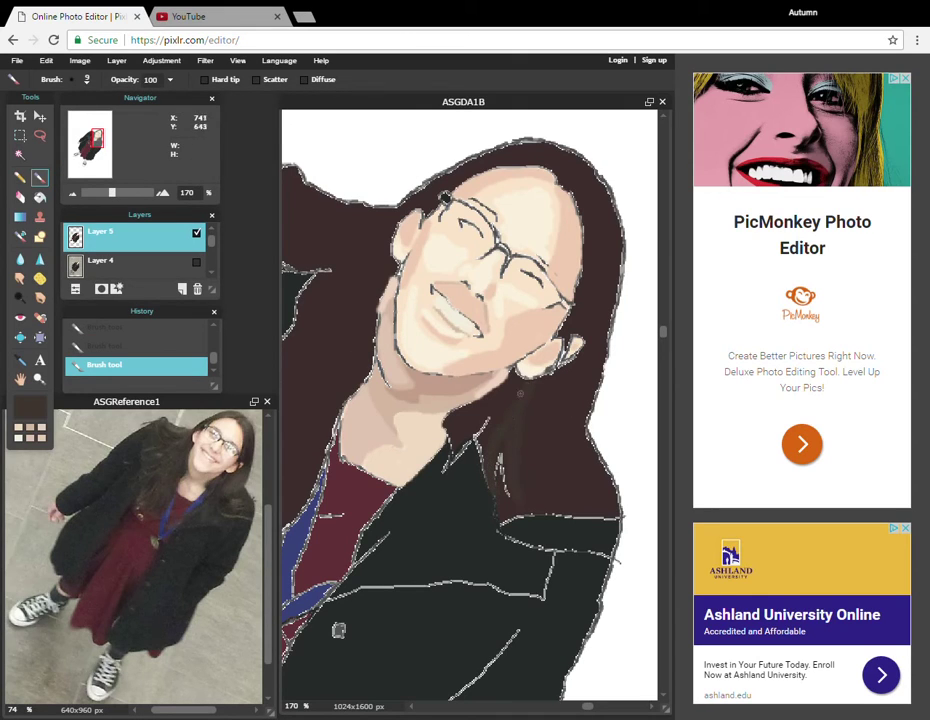
pyautogui.moveTo(491, 416)
pyautogui.mouseDown()
pyautogui.moveTo(459, 458)
pyautogui.moveTo(447, 431)
pyautogui.moveTo(473, 426)
pyautogui.mouseUp()
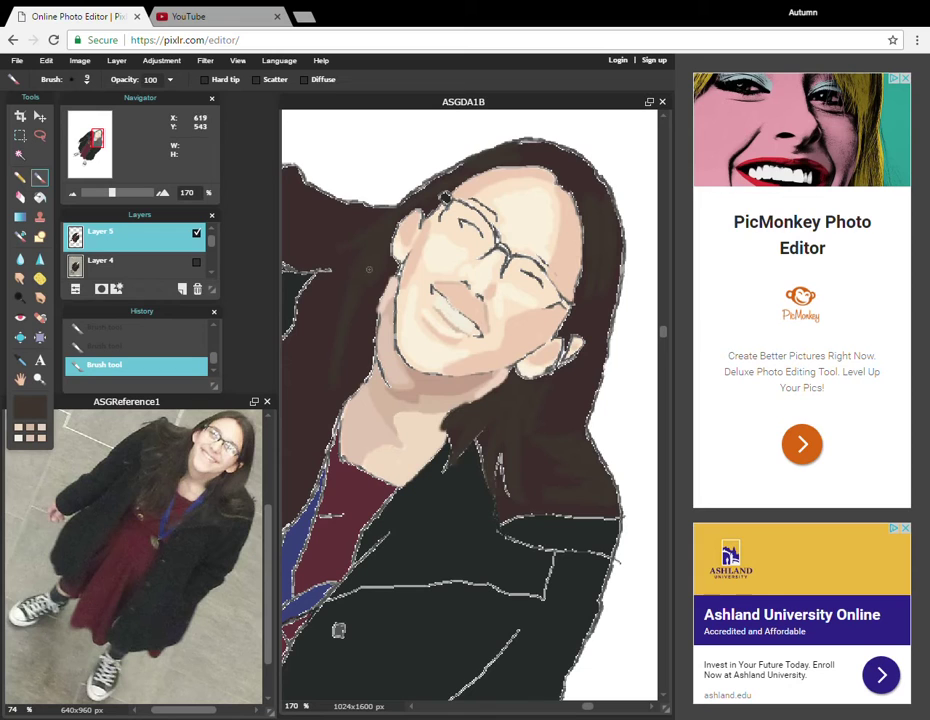
# Brush dark brown strands through the long hair falling over the shoulder and onto the dress
pyautogui.press('h')
pyautogui.scroll(3, 498, 250)
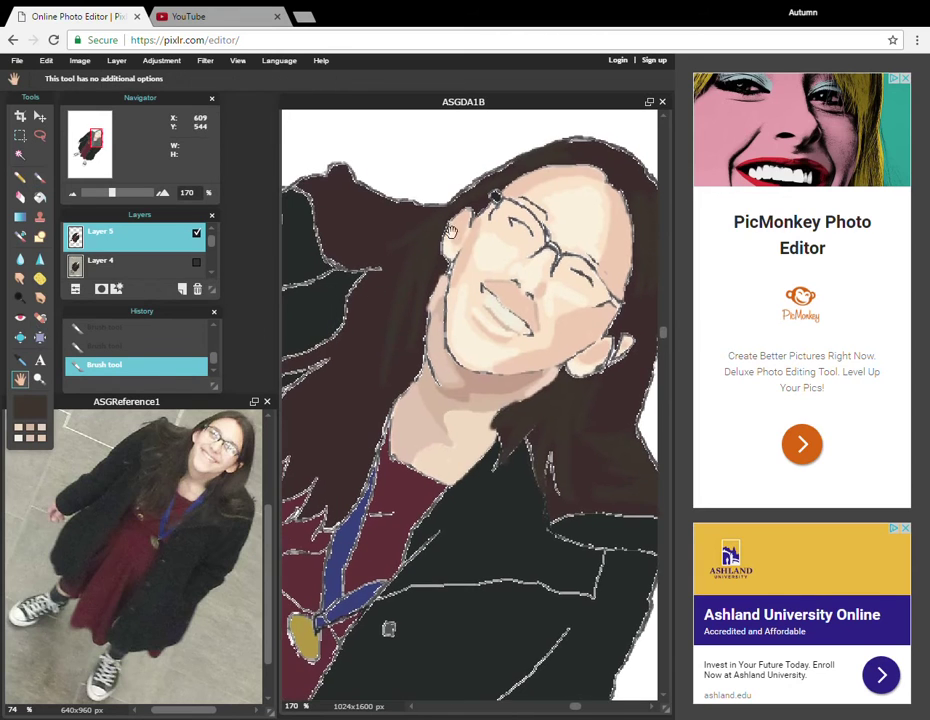
pyautogui.scroll(-4, 498, 250)
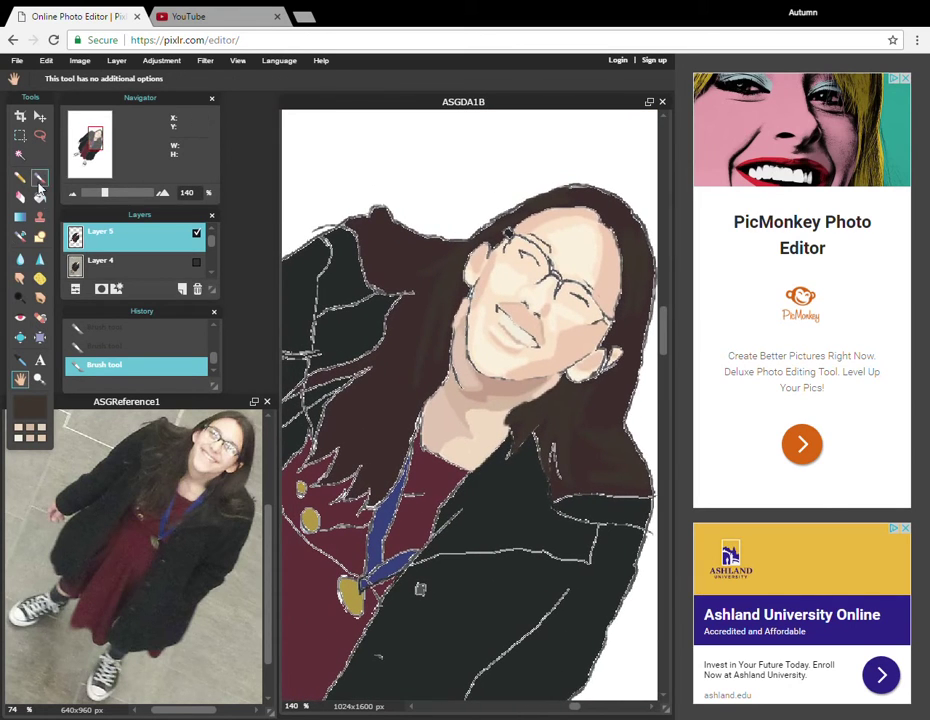
pyautogui.click(39, 177)
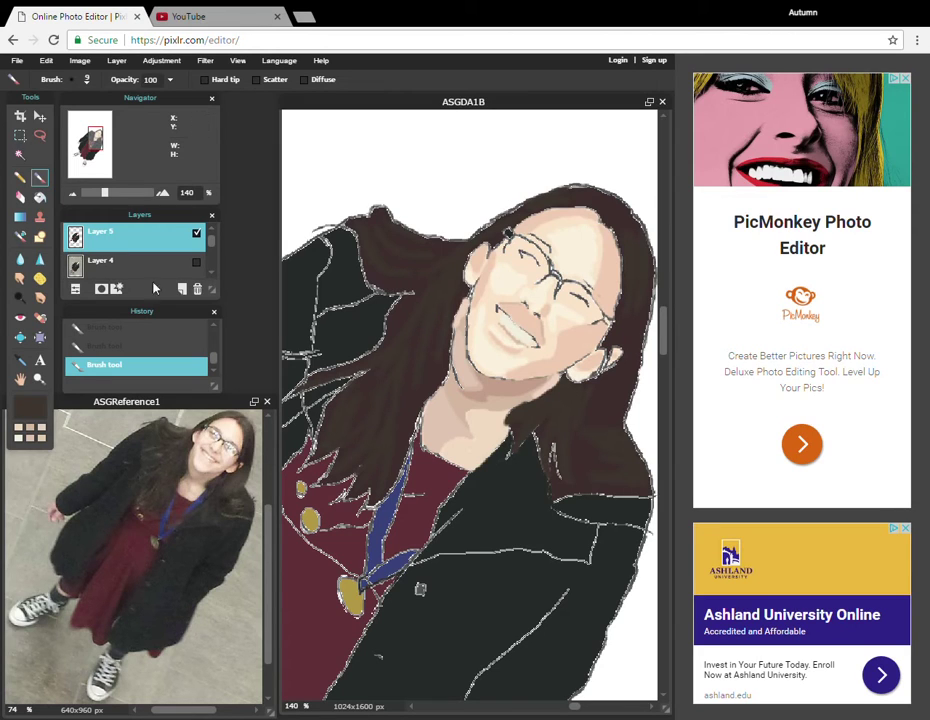
# Sample a lighter greyish brown from the hair in the reference photo and brush a highlight on the hair above the shoulder
pyautogui.click(20, 360)
pyautogui.click(177, 435)
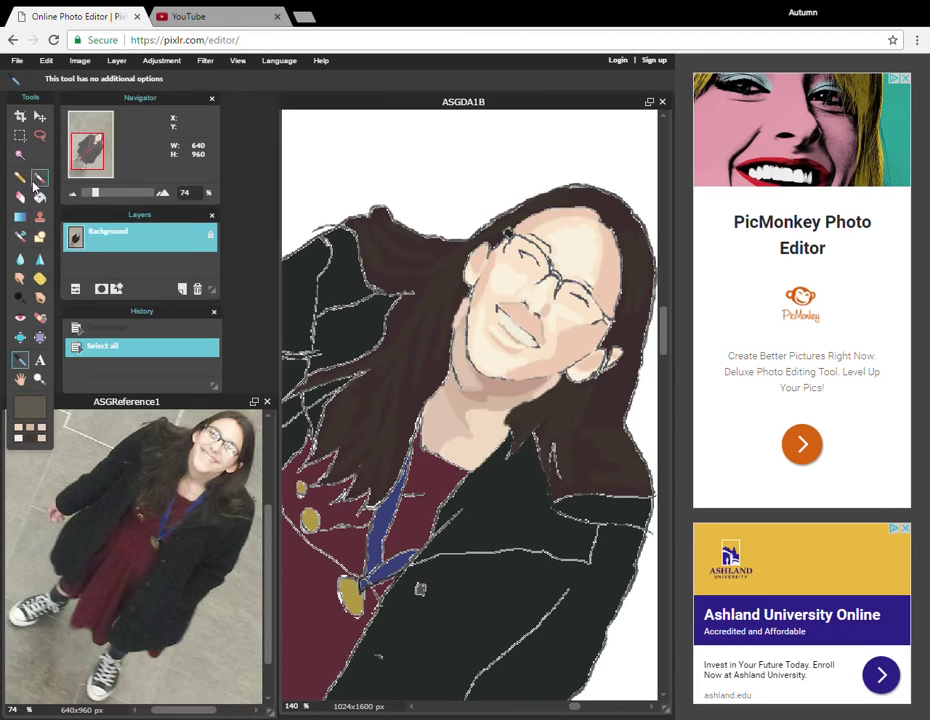
pyautogui.click(39, 177)
pyautogui.moveTo(393, 236); pyautogui.dragTo(434, 249)
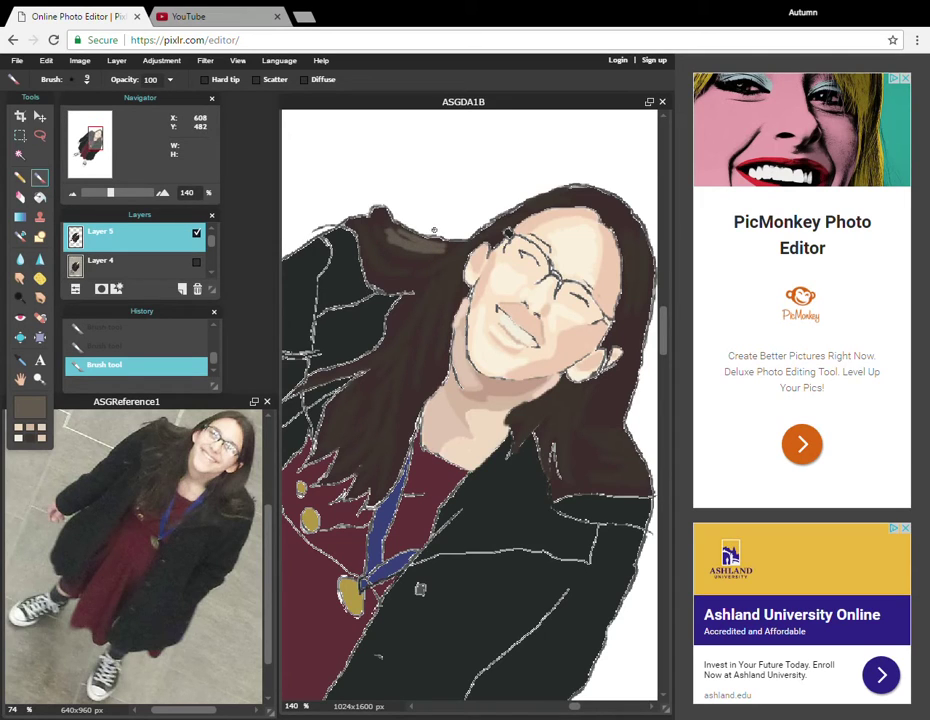
pyautogui.click(20, 360)
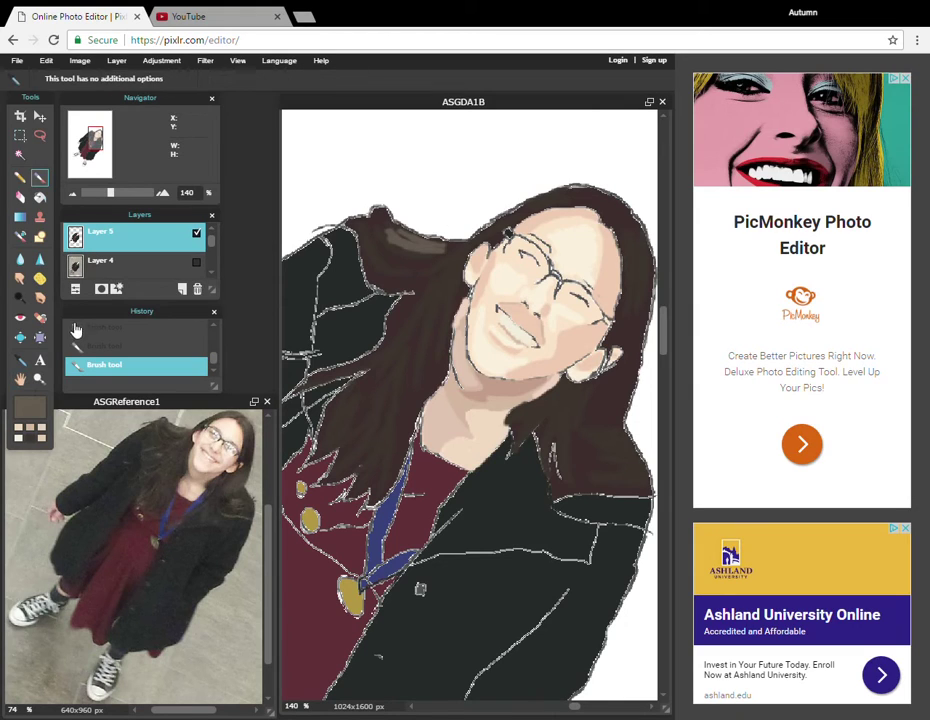
# Undo the last highlight strokes, choose a smaller brush, and brush finer greyish brown strands on the hair above the shoulder
pyautogui.click(92, 328)
pyautogui.hotkey('ctrl', 'z')
pyautogui.hotkey('ctrl', 'z')
pyautogui.moveTo(384, 227)
pyautogui.mouseDown()
pyautogui.moveTo(408, 246)
pyautogui.moveTo(428, 246)
pyautogui.moveTo(387, 226)
pyautogui.mouseUp()
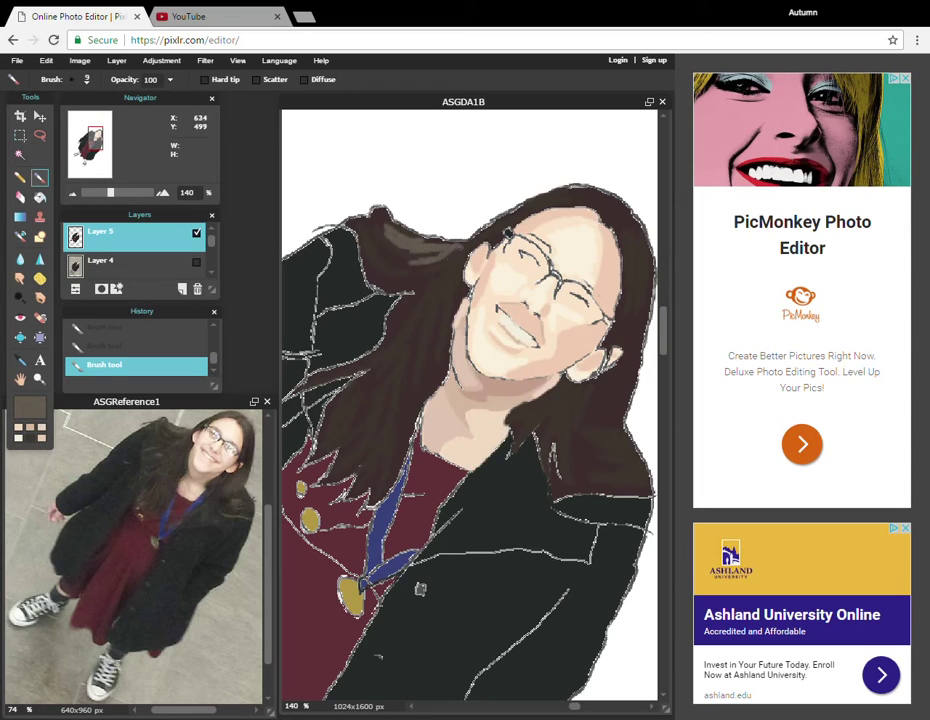
pyautogui.click(88, 80)
pyautogui.click(448, 224)
pyautogui.hotkey('ctrl', 'z')
pyautogui.click(375, 238)
pyautogui.moveTo(338, 224)
pyautogui.mouseDown()
pyautogui.moveTo(359, 257)
pyautogui.moveTo(413, 275)
pyautogui.mouseUp()
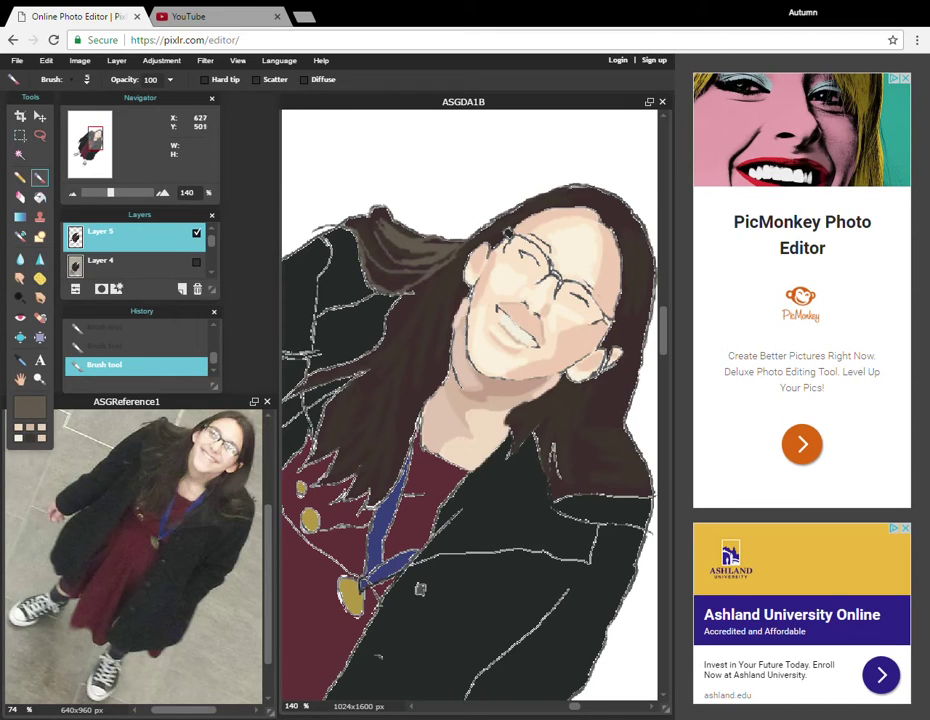
# Undo the last stroke and brush thin greyish brown highlight strands through the long hair and the hair beside the face
pyautogui.hotkey('ctrl', 'z')
pyautogui.moveTo(375, 374); pyautogui.dragTo(391, 335)
pyautogui.moveTo(356, 388)
pyautogui.mouseDown()
pyautogui.moveTo(312, 458)
pyautogui.moveTo(374, 382)
pyautogui.mouseUp()
pyautogui.moveTo(336, 478)
pyautogui.mouseDown()
pyautogui.moveTo(362, 440)
pyautogui.moveTo(356, 510)
pyautogui.moveTo(395, 439)
pyautogui.mouseUp()
pyautogui.moveTo(424, 323); pyautogui.dragTo(336, 536)
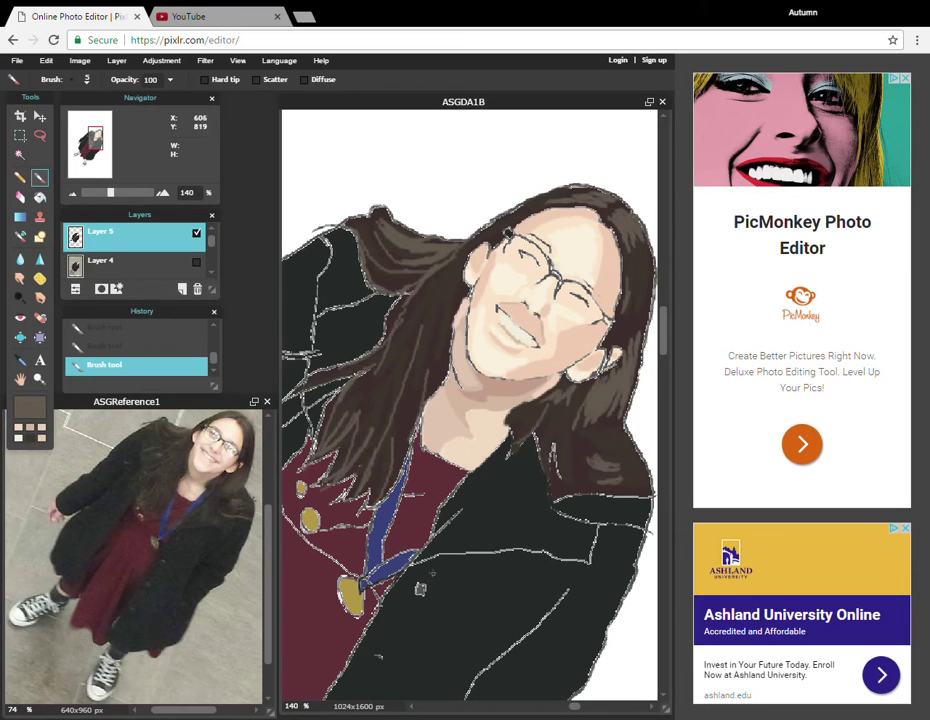
# Sample a dark red from the dress in the reference photo and brush over the white outlines of the bodice and waist
pyautogui.moveTo(111, 192); pyautogui.dragTo(97, 193)
pyautogui.click(20, 379)
pyautogui.moveTo(327, 275); pyautogui.dragTo(397, 192)
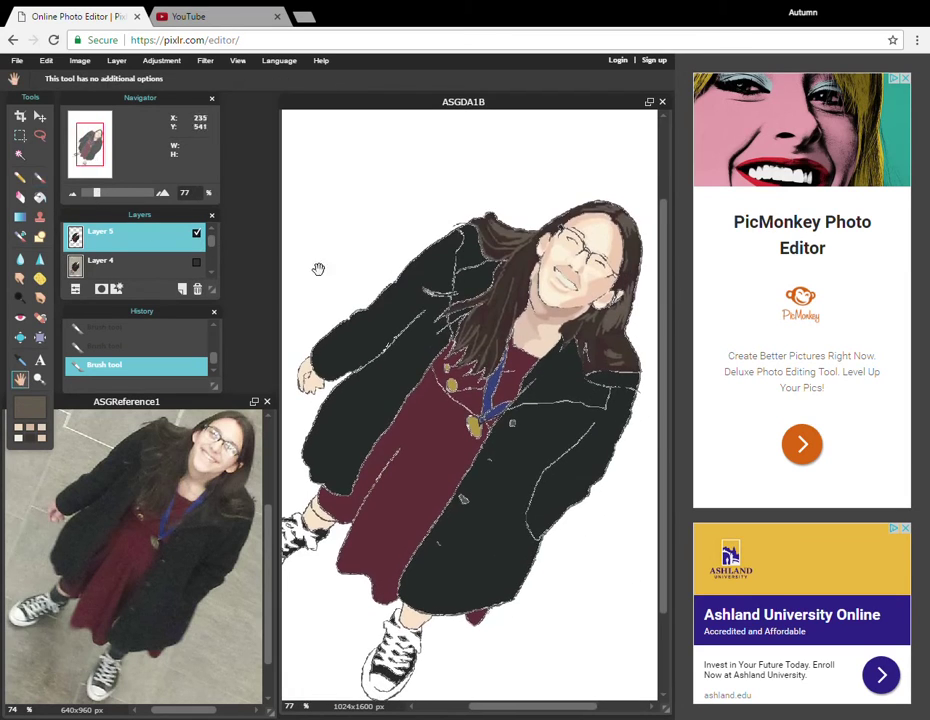
pyautogui.scroll(5, 340, 390)
pyautogui.scroll(-3, 341, 390)
pyautogui.moveTo(341, 389); pyautogui.dragTo(439, 285)
pyautogui.click(20, 360)
pyautogui.click(158, 517)
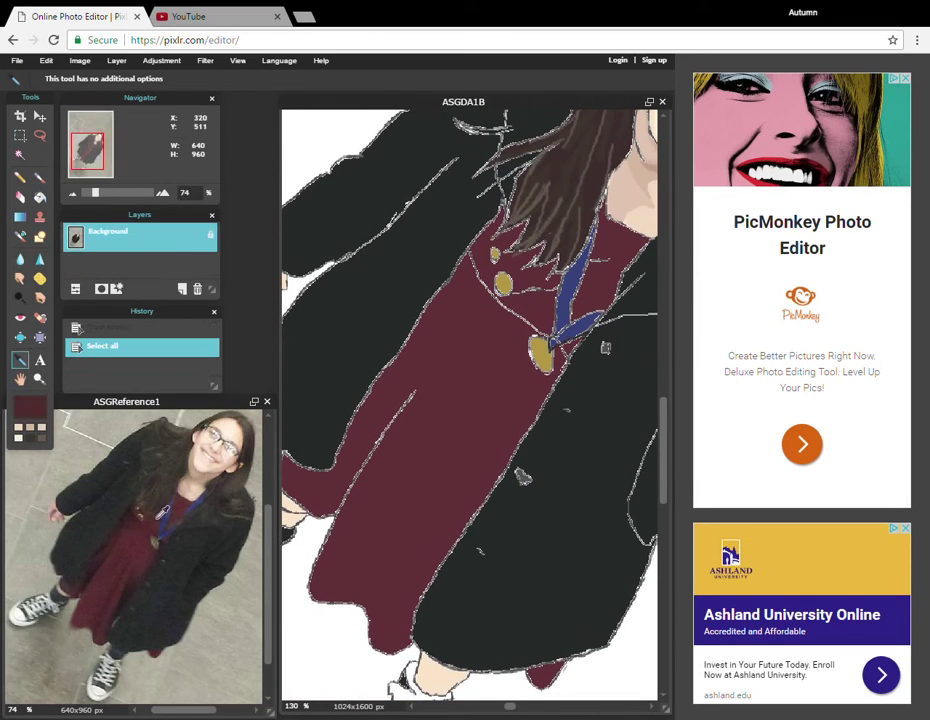
pyautogui.click(39, 177)
pyautogui.click(379, 218)
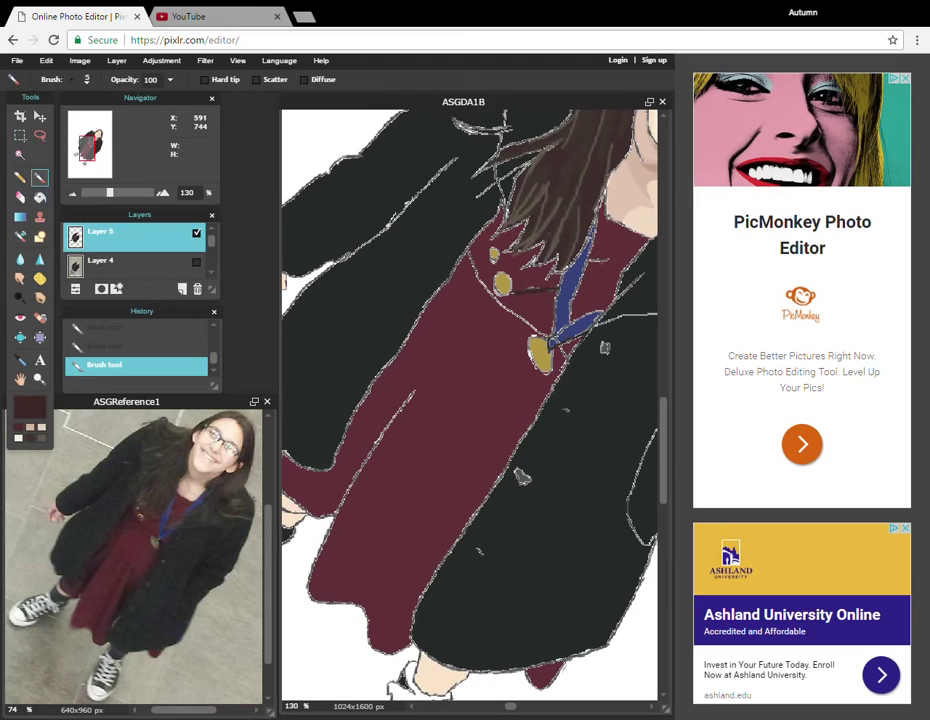
pyautogui.moveTo(468, 262); pyautogui.dragTo(558, 331)
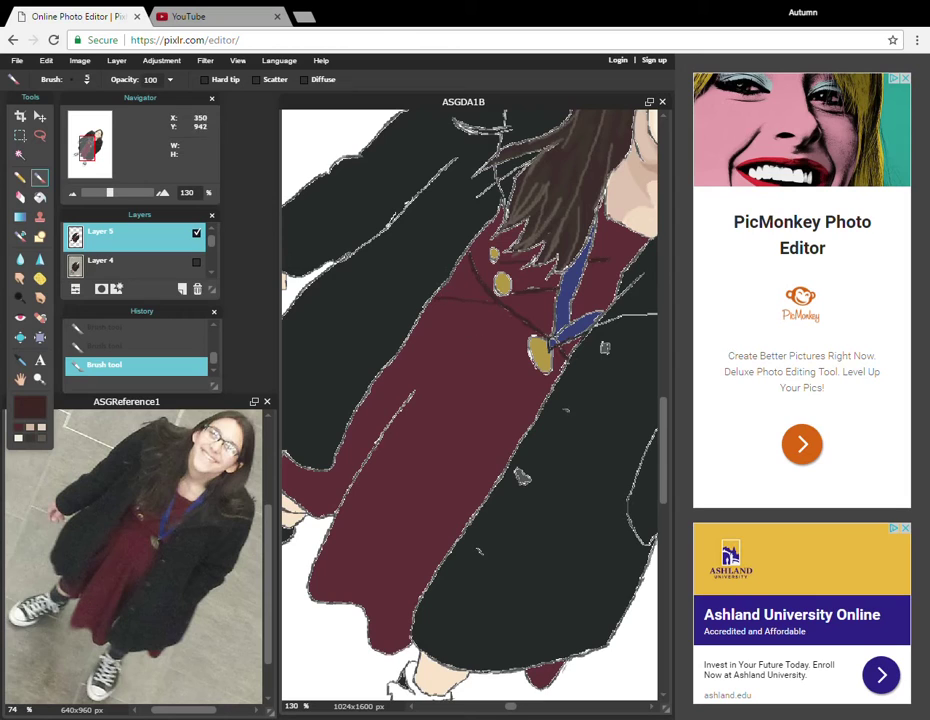
# Set the brush size to 9 and brush dark red shadows along the skirt folds and beside the coat edges
pyautogui.click(88, 80)
pyautogui.click(154, 113)
pyautogui.moveTo(338, 509); pyautogui.dragTo(420, 378)
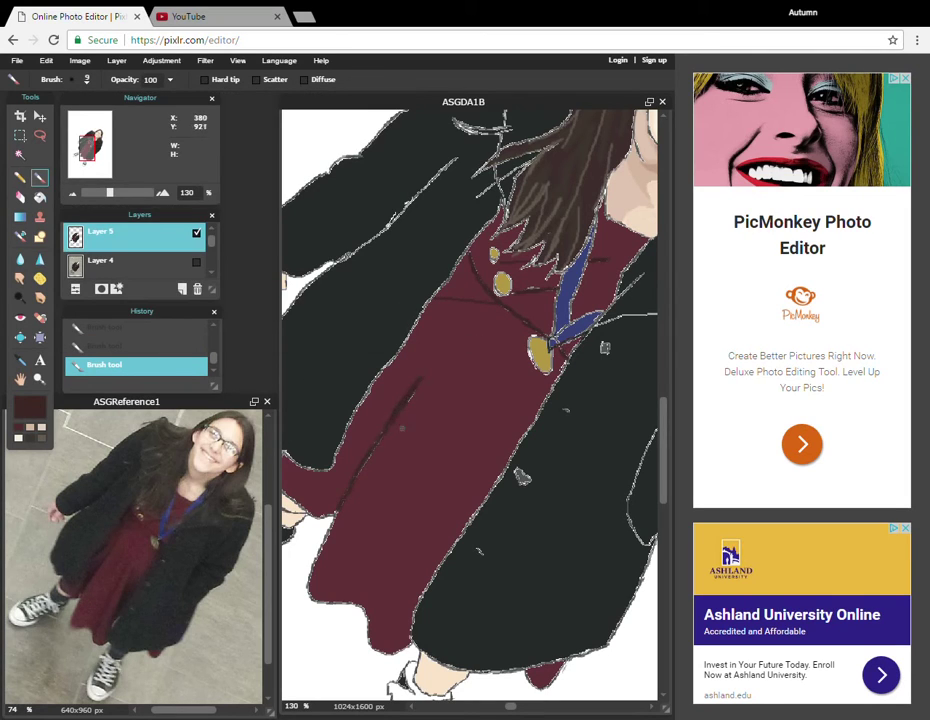
pyautogui.moveTo(386, 418)
pyautogui.mouseDown()
pyautogui.moveTo(346, 478)
pyautogui.moveTo(351, 466)
pyautogui.mouseUp()
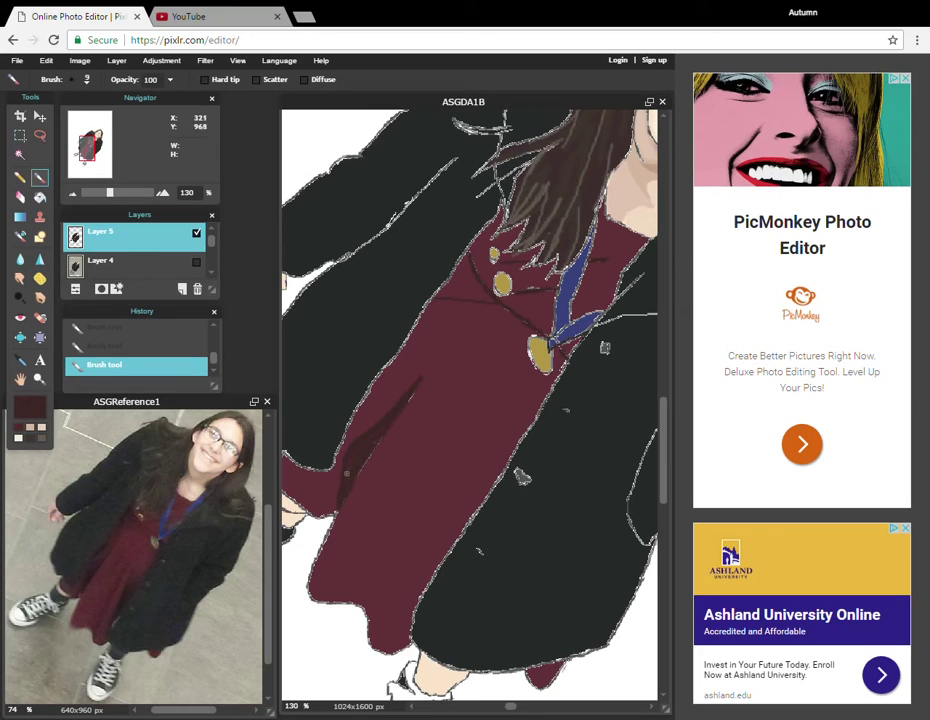
pyautogui.moveTo(402, 367)
pyautogui.mouseDown()
pyautogui.moveTo(365, 393)
pyautogui.moveTo(395, 370)
pyautogui.moveTo(368, 424)
pyautogui.mouseUp()
pyautogui.moveTo(311, 479); pyautogui.dragTo(352, 463)
pyautogui.hotkey('ctrl', 'z')
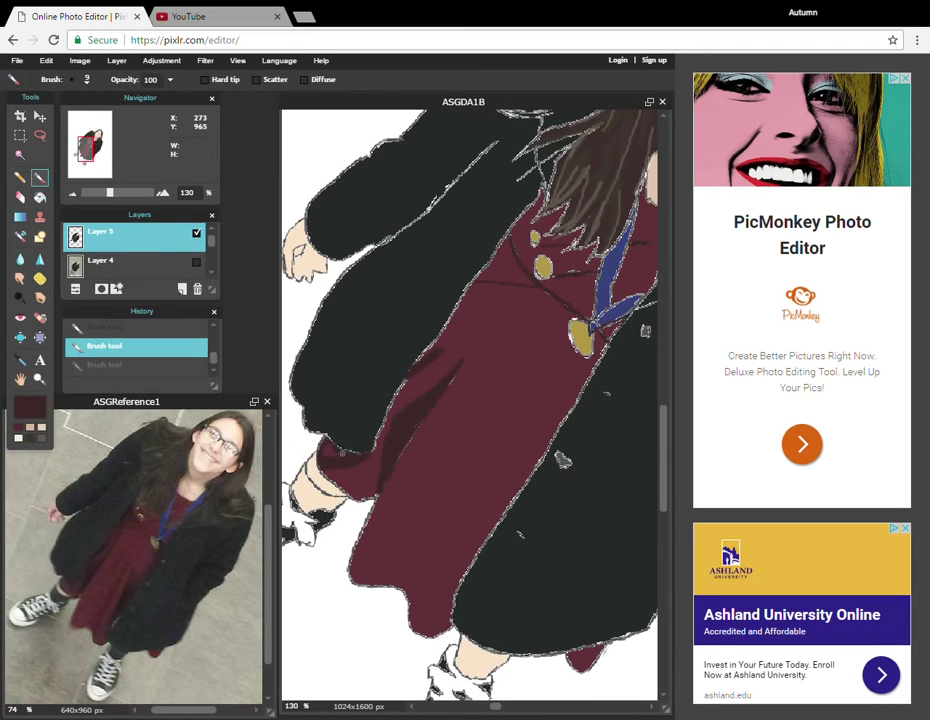
pyautogui.hotkey('ctrl', 'y')
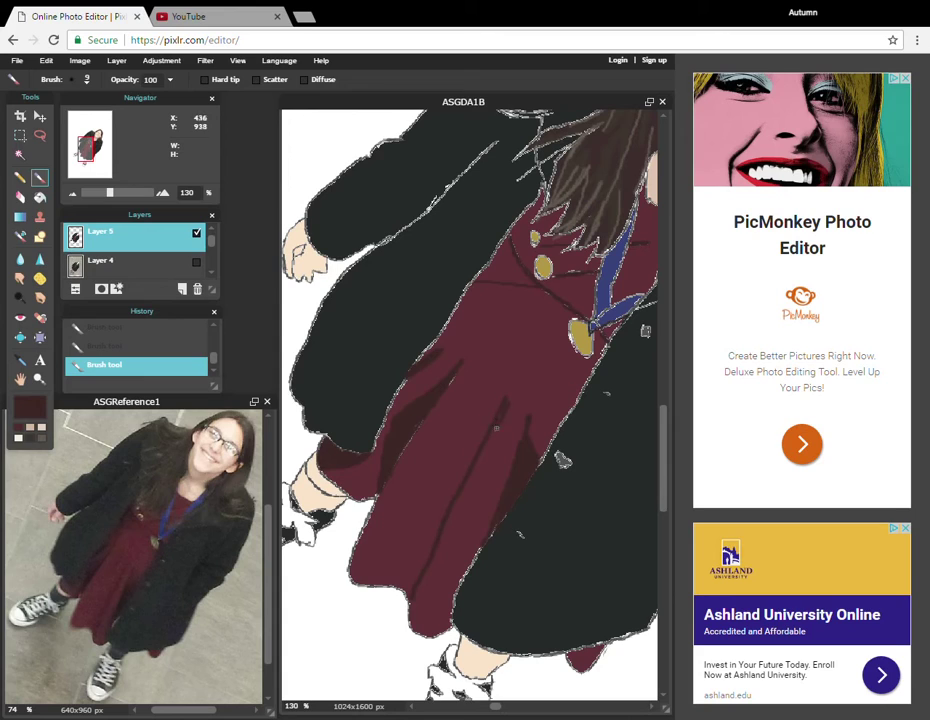
# Sample red tones from the drawing and brush mid-tone shading around the waist and between the skirt folds
pyautogui.click(20, 360)
pyautogui.click(450, 420)
pyautogui.click(40, 177)
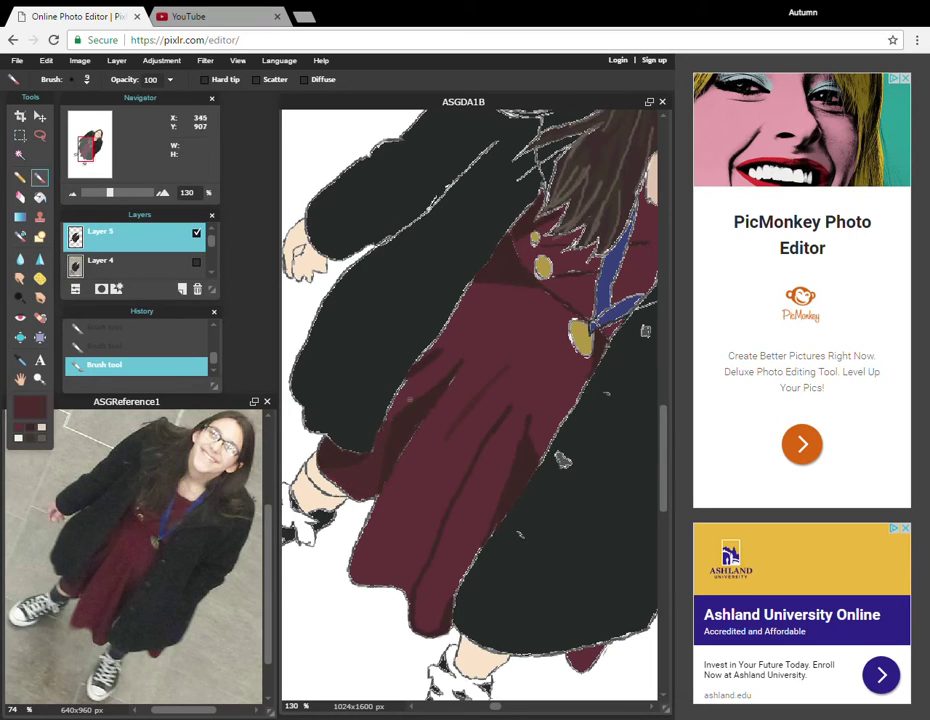
pyautogui.press('k')
pyautogui.click(464, 289)
pyautogui.press('b')
pyautogui.moveTo(407, 384); pyautogui.dragTo(390, 415)
pyautogui.moveTo(474, 291); pyautogui.dragTo(418, 361)
pyautogui.click(31, 427)
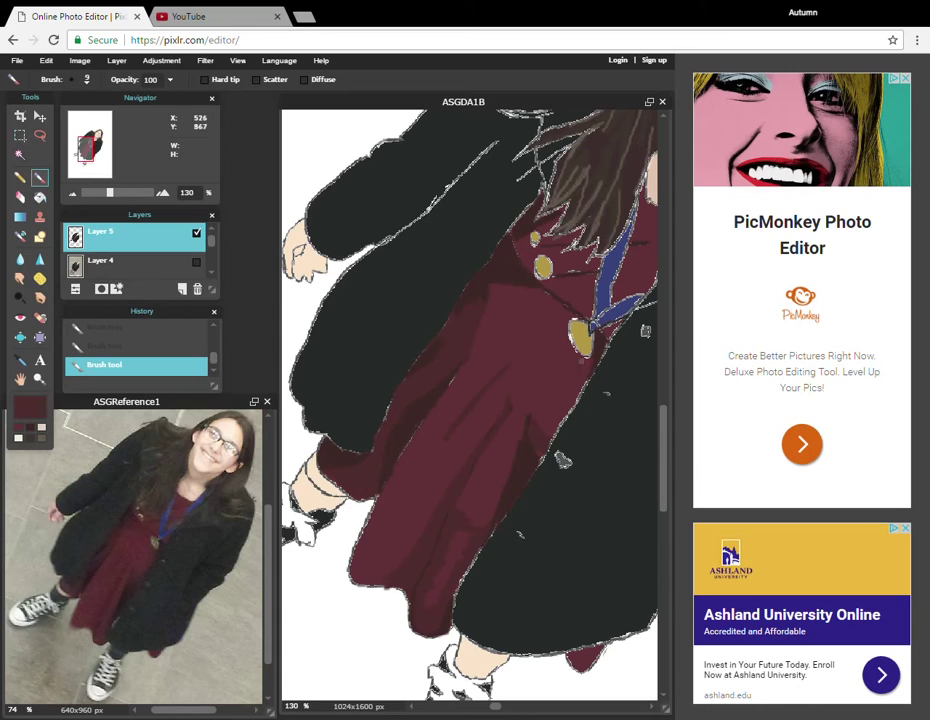
# Pick a lighter shade of the dress red in the colour selector and brush highlights along the skirt folds
pyautogui.click(29, 405)
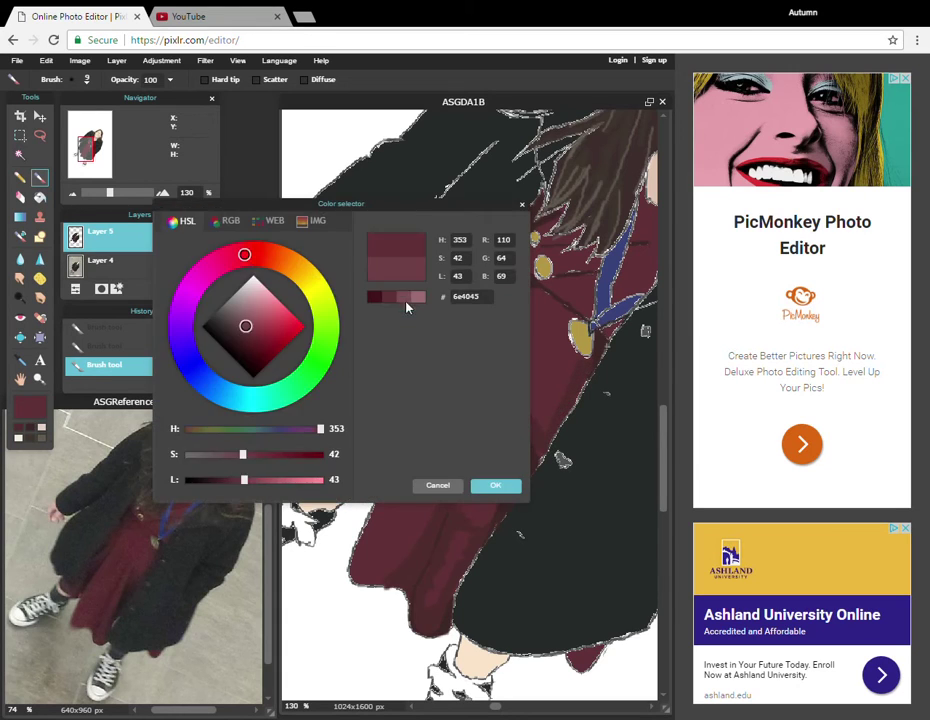
pyautogui.click(405, 298)
pyautogui.click(495, 485)
pyautogui.moveTo(471, 364)
pyautogui.mouseDown()
pyautogui.moveTo(407, 450)
pyautogui.moveTo(390, 491)
pyautogui.mouseUp()
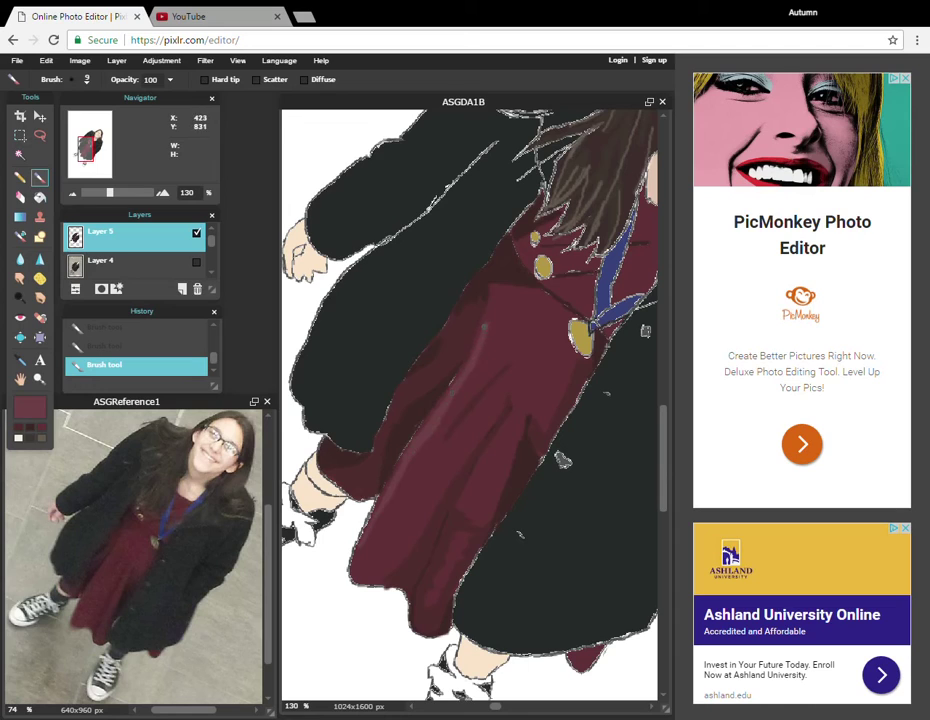
pyautogui.moveTo(479, 416); pyautogui.dragTo(466, 434)
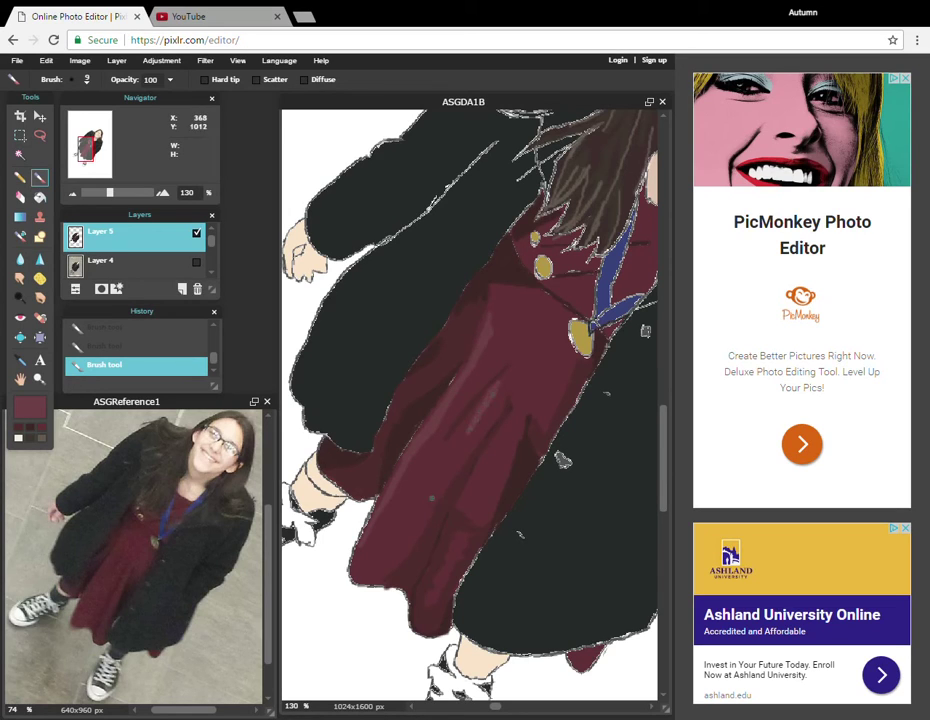
pyautogui.moveTo(423, 465); pyautogui.dragTo(452, 469)
pyautogui.moveTo(538, 419)
pyautogui.mouseDown()
pyautogui.moveTo(553, 374)
pyautogui.moveTo(519, 424)
pyautogui.moveTo(537, 374)
pyautogui.moveTo(490, 406)
pyautogui.mouseUp()
pyautogui.moveTo(483, 362)
pyautogui.mouseDown()
pyautogui.moveTo(497, 333)
pyautogui.moveTo(491, 396)
pyautogui.mouseUp()
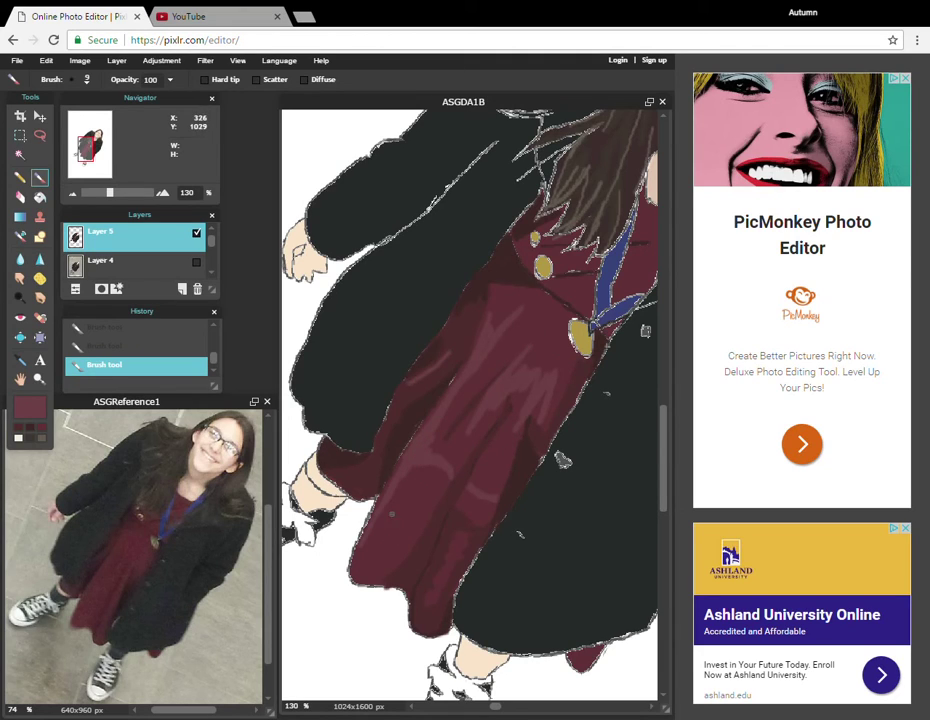
# Clean up the skirt hem with the Eraser and brush lighter red highlights onto the bodice and upper skirt
pyautogui.click(20, 197)
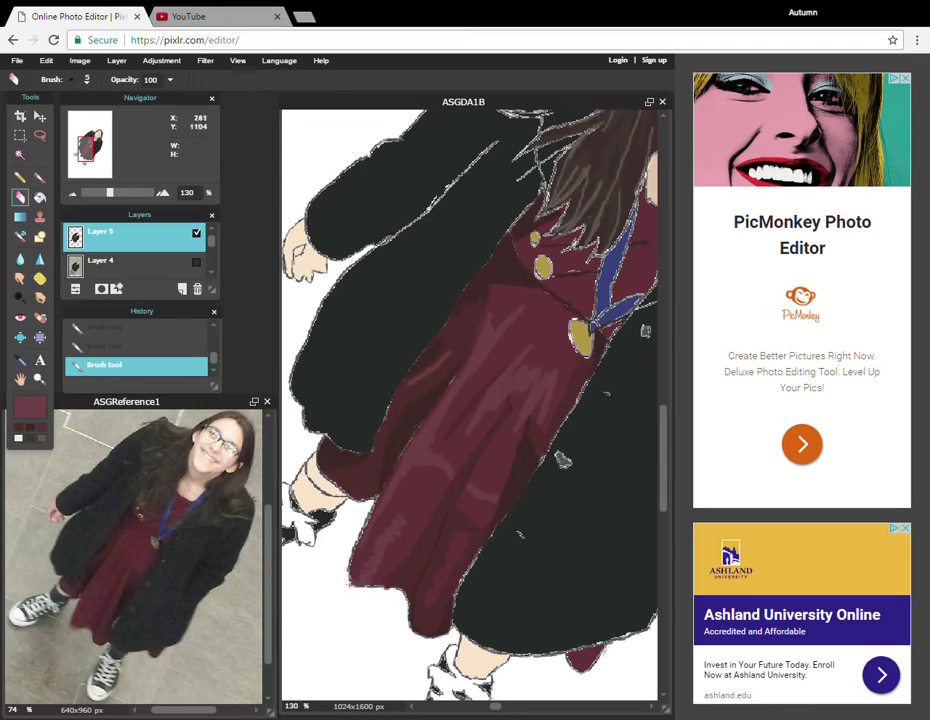
pyautogui.click(40, 177)
pyautogui.click(577, 286)
pyautogui.moveTo(636, 250); pyautogui.dragTo(650, 254)
pyautogui.click(20, 379)
pyautogui.moveTo(498, 393); pyautogui.dragTo(363, 430)
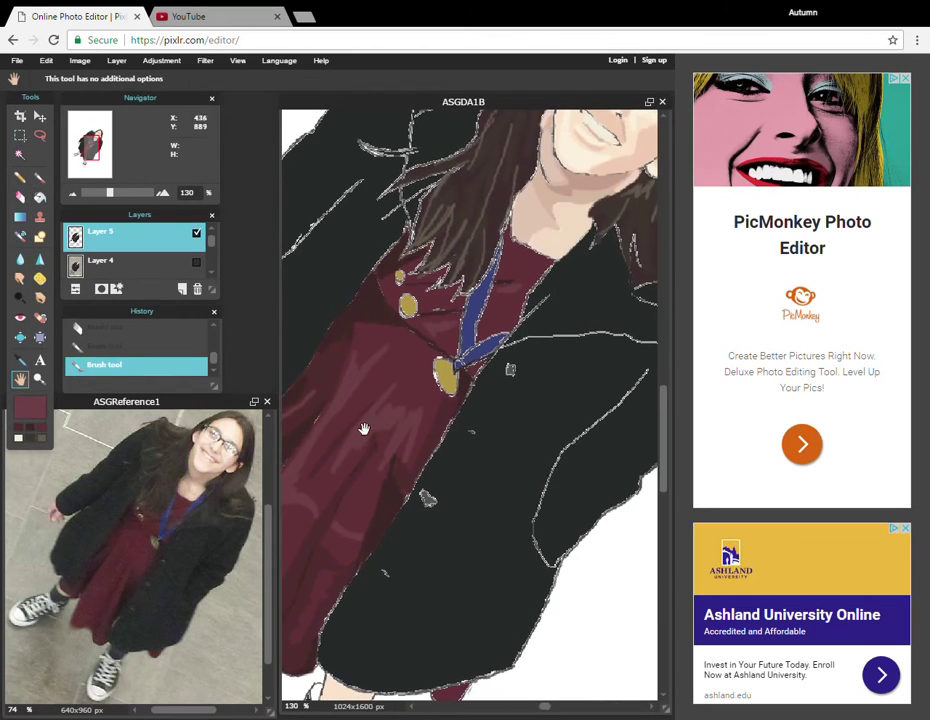
pyautogui.click(40, 177)
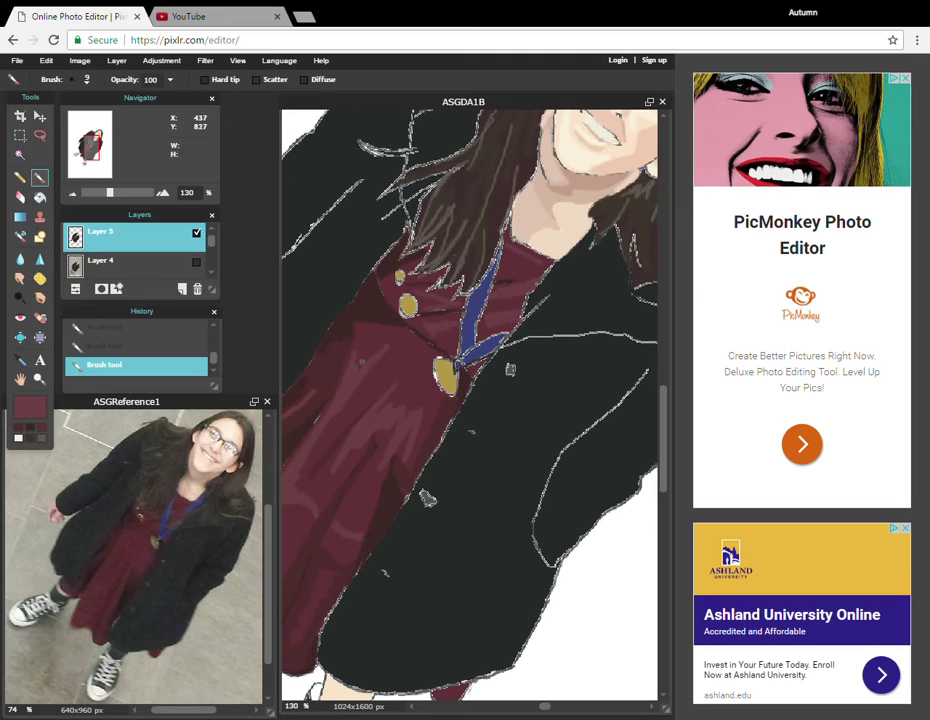
pyautogui.moveTo(354, 344); pyautogui.dragTo(411, 342)
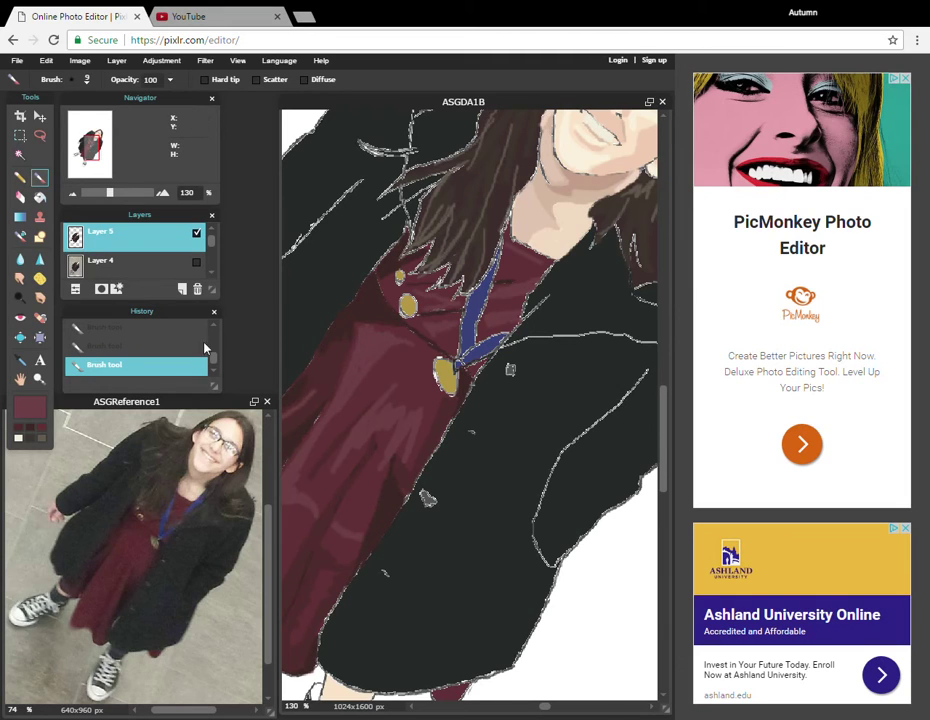
# Sample near-black from the coat in the reference photo, undo the trial stroke, and brush shadows on the coat's chest
pyautogui.click(97, 192)
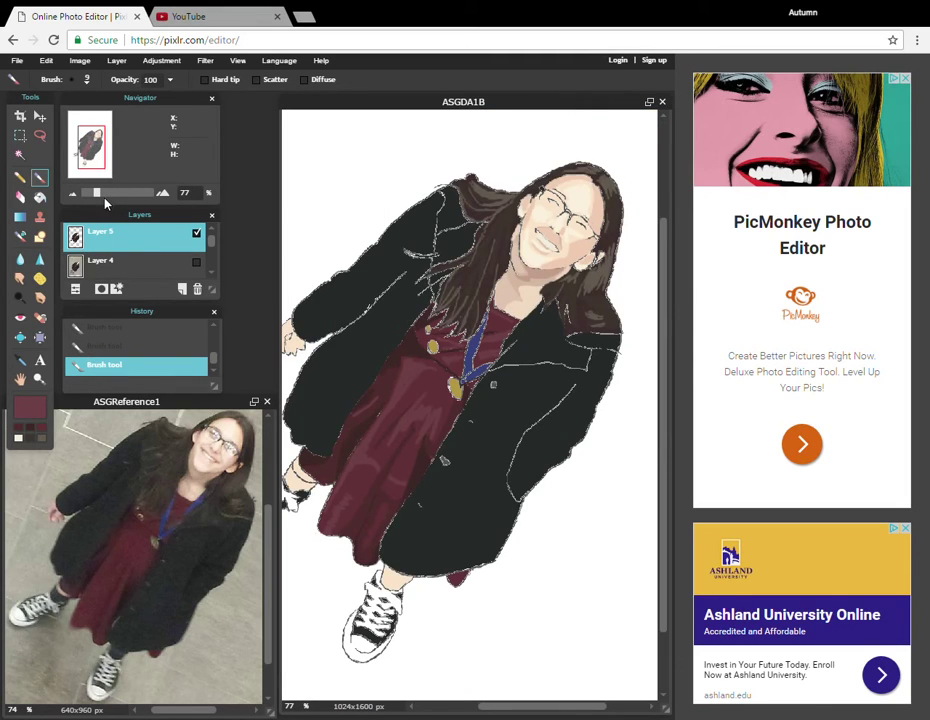
pyautogui.press('i')
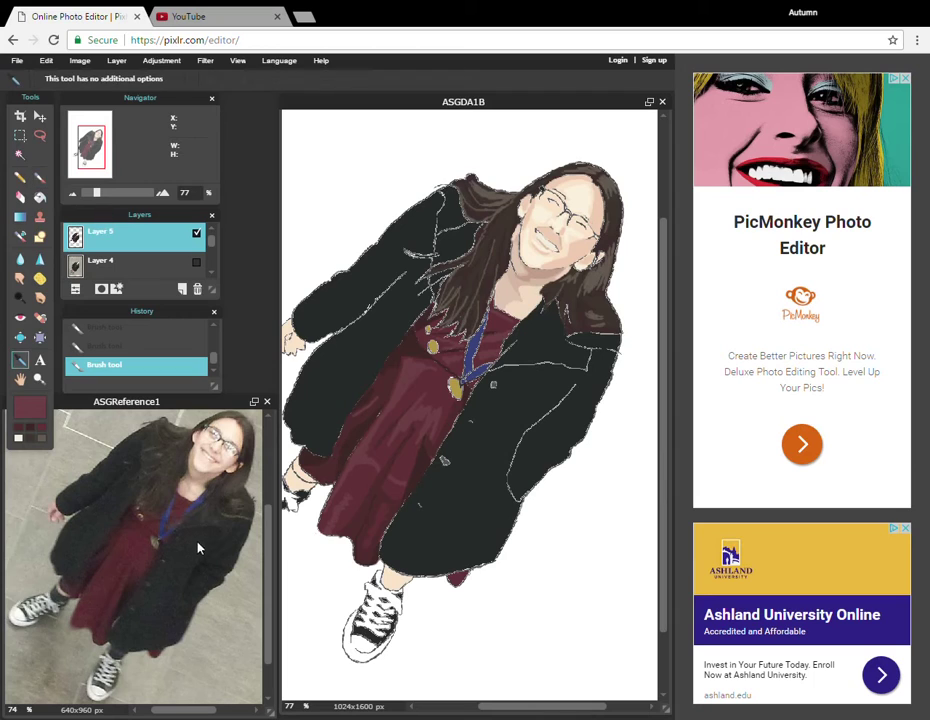
pyautogui.click(207, 553)
pyautogui.press('b')
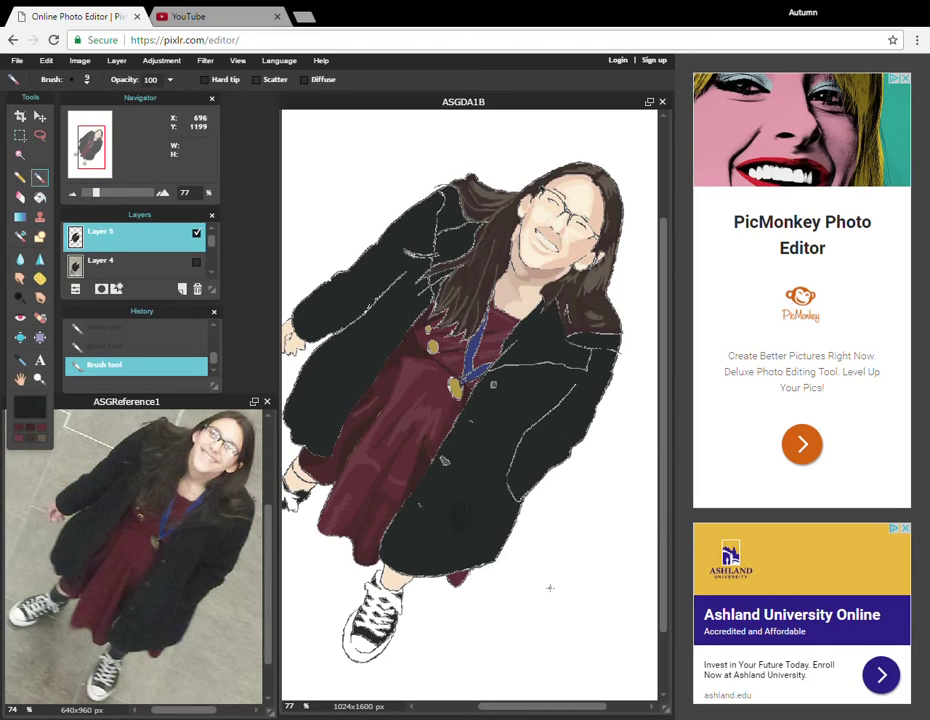
pyautogui.hotkey('ctrl', 'z')
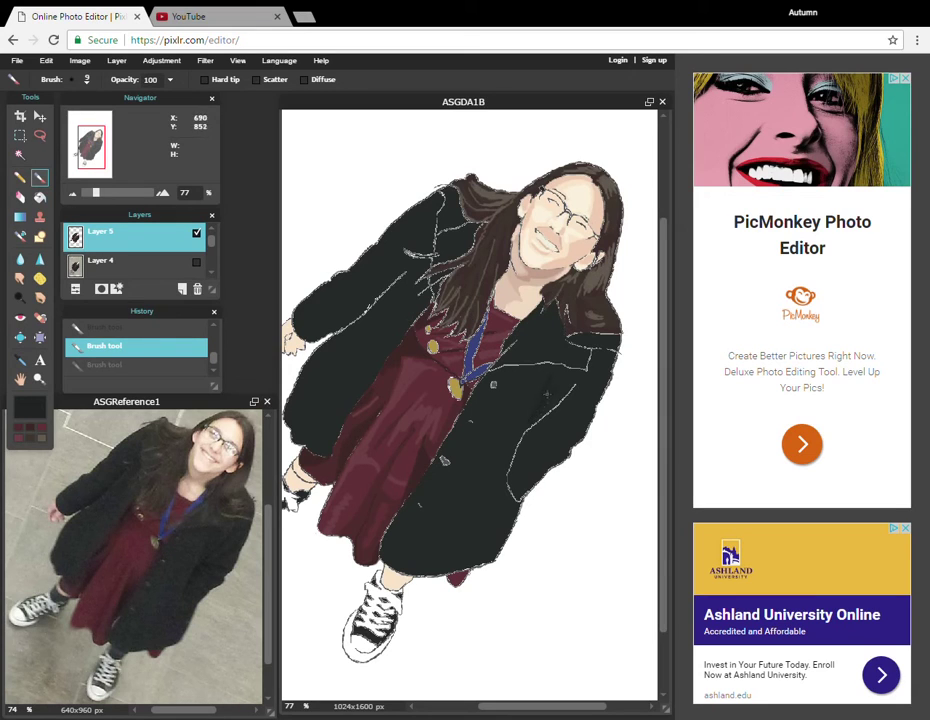
pyautogui.hotkey('ctrl', 'y')
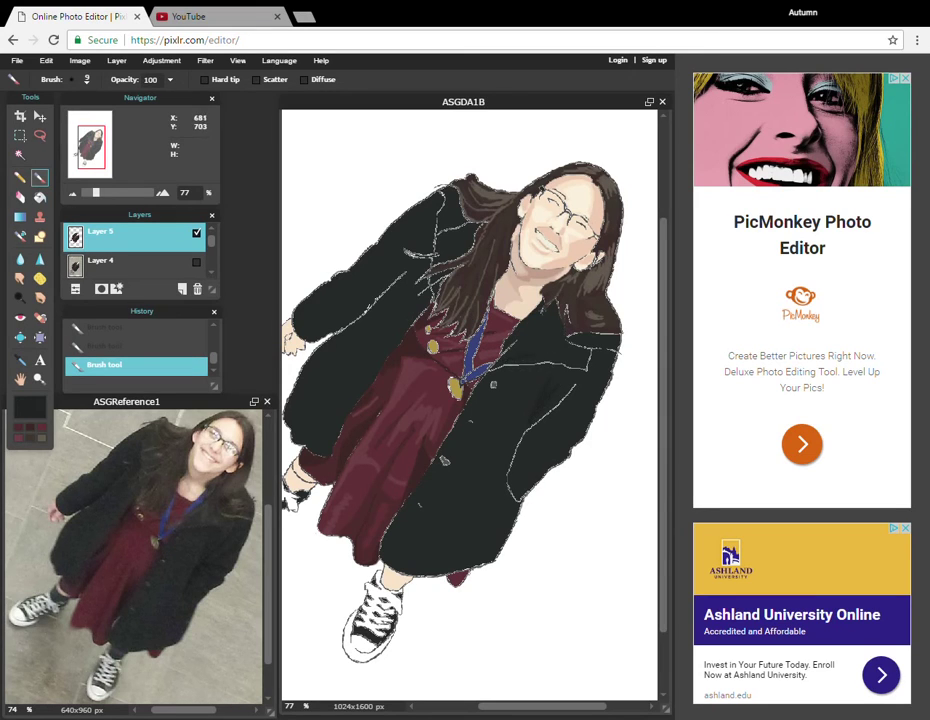
# Brush near-black fold shadows on the coat's collar area and on the sleeve beside the white background
pyautogui.click(104, 193)
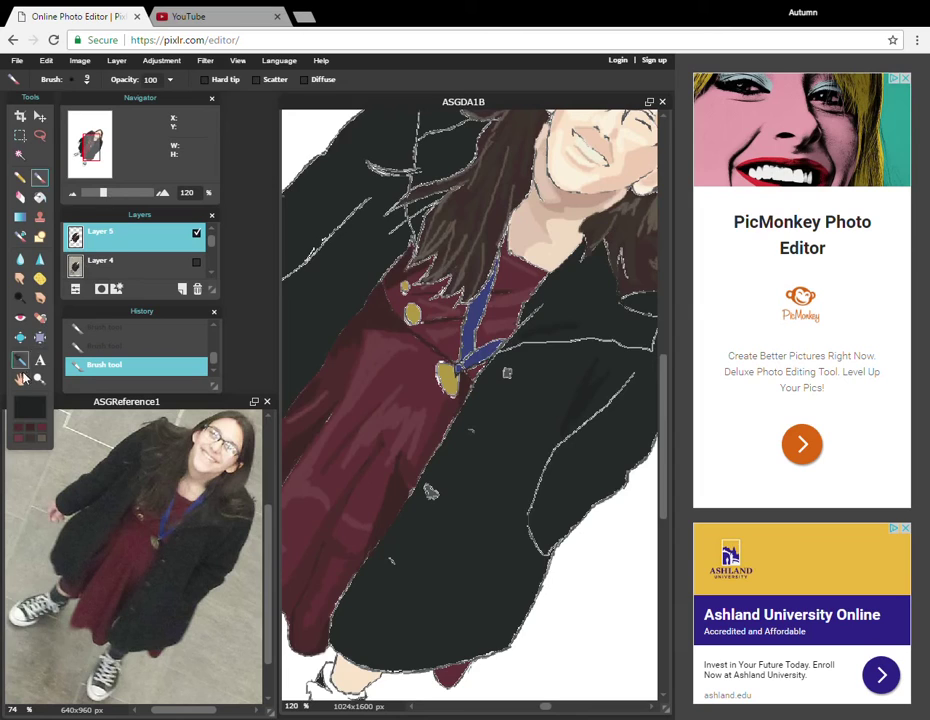
pyautogui.click(21, 378)
pyautogui.moveTo(490, 330); pyautogui.dragTo(328, 367)
pyautogui.click(40, 178)
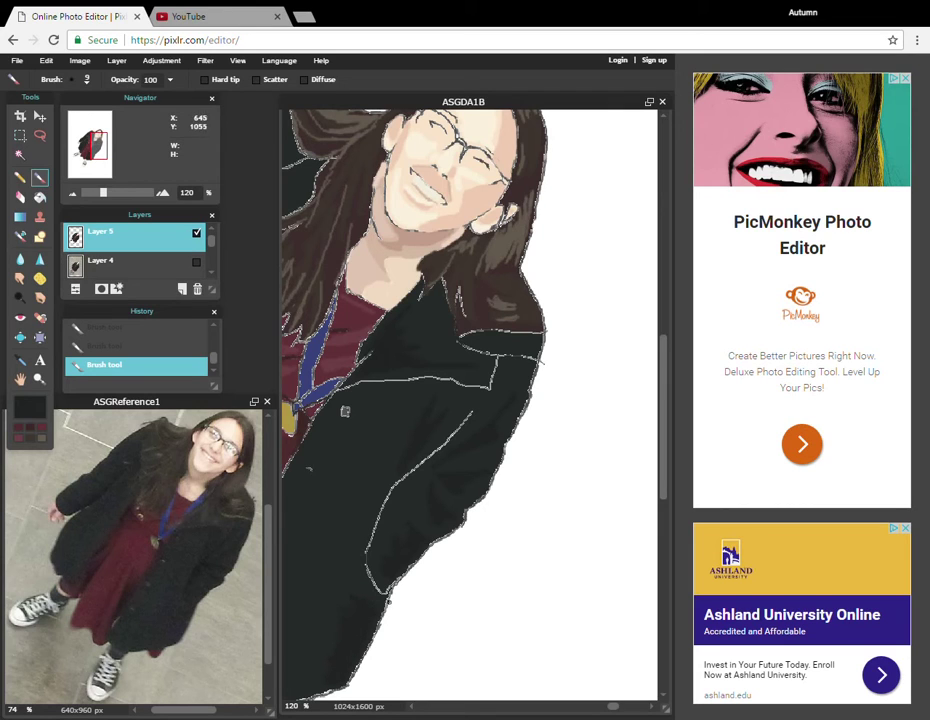
# Brush near-black fold shadows across the lower coat, along its front edge, and over the white lapel outline
pyautogui.click(21, 379)
pyautogui.moveTo(330, 465)
pyautogui.mouseDown()
pyautogui.moveTo(428, 424)
pyautogui.moveTo(456, 379)
pyautogui.mouseUp()
pyautogui.click(39, 177)
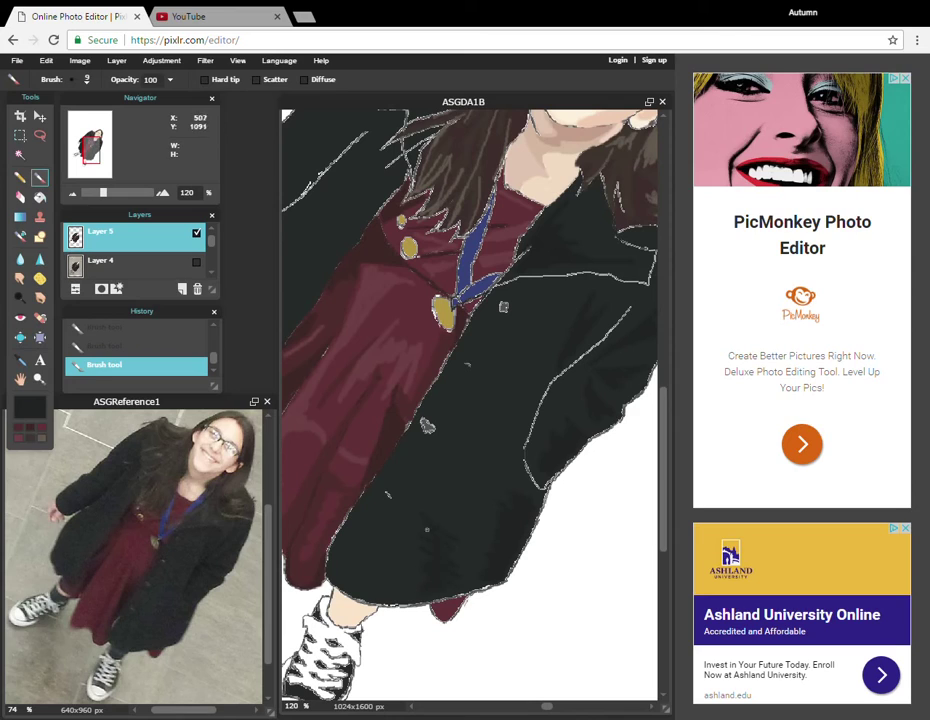
pyautogui.hotkey('ctrl', 'z')
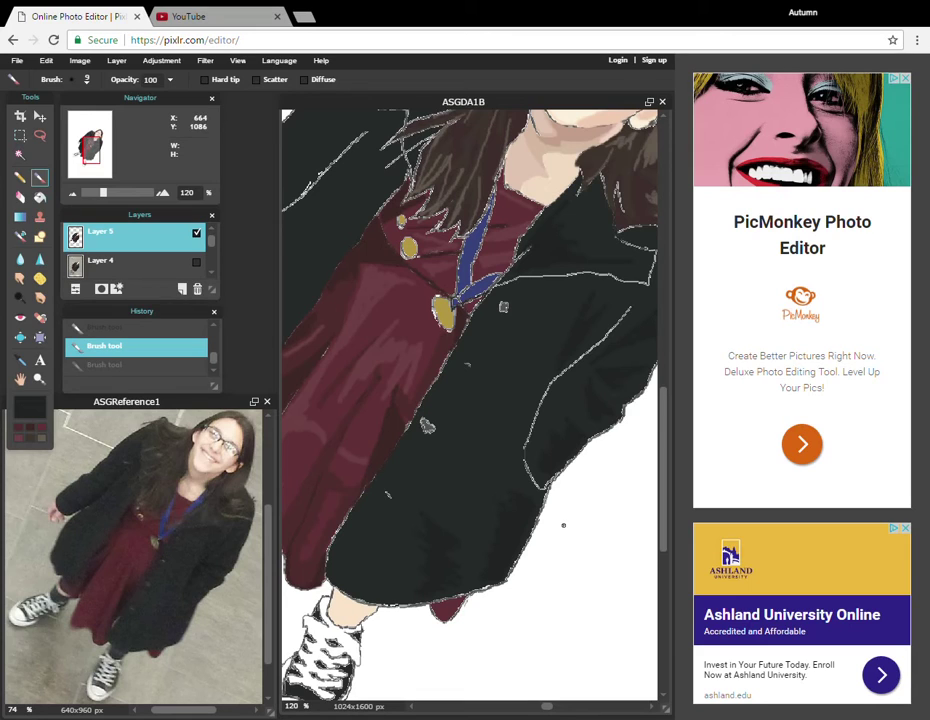
pyautogui.hotkey('ctrl', 'y')
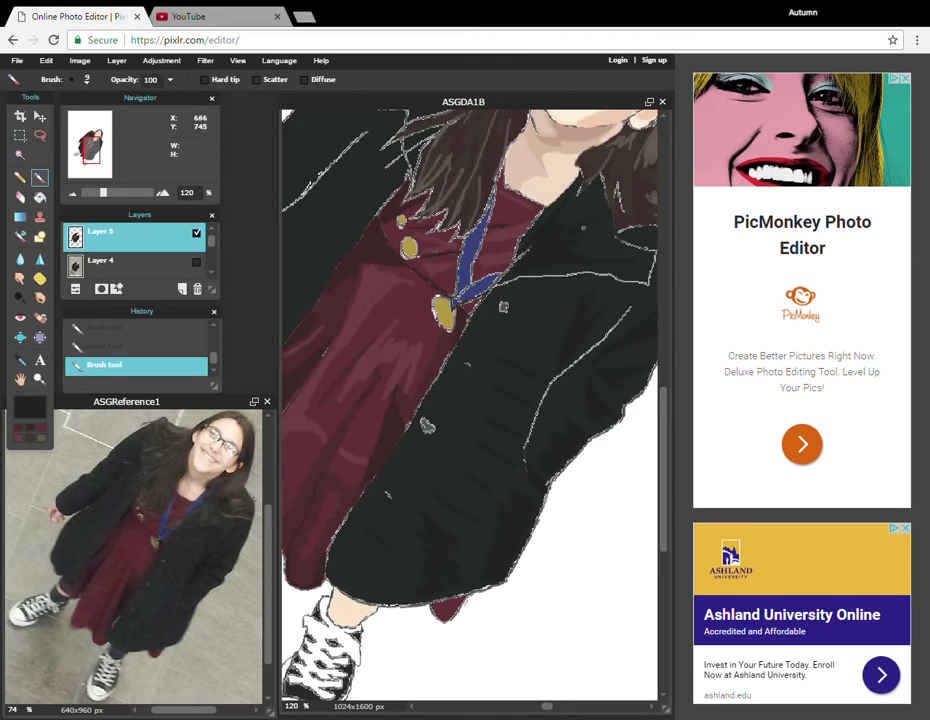
pyautogui.moveTo(490, 291); pyautogui.dragTo(389, 459)
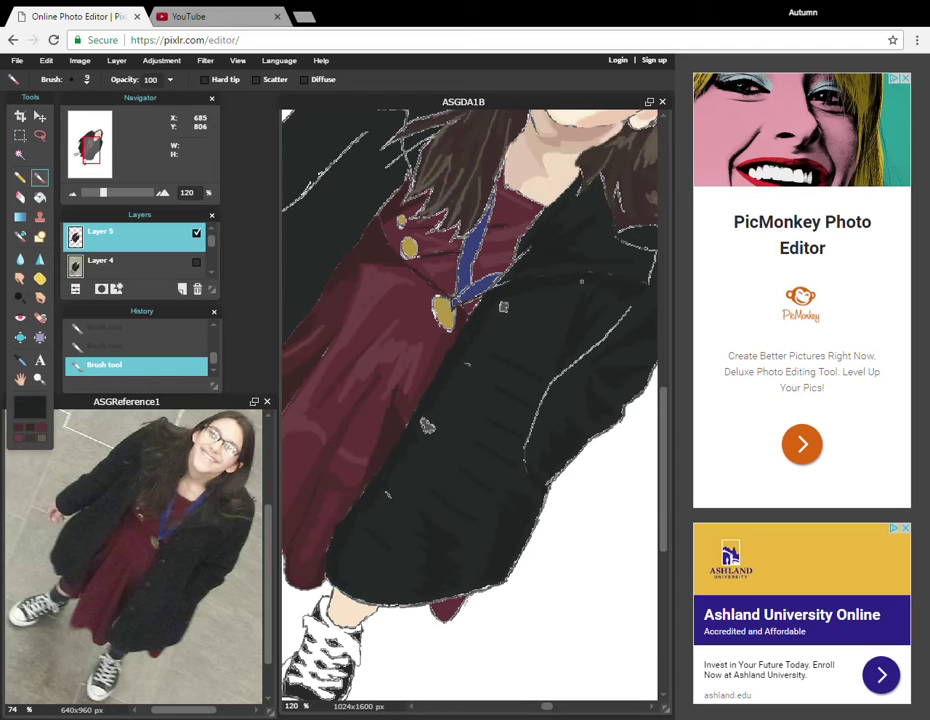
# Brush dark-grey highlight strokes along the coat's collar and lapel edge beside the neck
pyautogui.click(20, 379)
pyautogui.moveTo(336, 242)
pyautogui.mouseDown()
pyautogui.moveTo(352, 298)
pyautogui.moveTo(276, 380)
pyautogui.mouseUp()
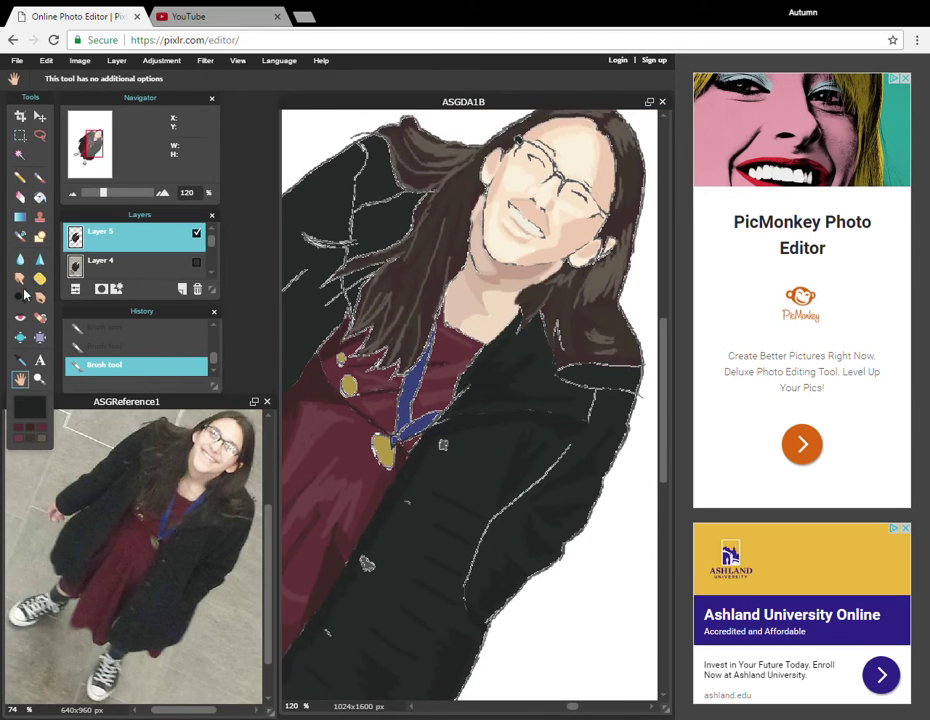
pyautogui.click(40, 177)
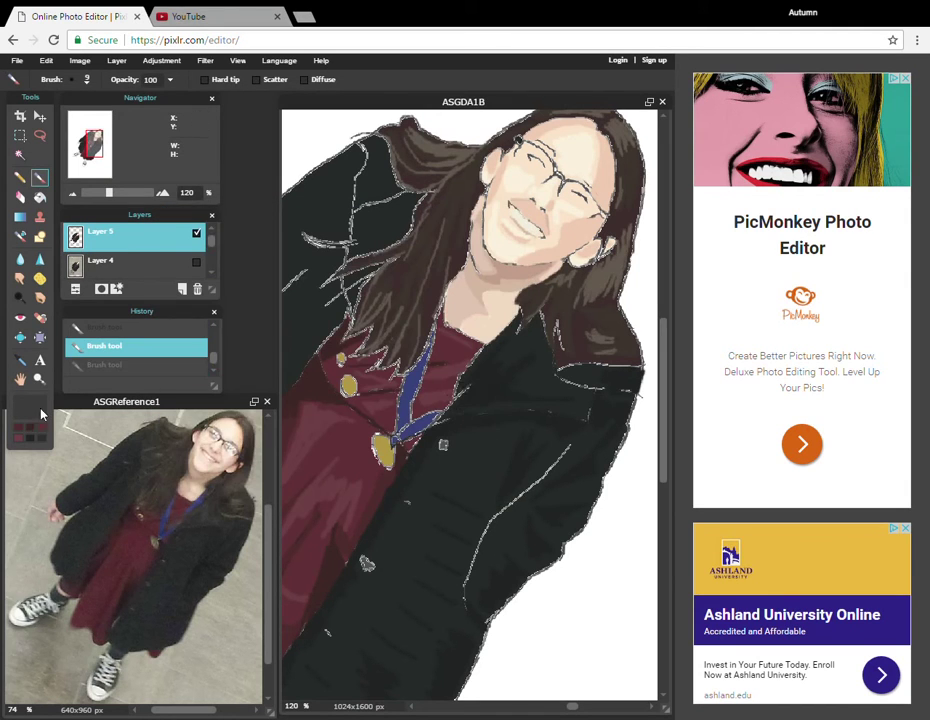
pyautogui.hotkey('ctrl', 'z')
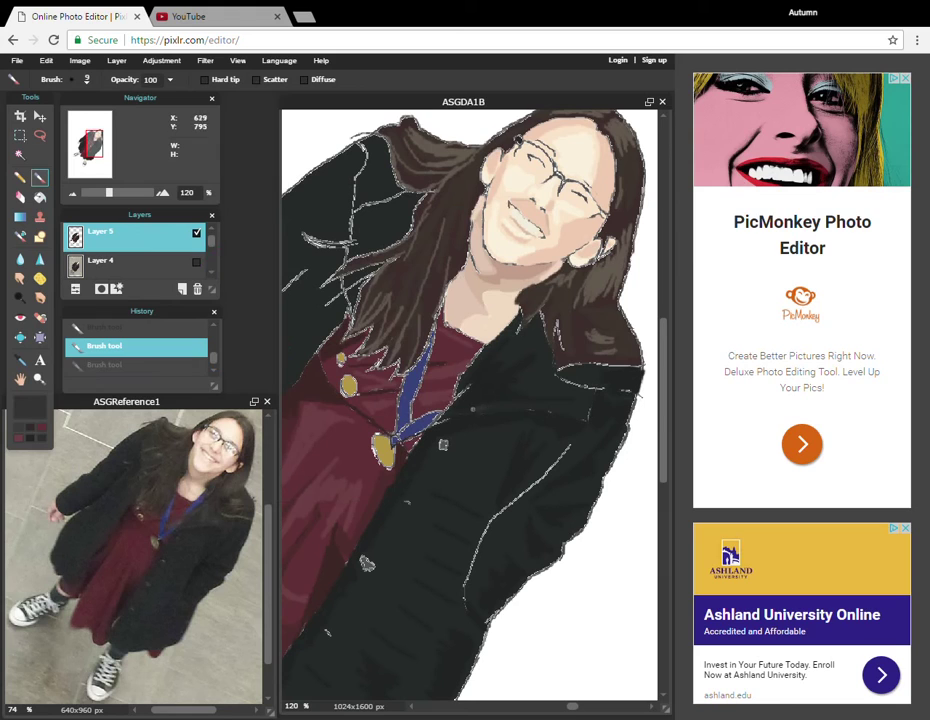
pyautogui.hotkey('ctrl', 'y')
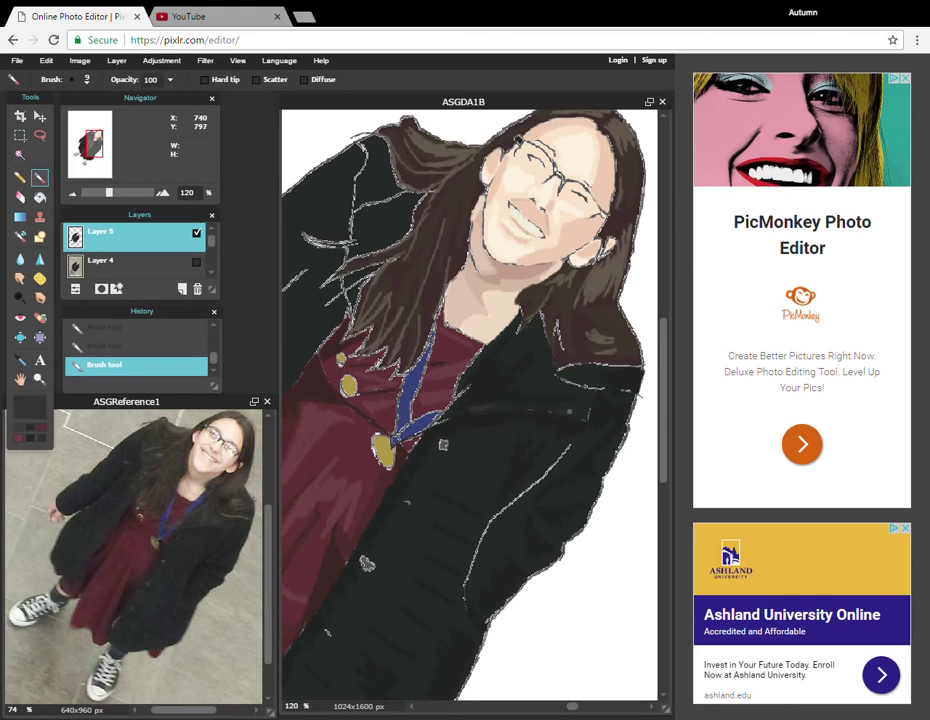
pyautogui.hotkey('ctrl', 'z')
pyautogui.hotkey('ctrl', '+')
pyautogui.press('space')
pyautogui.moveTo(452, 409); pyautogui.dragTo(339, 365)
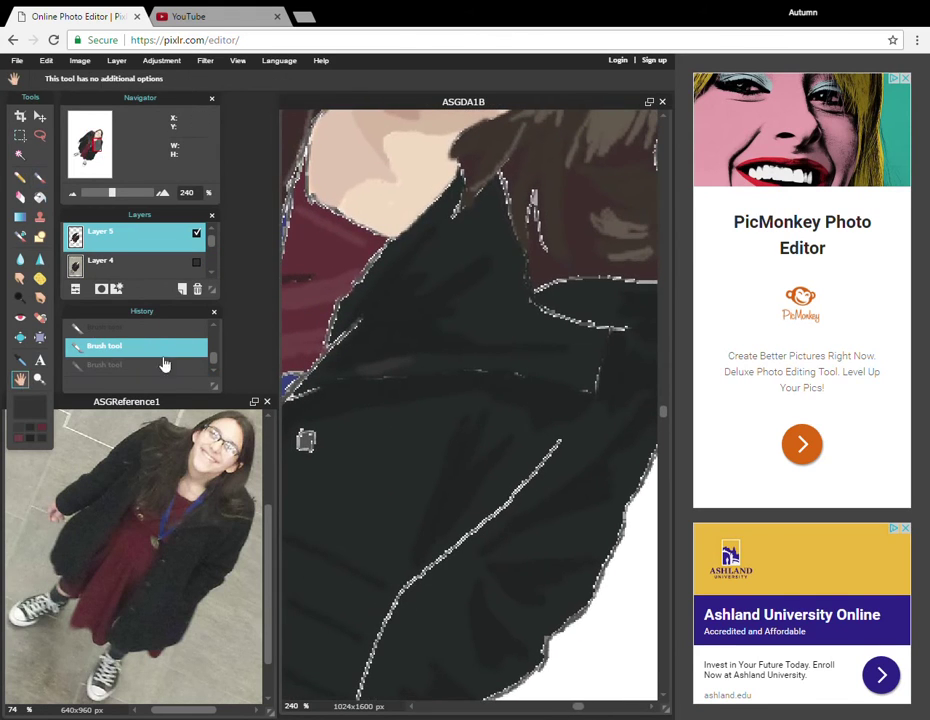
pyautogui.click(39, 177)
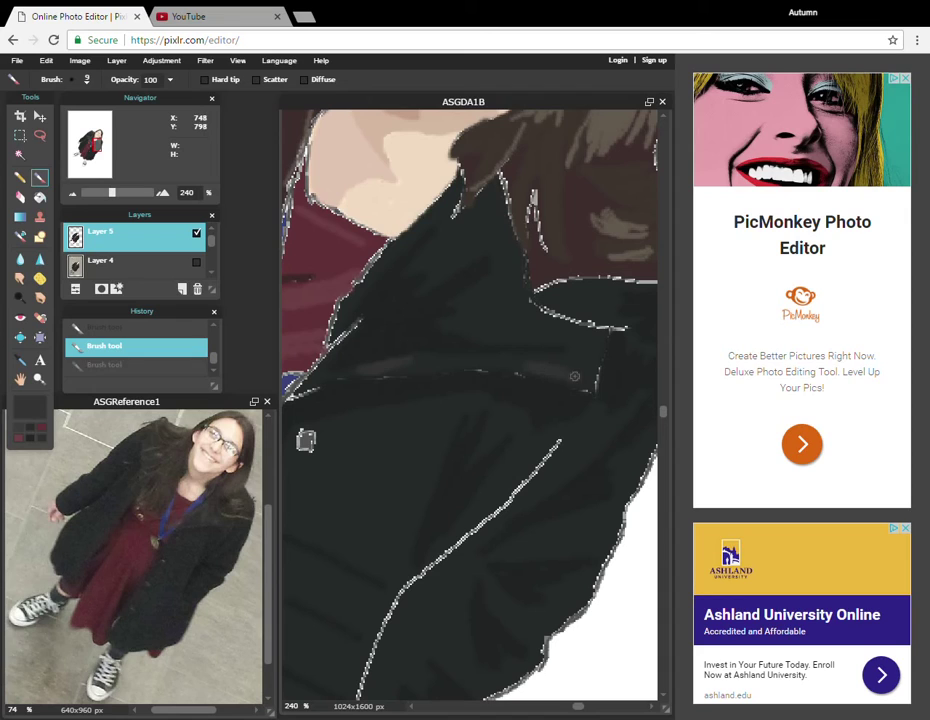
pyautogui.hotkey('ctrl', 'y')
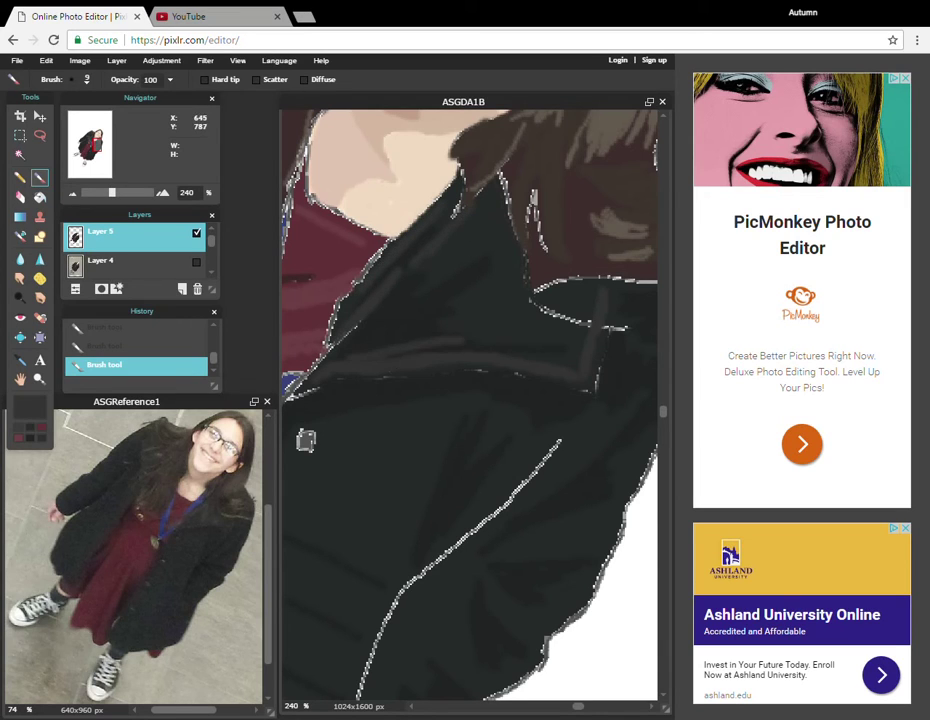
# Brush dark-grey highlights over the folds of the coat sleeve beside the white background and along its inner seam
pyautogui.moveTo(643, 390)
pyautogui.mouseDown()
pyautogui.moveTo(515, 509)
pyautogui.moveTo(643, 411)
pyautogui.moveTo(566, 463)
pyautogui.moveTo(571, 472)
pyautogui.moveTo(569, 449)
pyautogui.moveTo(579, 521)
pyautogui.moveTo(535, 529)
pyautogui.moveTo(524, 519)
pyautogui.moveTo(634, 443)
pyautogui.mouseUp()
pyautogui.moveTo(553, 526); pyautogui.dragTo(600, 500)
pyautogui.moveTo(500, 553); pyautogui.dragTo(550, 549)
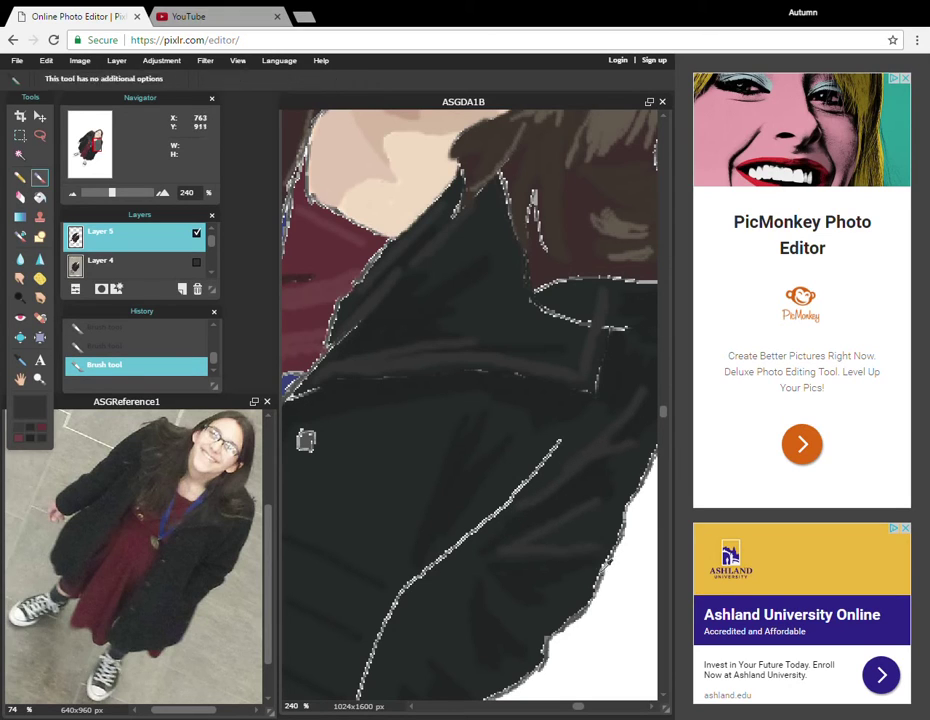
pyautogui.moveTo(463, 583)
pyautogui.mouseDown()
pyautogui.moveTo(467, 678)
pyautogui.moveTo(423, 623)
pyautogui.moveTo(397, 668)
pyautogui.mouseUp()
pyautogui.moveTo(663, 412); pyautogui.dragTo(664, 457)
pyautogui.moveTo(400, 530)
pyautogui.mouseDown()
pyautogui.moveTo(414, 569)
pyautogui.moveTo(386, 598)
pyautogui.mouseUp()
pyautogui.moveTo(369, 533)
pyautogui.mouseDown()
pyautogui.moveTo(385, 563)
pyautogui.moveTo(405, 566)
pyautogui.mouseUp()
pyautogui.moveTo(479, 428); pyautogui.dragTo(518, 460)
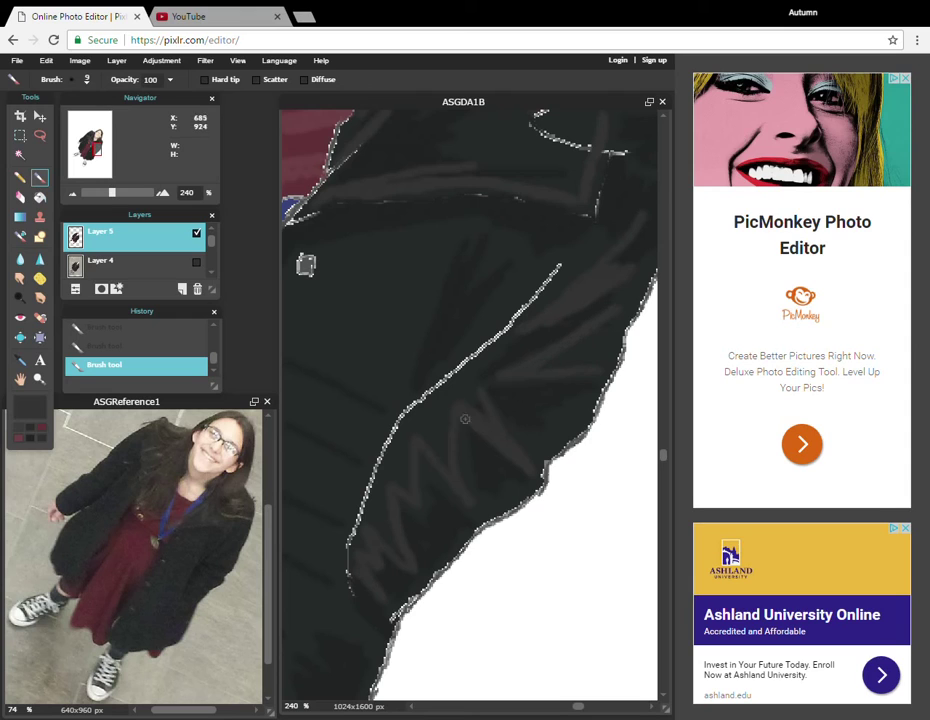
pyautogui.moveTo(350, 545); pyautogui.dragTo(438, 306)
pyautogui.moveTo(341, 590); pyautogui.dragTo(378, 629)
# Brush dark-grey fold highlights down the coat's front panel, from the chest to the lower hem
pyautogui.moveTo(580, 711); pyautogui.dragTo(556, 711)
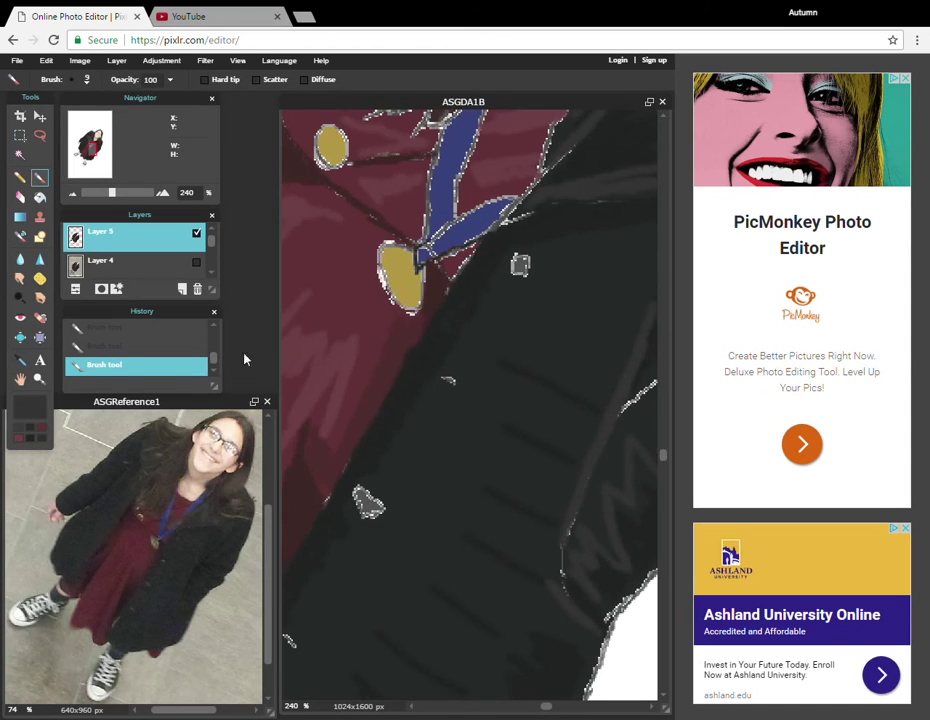
pyautogui.scroll(-8, 490, 480)
pyautogui.press('space')
pyautogui.moveTo(497, 506); pyautogui.dragTo(523, 506)
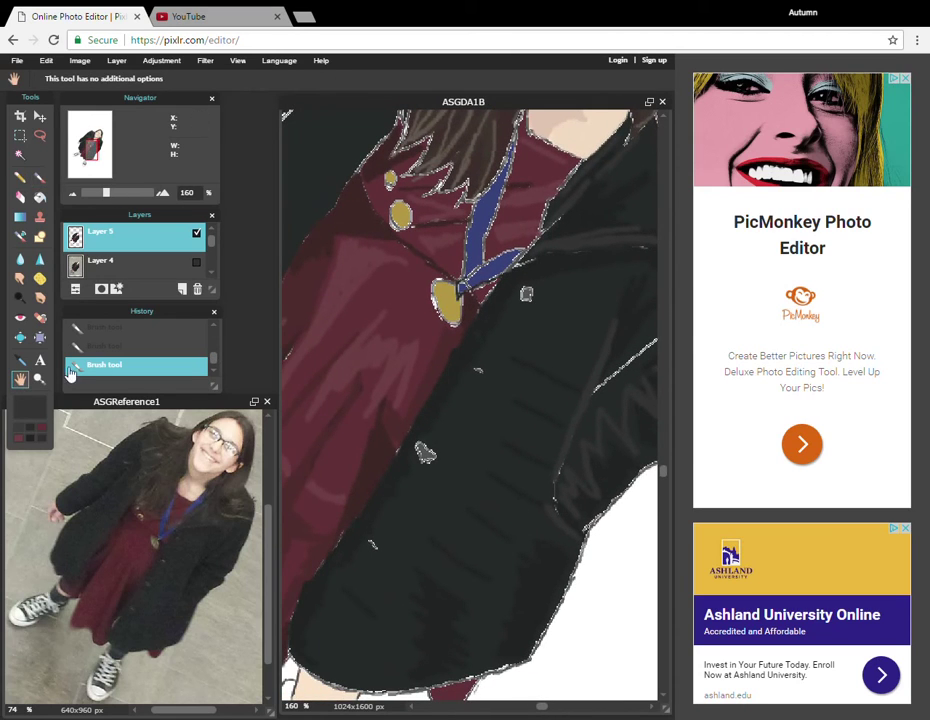
pyautogui.click(40, 177)
pyautogui.moveTo(550, 410); pyautogui.dragTo(568, 421)
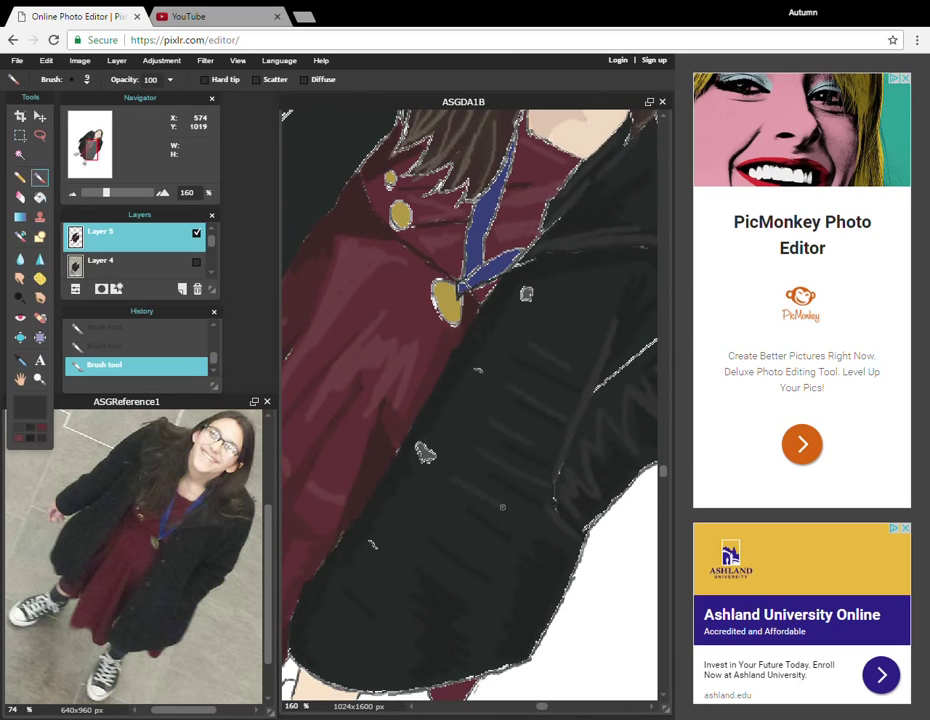
pyautogui.moveTo(376, 602); pyautogui.dragTo(402, 588)
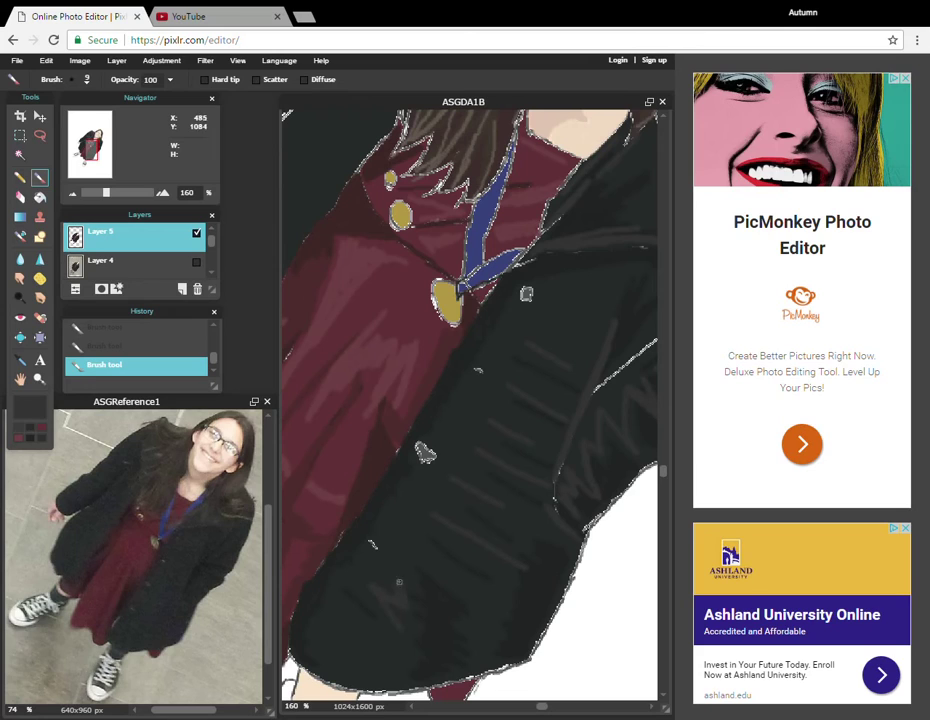
pyautogui.moveTo(337, 643); pyautogui.dragTo(345, 609)
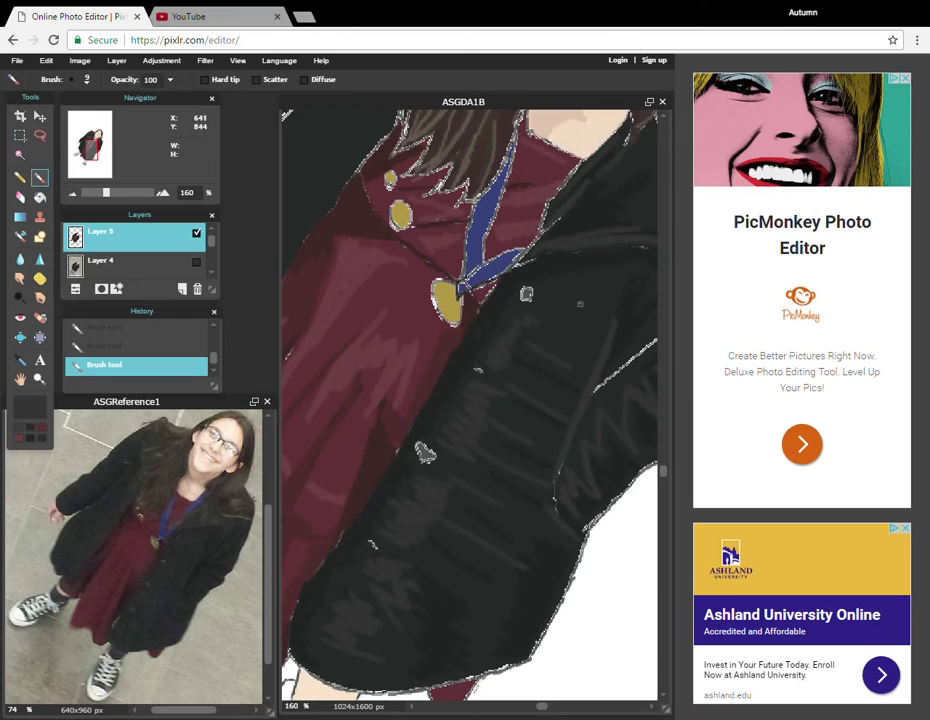
pyautogui.scroll(4, 455, 576)
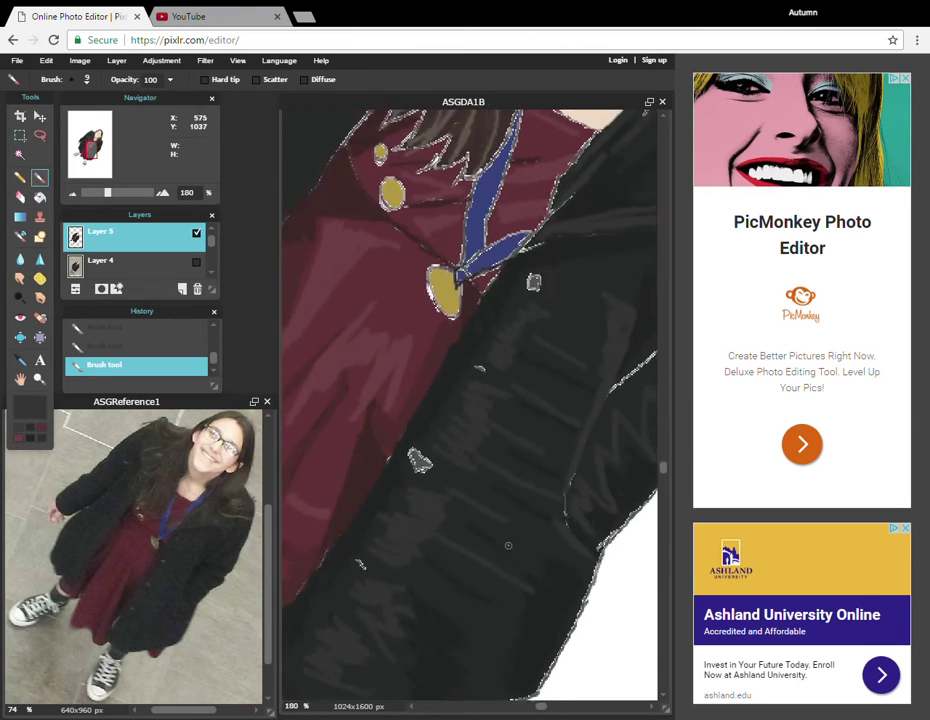
# Sample near-black from the coat in the reference photo and brush over the white seam line on the sleeve
pyautogui.scroll(-9, 543, 549)
pyautogui.click(20, 379)
pyautogui.scroll(-1, 560, 535)
pyautogui.moveTo(572, 535); pyautogui.dragTo(540, 535)
pyautogui.click(40, 177)
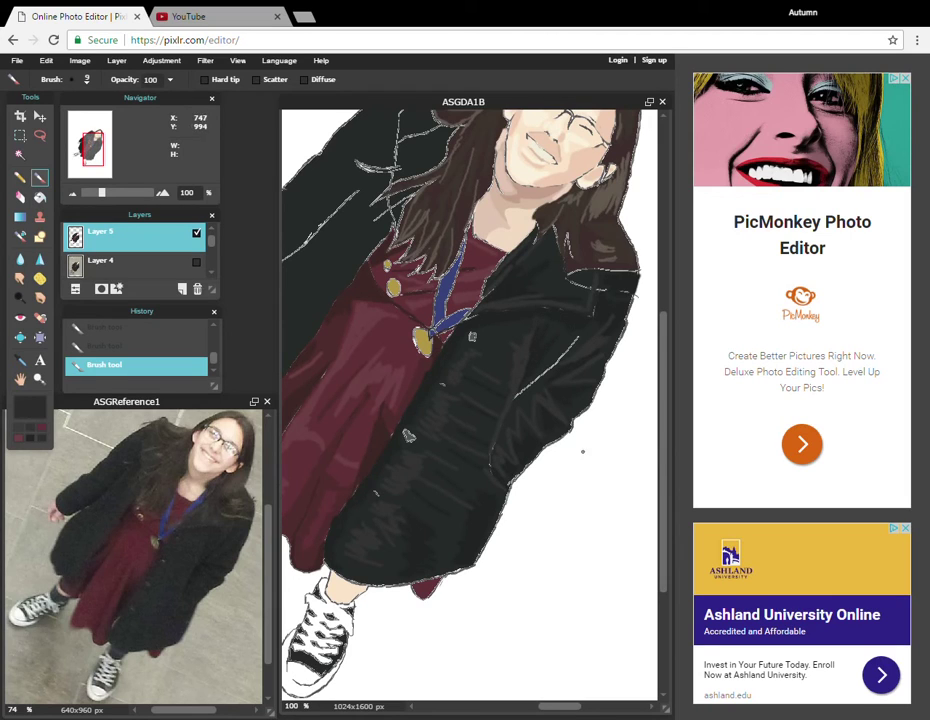
pyautogui.click(22, 360)
pyautogui.click(205, 564)
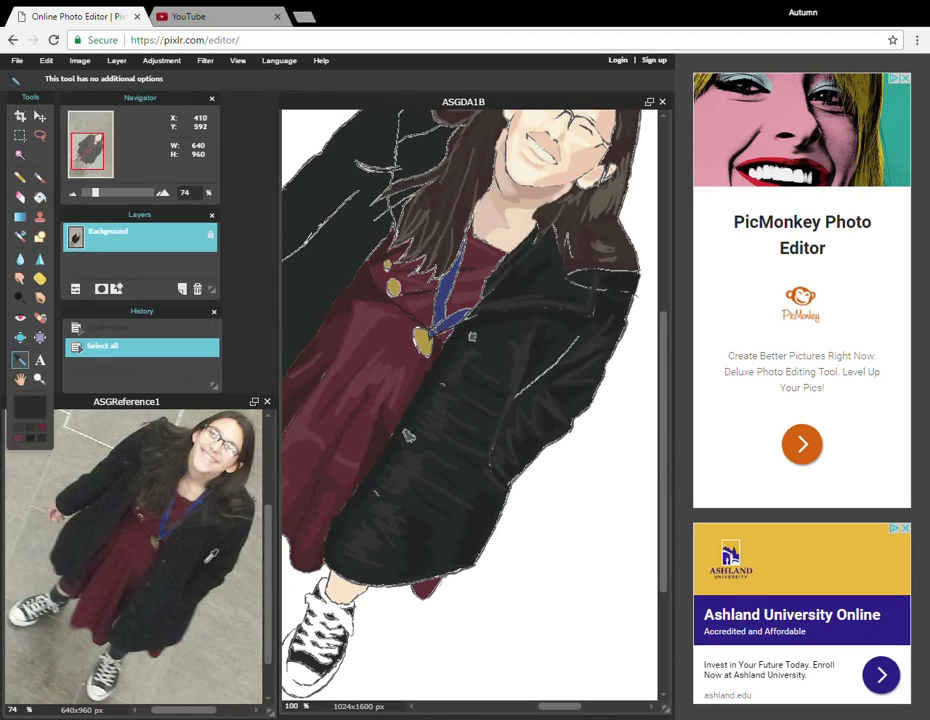
pyautogui.click(205, 564)
pyautogui.press('b')
pyautogui.moveTo(518, 398); pyautogui.dragTo(576, 343)
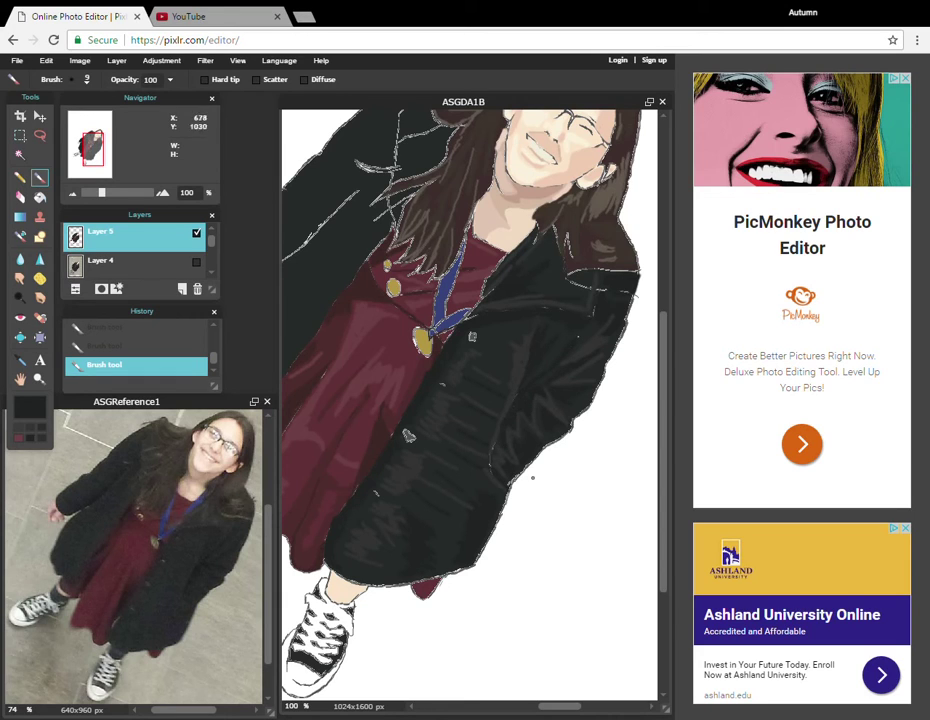
# Choose a darker near-black as the main colour and deepen the shadows on the coat's sleeve, lapel and outer edge
pyautogui.click(30, 407)
pyautogui.click(397, 294)
pyautogui.click(410, 296)
pyautogui.click(497, 484)
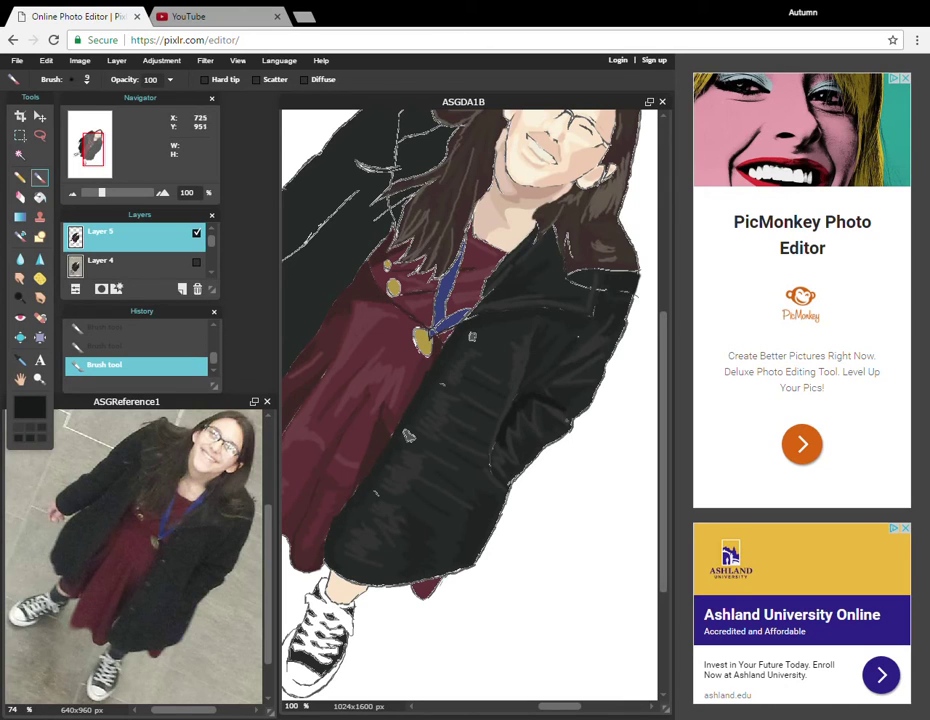
pyautogui.hotkey('ctrl', 'z')
pyautogui.hotkey('ctrl', 'y')
pyautogui.hotkey('ctrl', 'z')
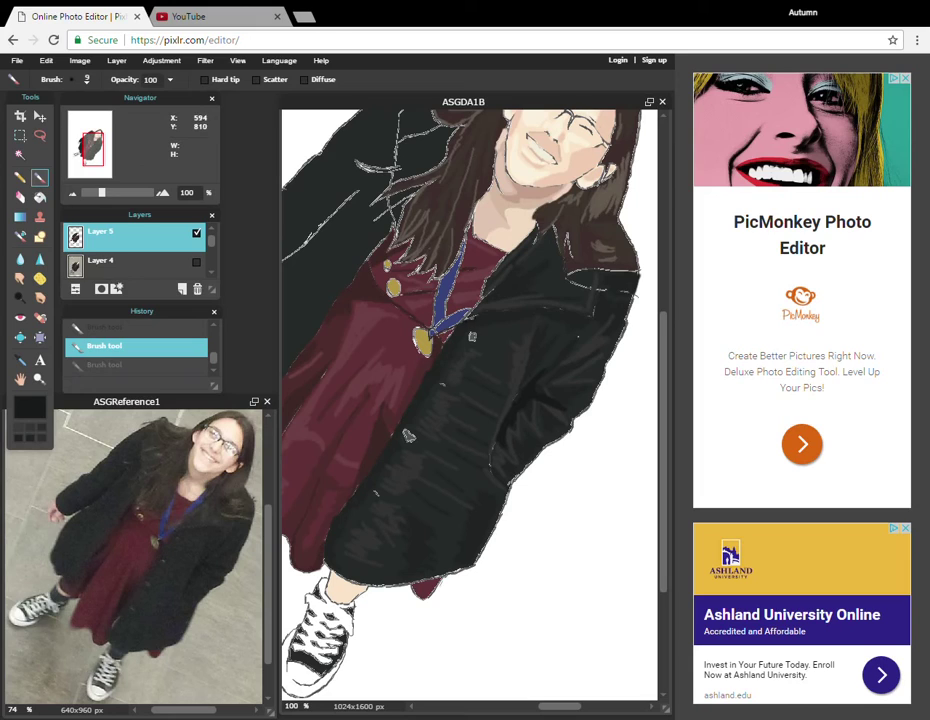
pyautogui.hotkey('ctrl', 'y')
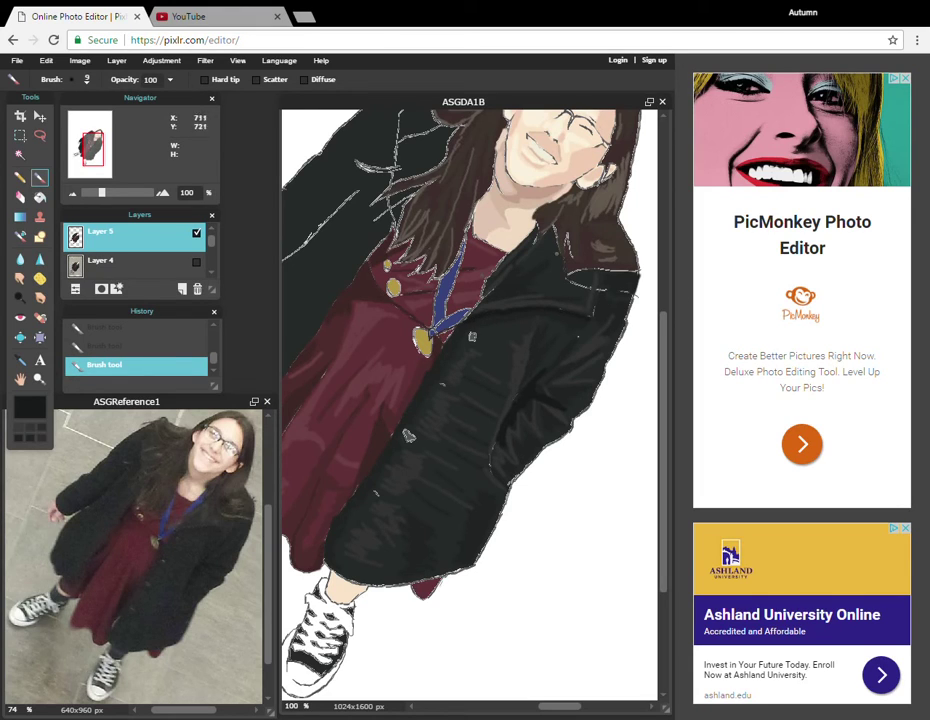
pyautogui.moveTo(500, 462); pyautogui.dragTo(497, 443)
# Brush near-black shadows and sampled dark-grey highlights onto the coat's other sleeve, above the bare hand, and its side panel
pyautogui.moveTo(355, 240); pyautogui.dragTo(484, 318)
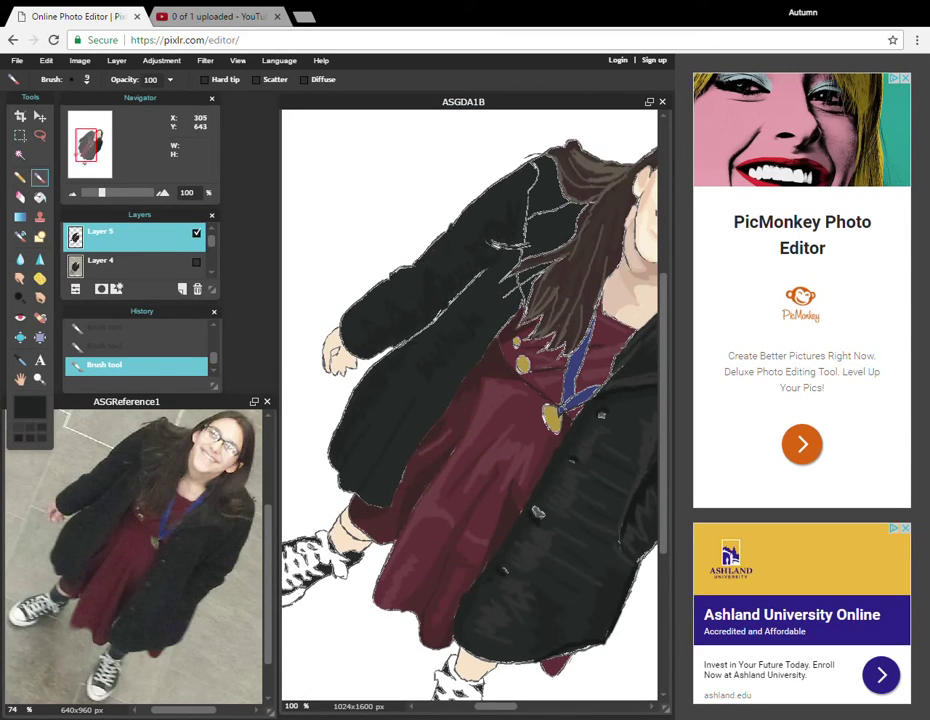
pyautogui.moveTo(532, 185)
pyautogui.mouseDown()
pyautogui.moveTo(517, 226)
pyautogui.moveTo(529, 219)
pyautogui.mouseUp()
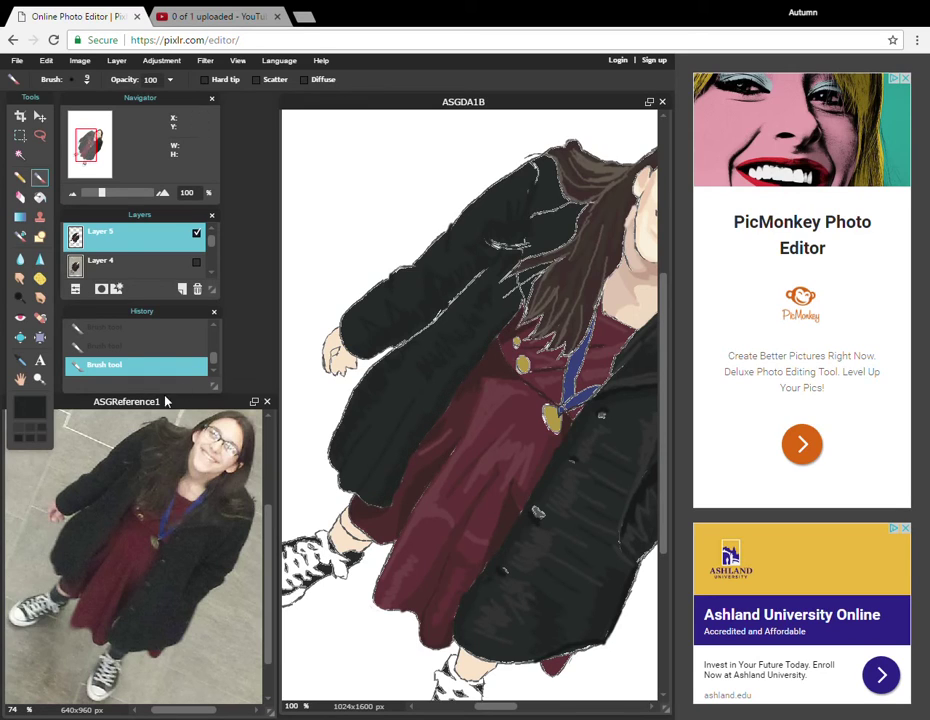
pyautogui.click(20, 359)
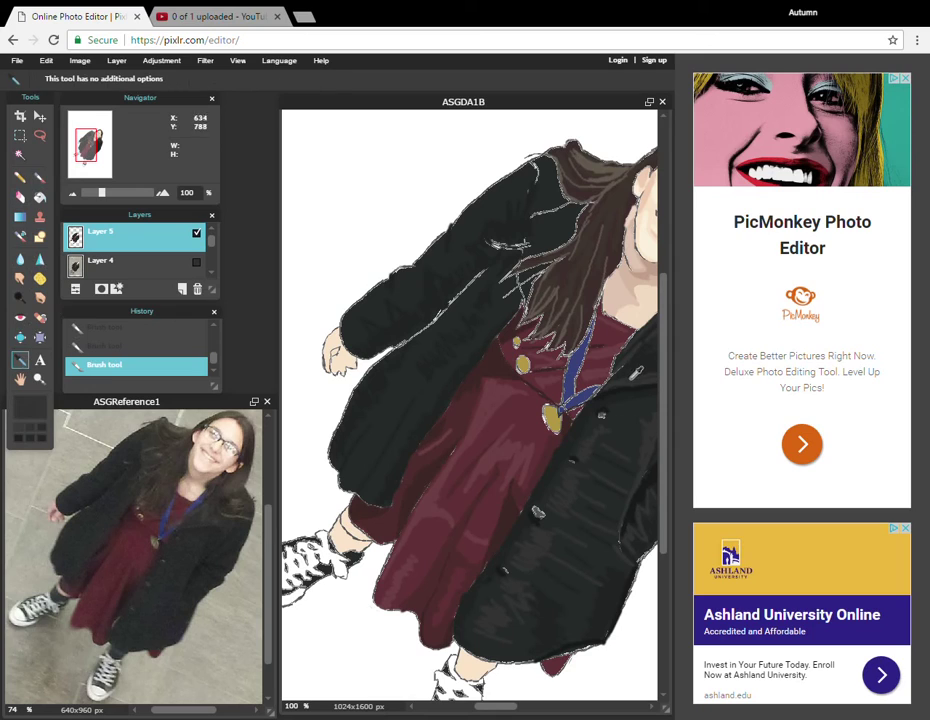
pyautogui.press('b')
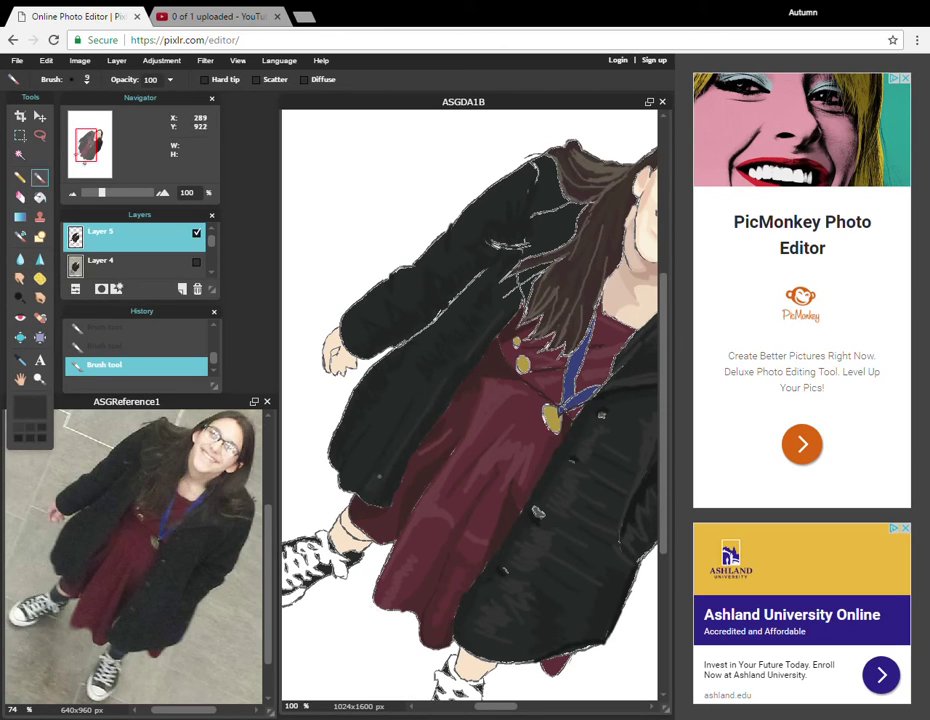
pyautogui.hotkey('ctrl', 'z')
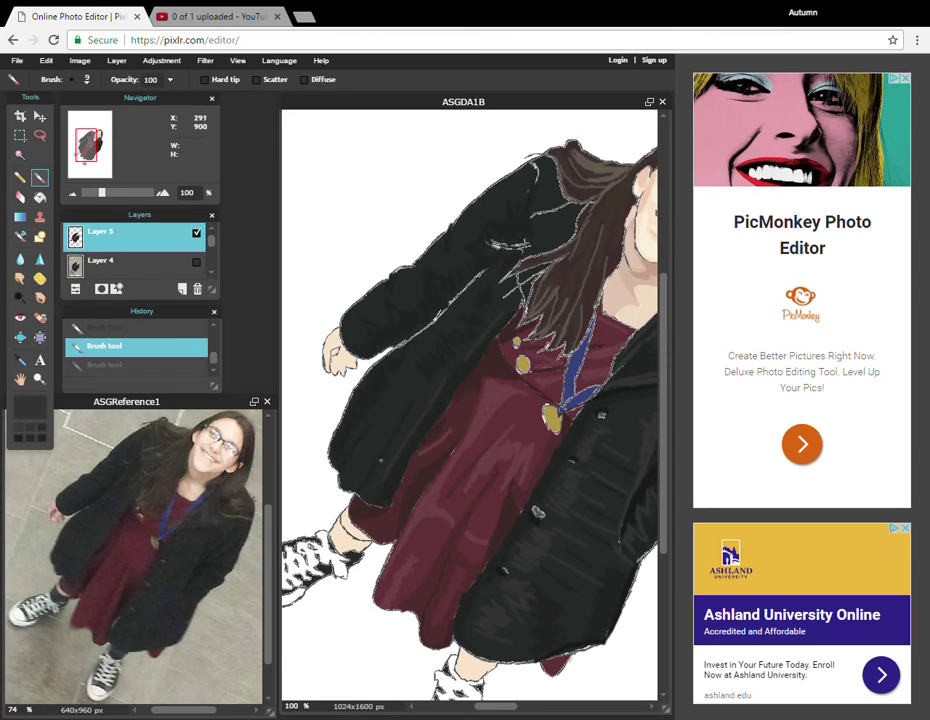
pyautogui.hotkey('ctrl', 'y')
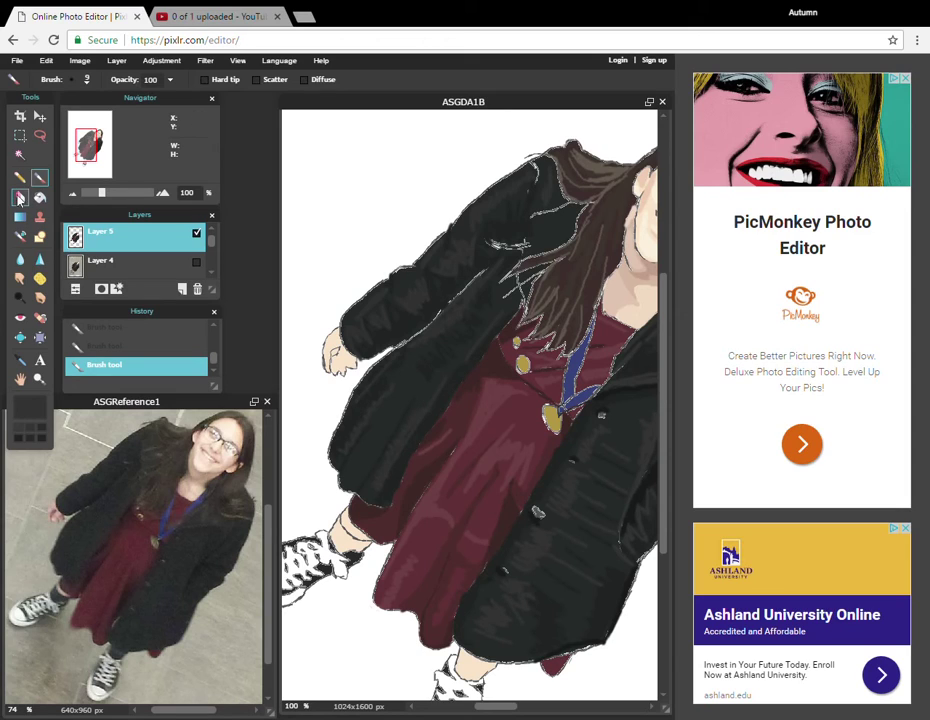
# Erase stray paint along the coat edge below the hand and brush dark grey over the white shoulder outlines
pyautogui.click(22, 197)
pyautogui.moveTo(372, 359); pyautogui.dragTo(336, 427)
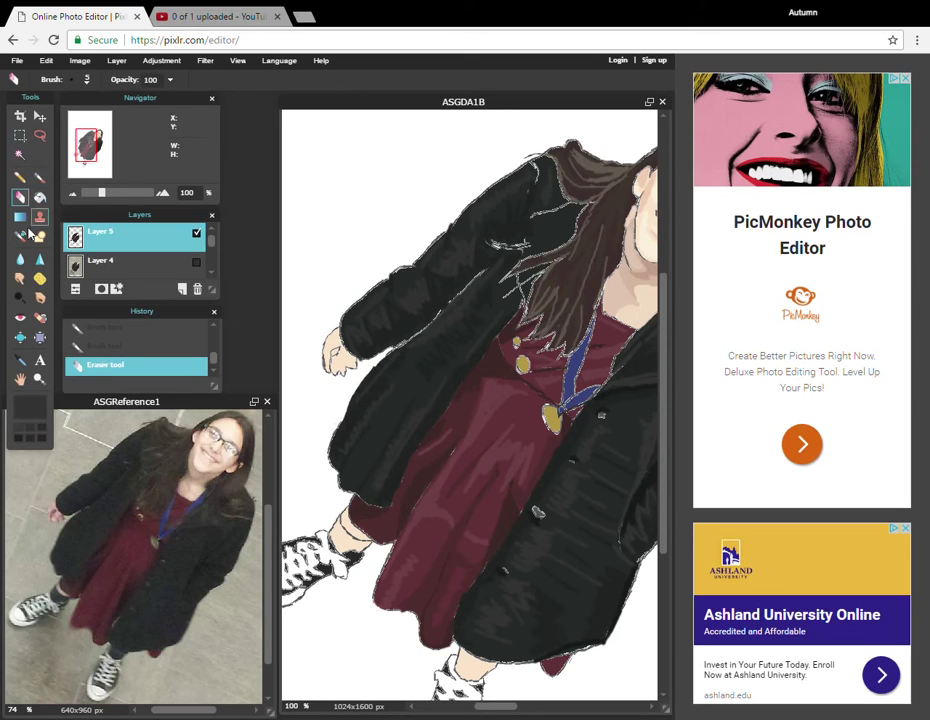
pyautogui.click(40, 177)
pyautogui.moveTo(538, 246)
pyautogui.mouseDown()
pyautogui.moveTo(564, 206)
pyautogui.moveTo(558, 214)
pyautogui.mouseUp()
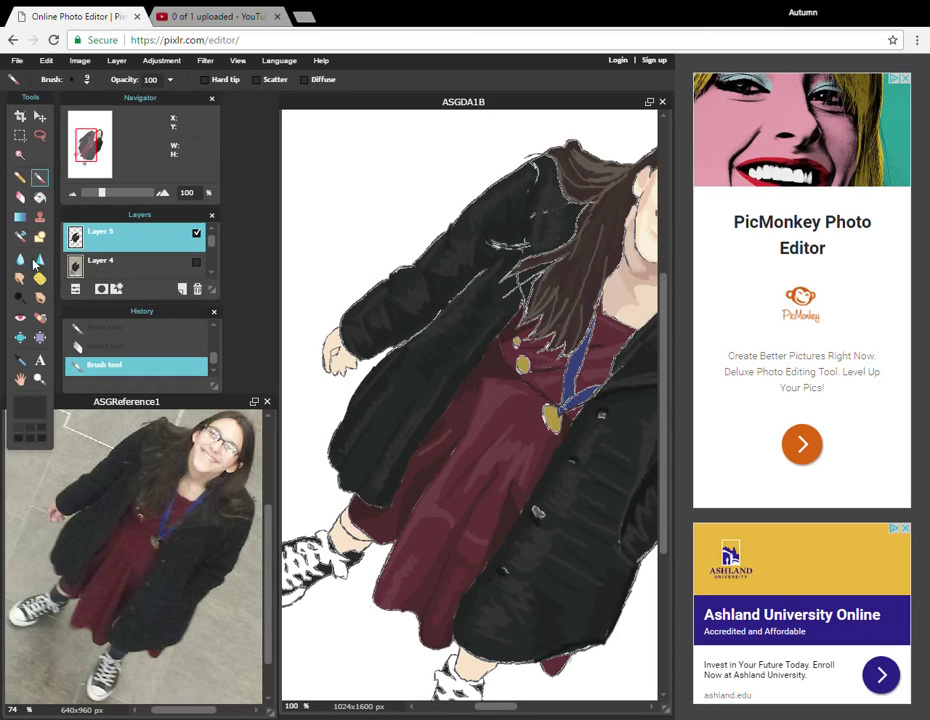
# Sample near-black from the coat and brush deeper fold shadows onto the sleeve above the hand and its shoulder
pyautogui.click(20, 360)
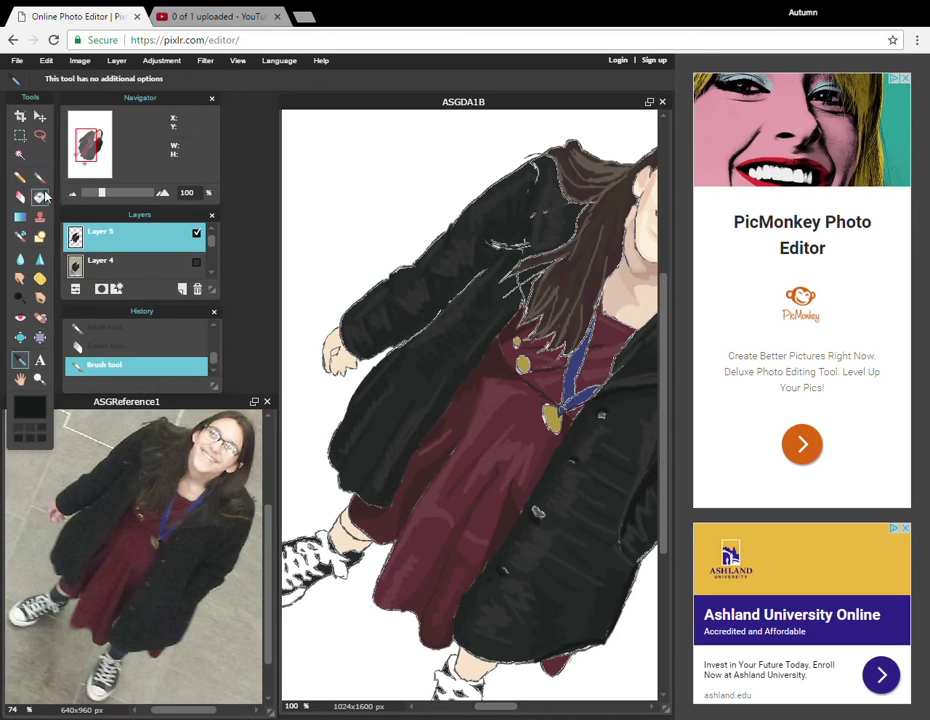
pyautogui.press('b')
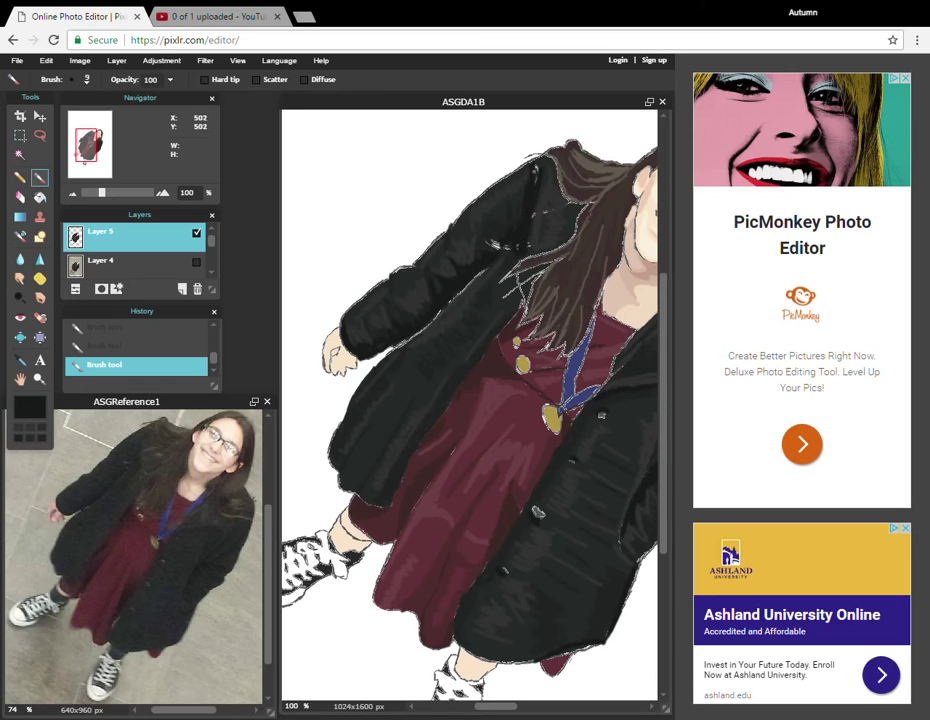
pyautogui.hotkey('ctrl', 'z')
pyautogui.moveTo(534, 164); pyautogui.dragTo(529, 189)
# Sample the skin tone from the ankle above the sideways shoe and brush over the dark line crossing it
pyautogui.scroll(-7, 560, 320)
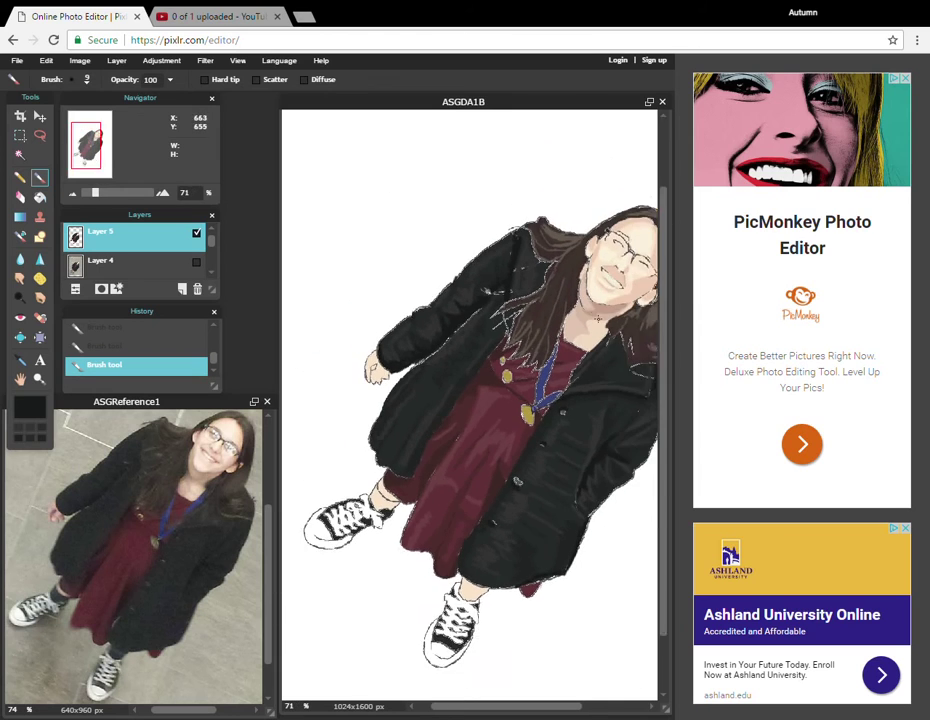
pyautogui.press('space')
pyautogui.moveTo(512, 404); pyautogui.dragTo(494, 404)
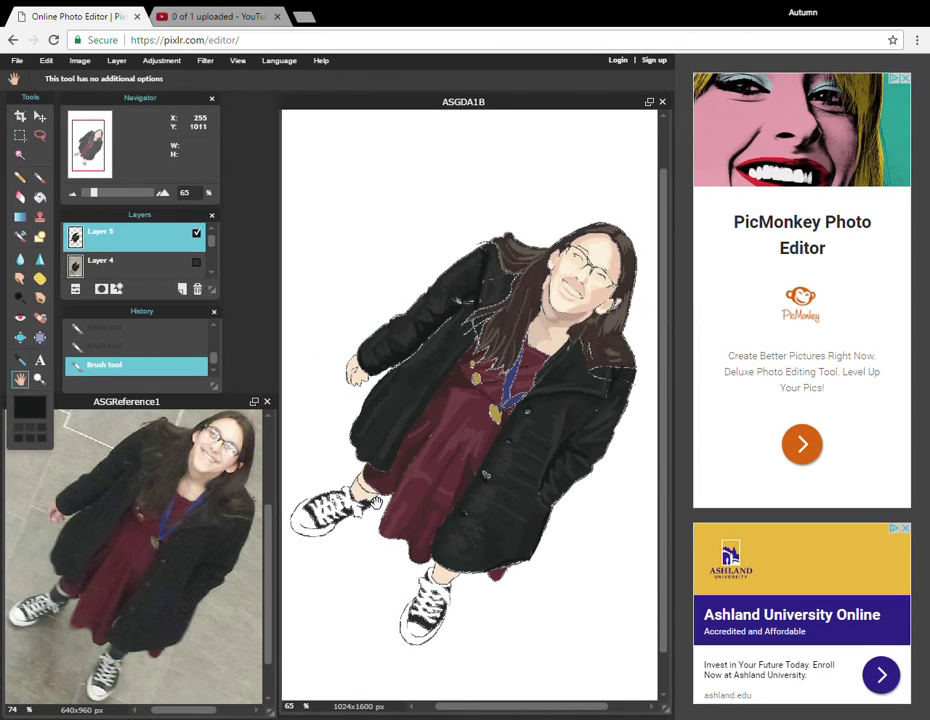
pyautogui.scroll(2, 363, 515)
pyautogui.scroll(8, 363, 515)
pyautogui.moveTo(521, 454); pyautogui.dragTo(598, 216)
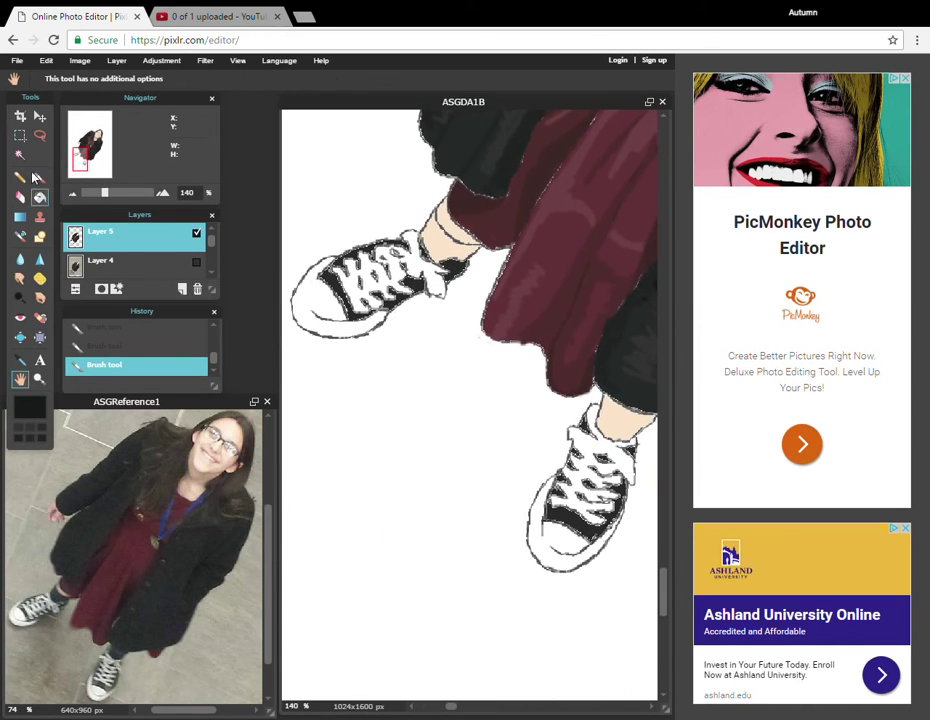
pyautogui.click(20, 359)
pyautogui.click(439, 241)
pyautogui.click(40, 177)
pyautogui.moveTo(433, 213)
pyautogui.mouseDown()
pyautogui.moveTo(438, 231)
pyautogui.moveTo(473, 245)
pyautogui.mouseUp()
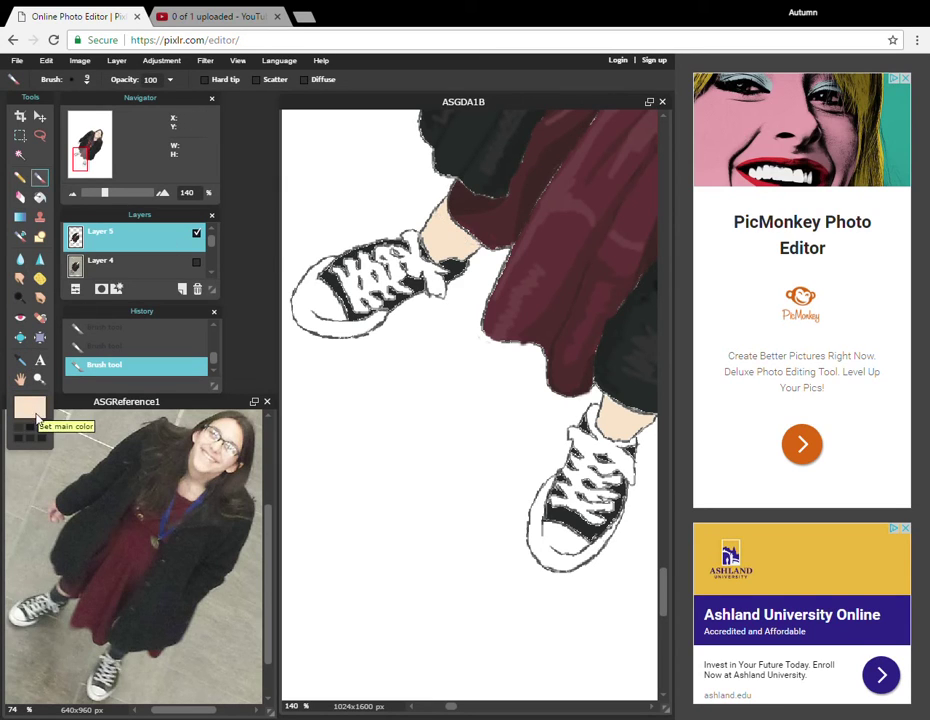
# Set the colour to the darker skin tone #dbc5ab and brush shading onto both bare ankles
pyautogui.click(29, 411)
pyautogui.click(392, 298)
pyautogui.click(521, 208)
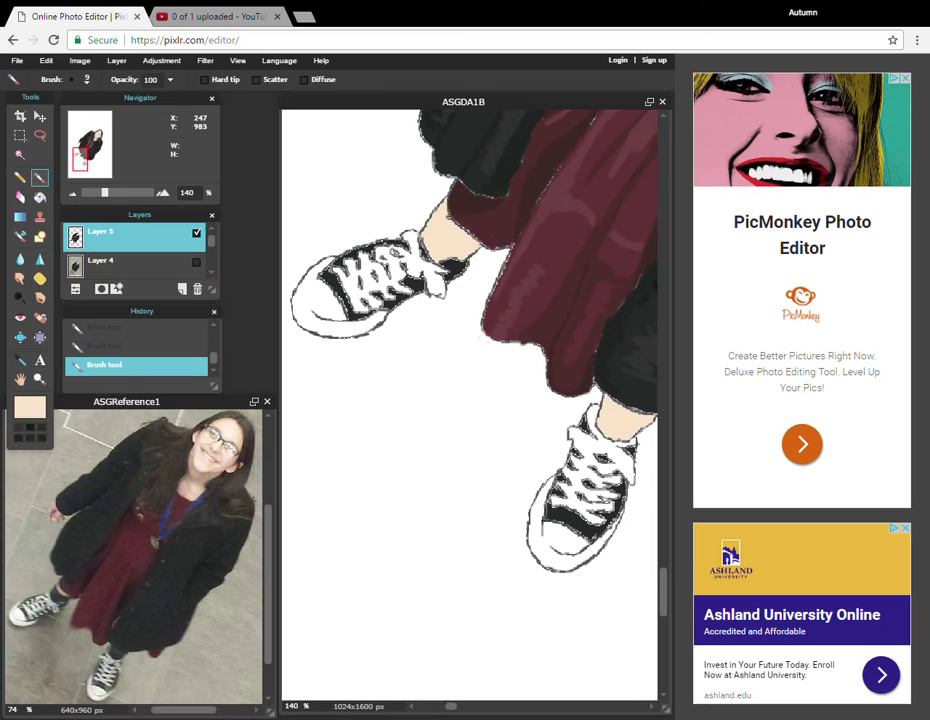
pyautogui.click(29, 406)
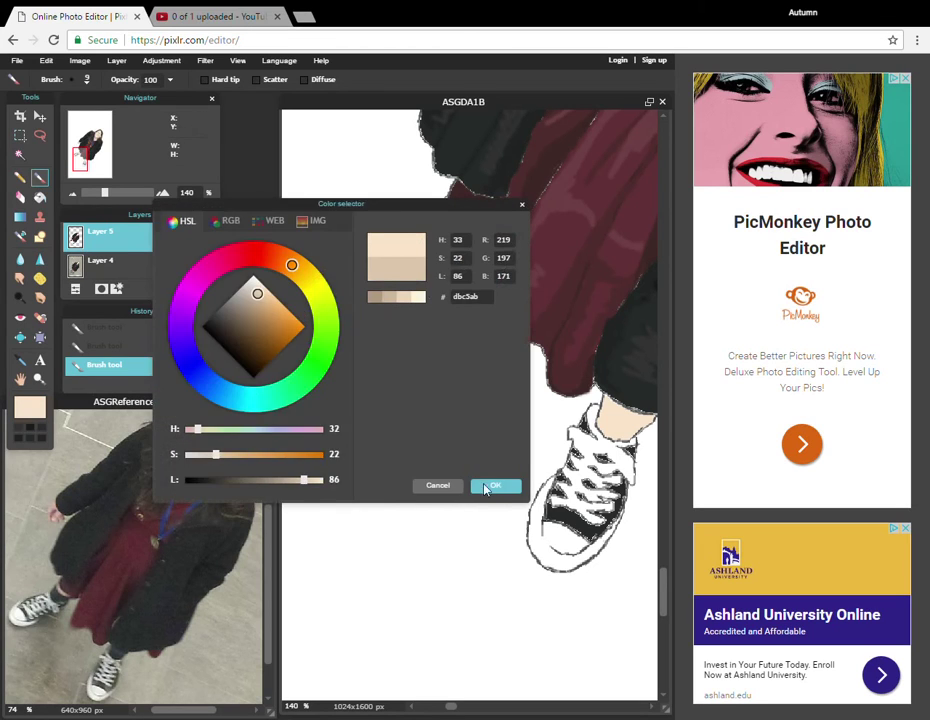
pyautogui.click(494, 484)
pyautogui.moveTo(442, 230)
pyautogui.mouseDown()
pyautogui.moveTo(437, 218)
pyautogui.moveTo(445, 241)
pyautogui.moveTo(455, 227)
pyautogui.mouseUp()
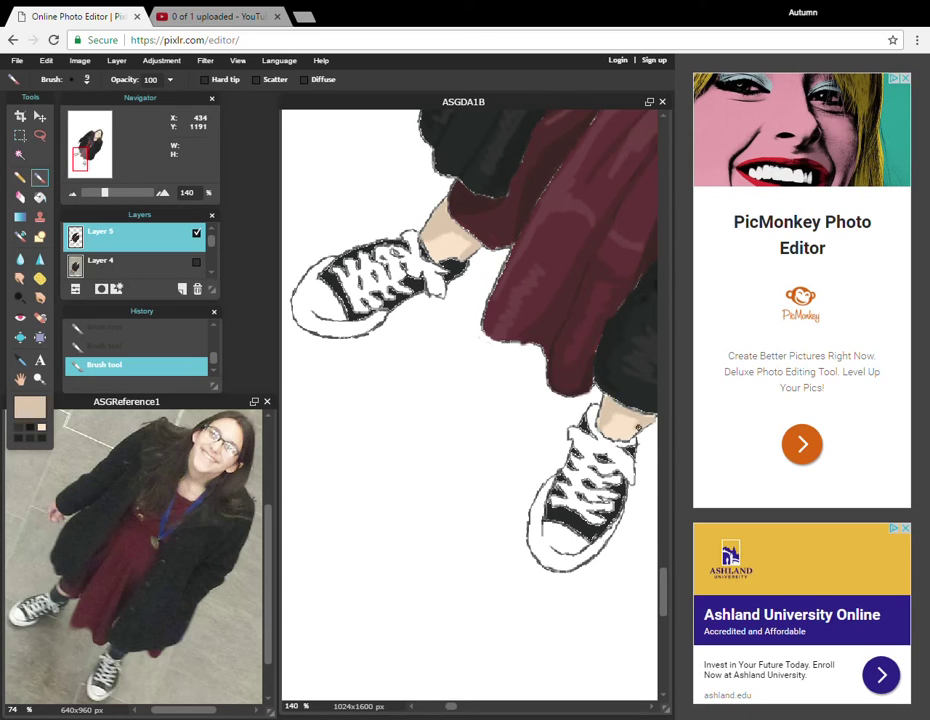
# Brush #ab967e shadows along the ankle edges, undo the last stroke, and soften them with the previous lighter skin tone
pyautogui.click(31, 408)
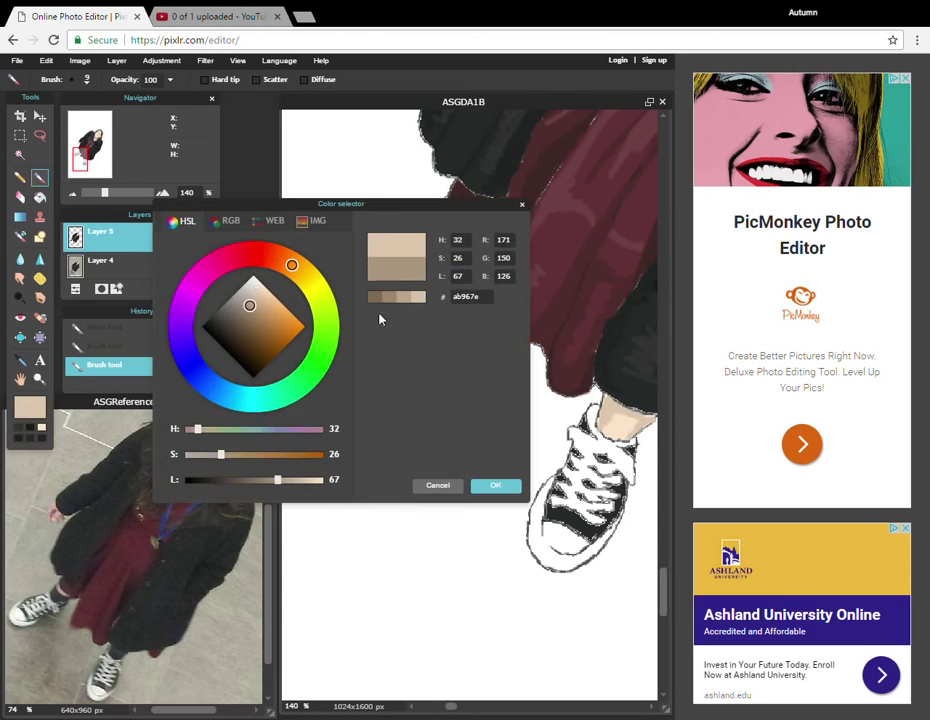
pyautogui.press('Return')
pyautogui.moveTo(435, 224)
pyautogui.mouseDown()
pyautogui.moveTo(427, 229)
pyautogui.moveTo(443, 203)
pyautogui.mouseUp()
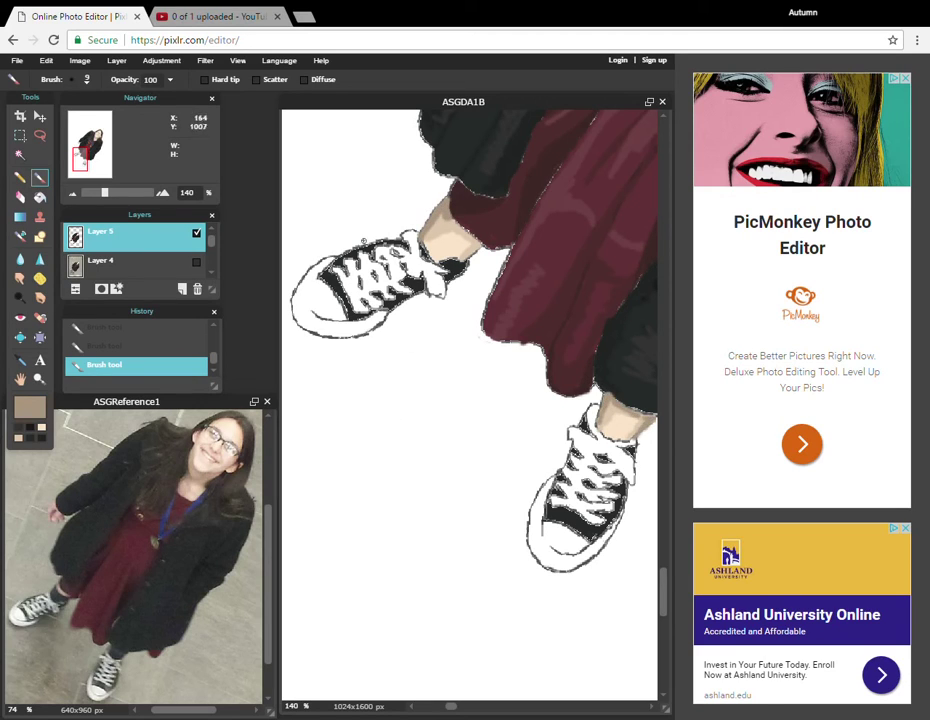
pyautogui.hotkey('ctrl', 'z')
pyautogui.click(18, 438)
pyautogui.moveTo(428, 244)
pyautogui.mouseDown()
pyautogui.moveTo(433, 257)
pyautogui.moveTo(446, 246)
pyautogui.mouseUp()
pyautogui.moveTo(606, 428); pyautogui.dragTo(627, 436)
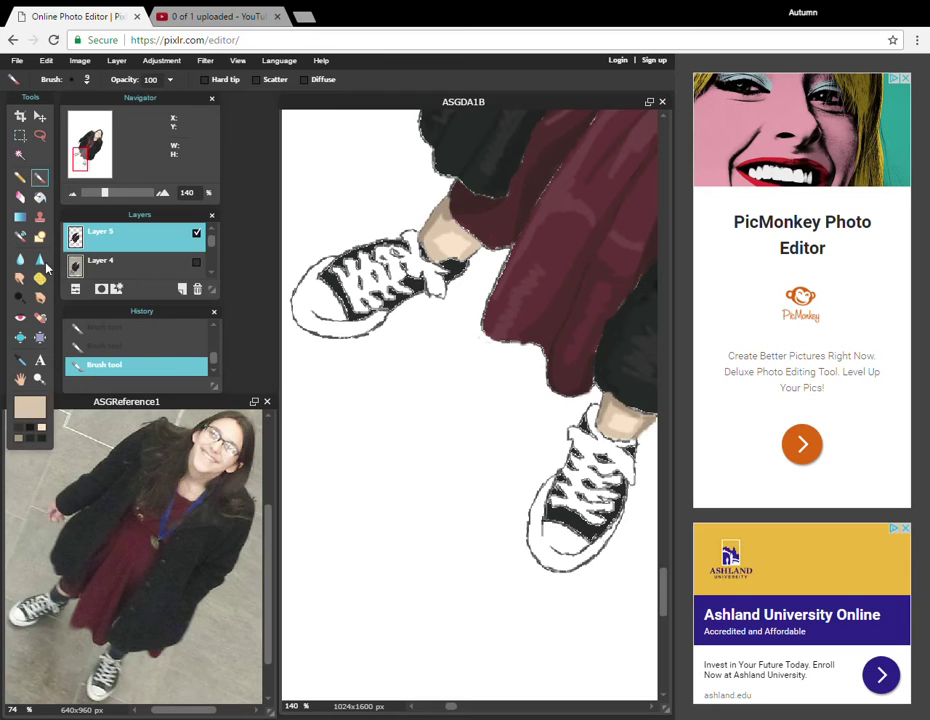
# Set the brush size to 6, sample light grey from the reference shoe's laces, and brush it onto the sideways shoe's laces
pyautogui.click(20, 462)
pyautogui.press('space')
pyautogui.scroll(3, 56, 645)
pyautogui.moveTo(62, 624); pyautogui.dragTo(150, 620)
pyautogui.click(40, 177)
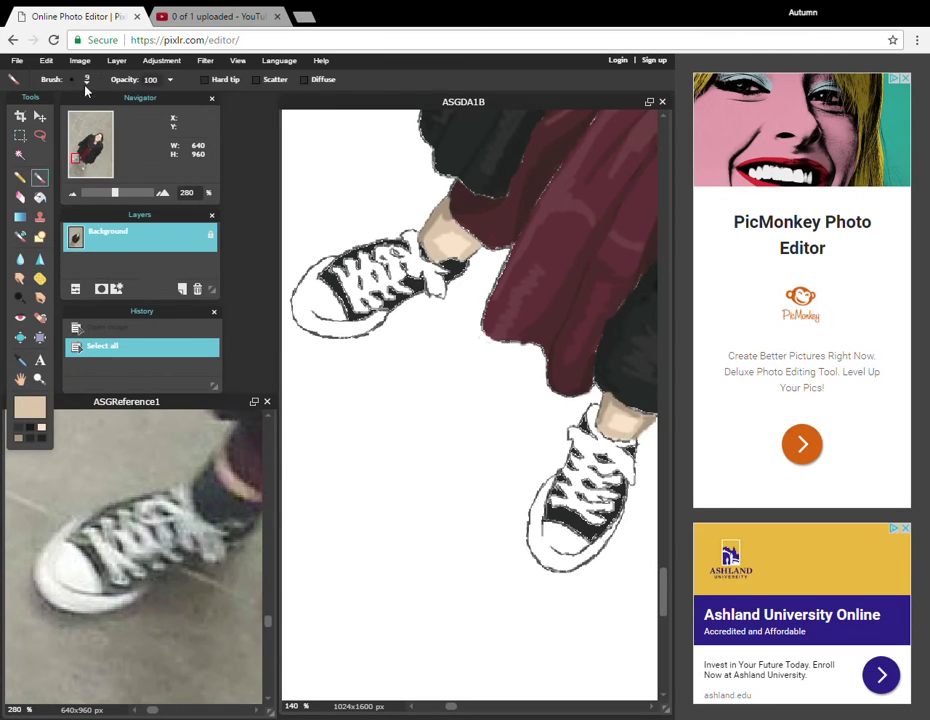
pyautogui.click(86, 79)
pyautogui.click(396, 451)
pyautogui.click(20, 359)
pyautogui.click(198, 524)
pyautogui.click(39, 178)
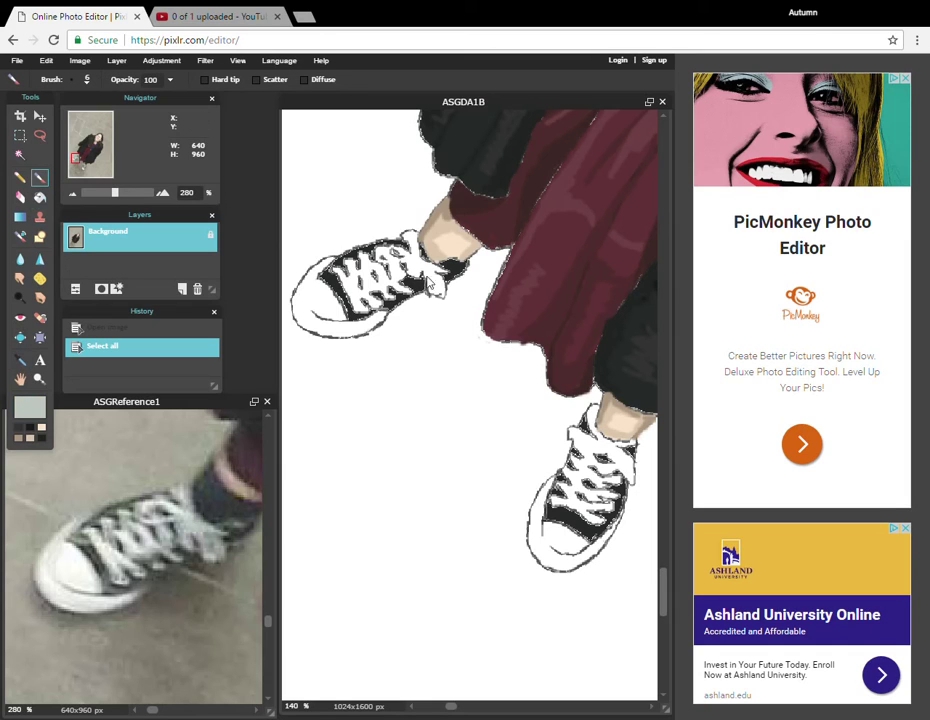
pyautogui.click(432, 285)
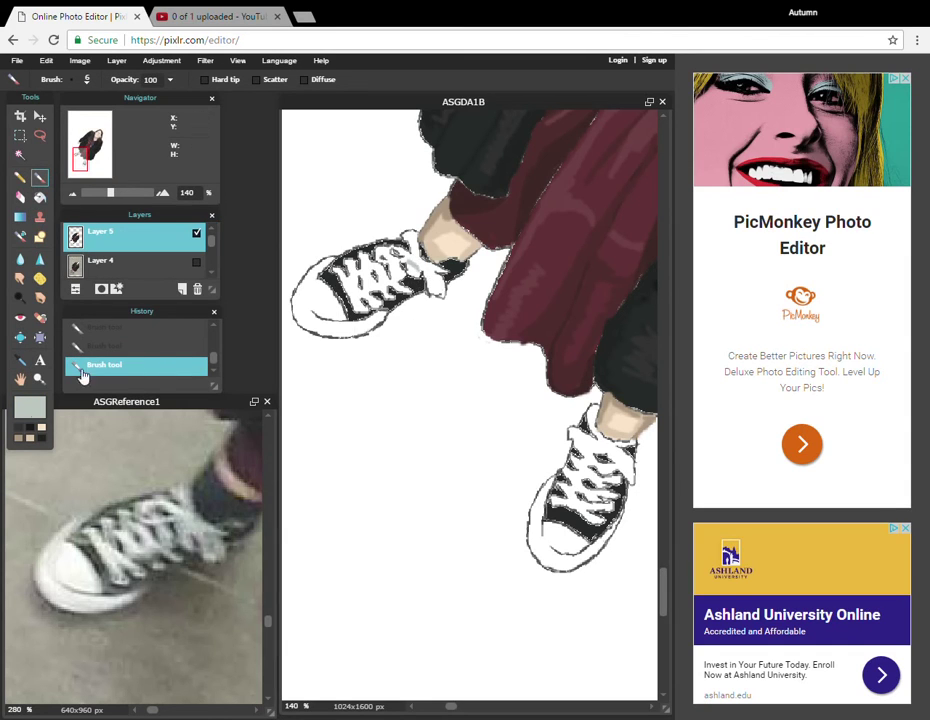
# Change the colour to a neutral grey and brush shading over all the laces of the sideways shoe
pyautogui.click(33, 404)
pyautogui.moveTo(245, 293)
pyautogui.mouseDown()
pyautogui.moveTo(241, 282)
pyautogui.moveTo(235, 292)
pyautogui.mouseUp()
pyautogui.click(495, 485)
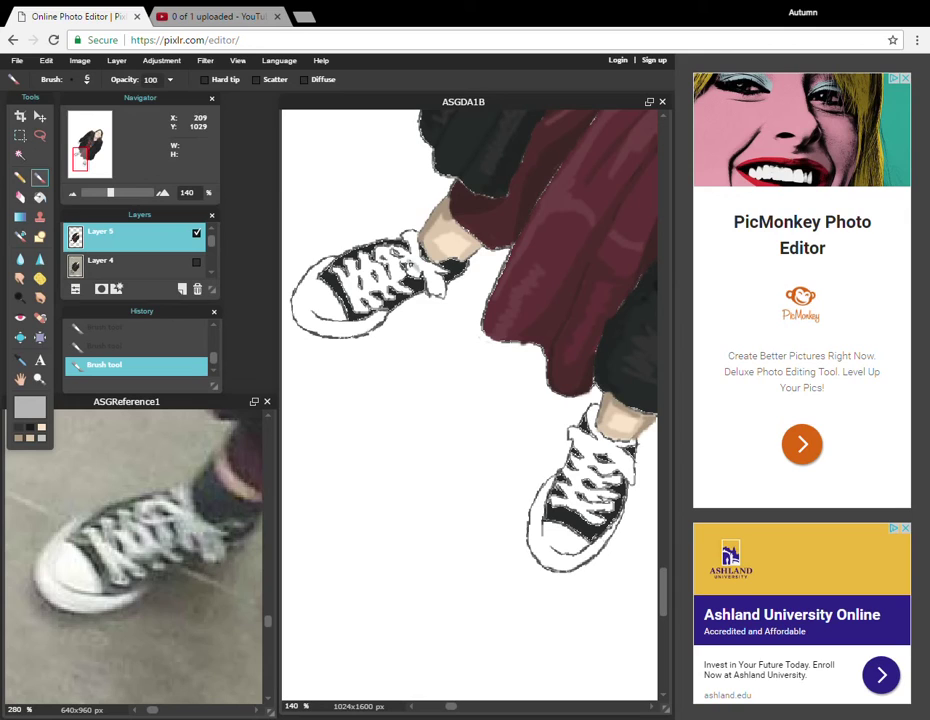
pyautogui.hotkey('ctrl', 'z')
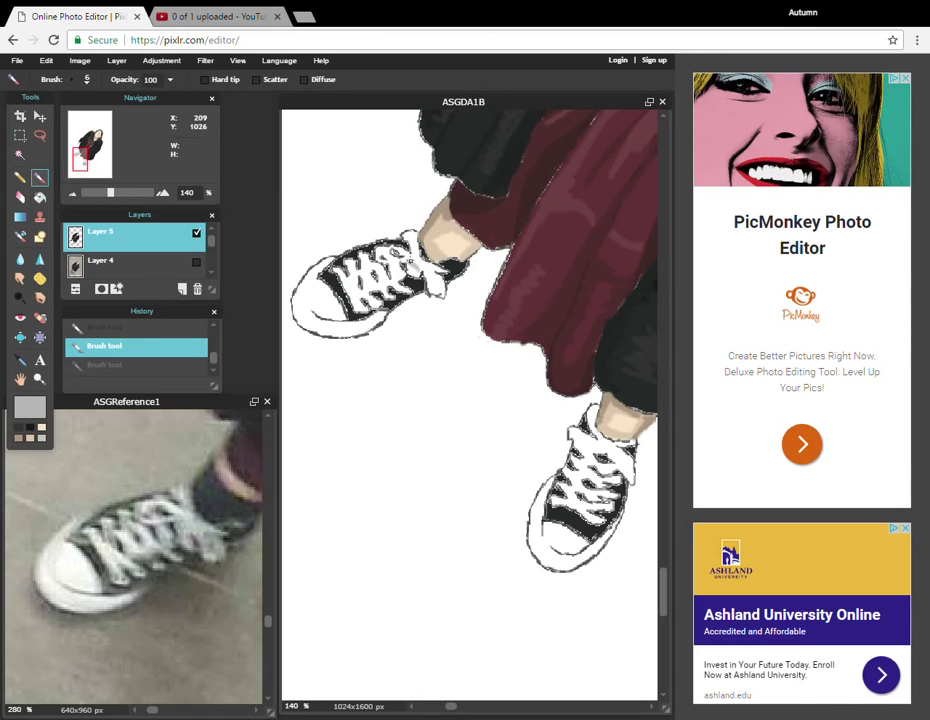
pyautogui.hotkey('ctrl', 'y')
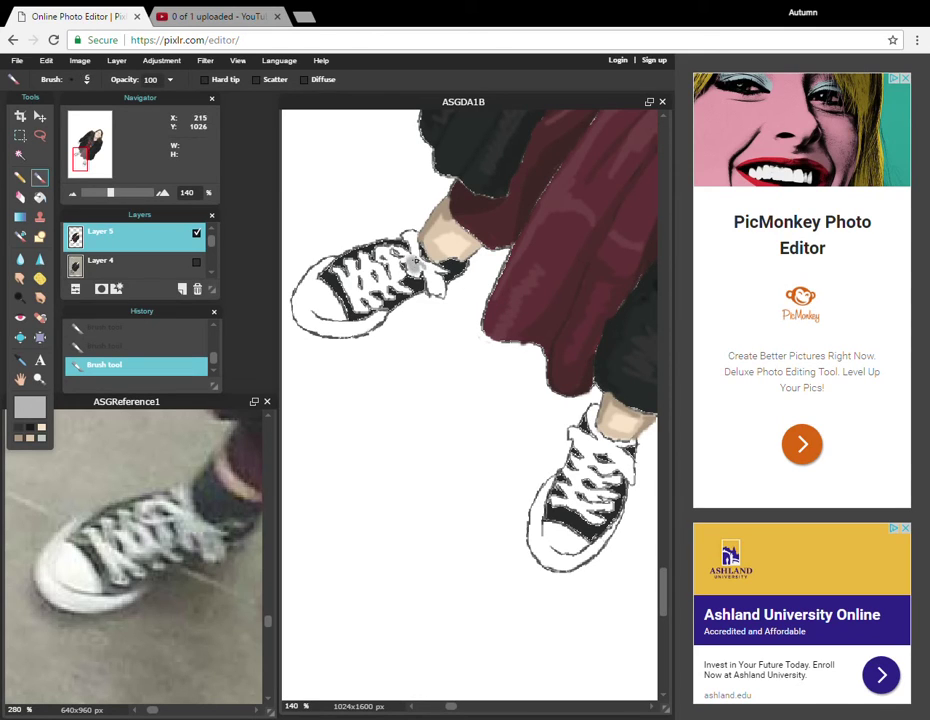
pyautogui.moveTo(433, 275)
pyautogui.mouseDown()
pyautogui.moveTo(439, 291)
pyautogui.moveTo(432, 277)
pyautogui.mouseUp()
pyautogui.moveTo(411, 236)
pyautogui.mouseDown()
pyautogui.moveTo(413, 250)
pyautogui.moveTo(383, 254)
pyautogui.moveTo(381, 284)
pyautogui.mouseUp()
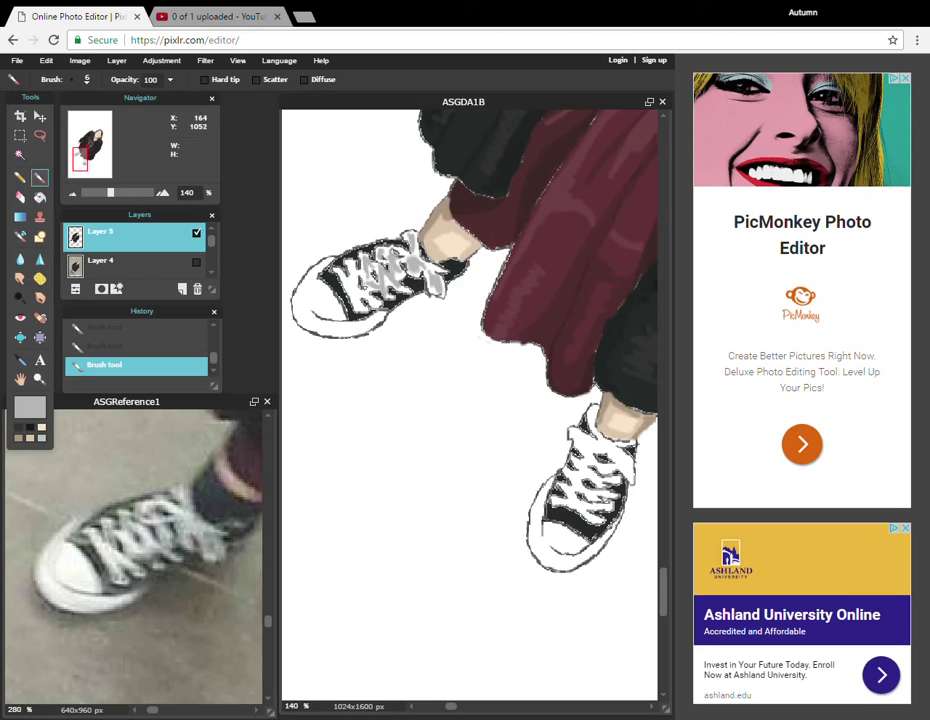
pyautogui.moveTo(354, 268); pyautogui.dragTo(355, 287)
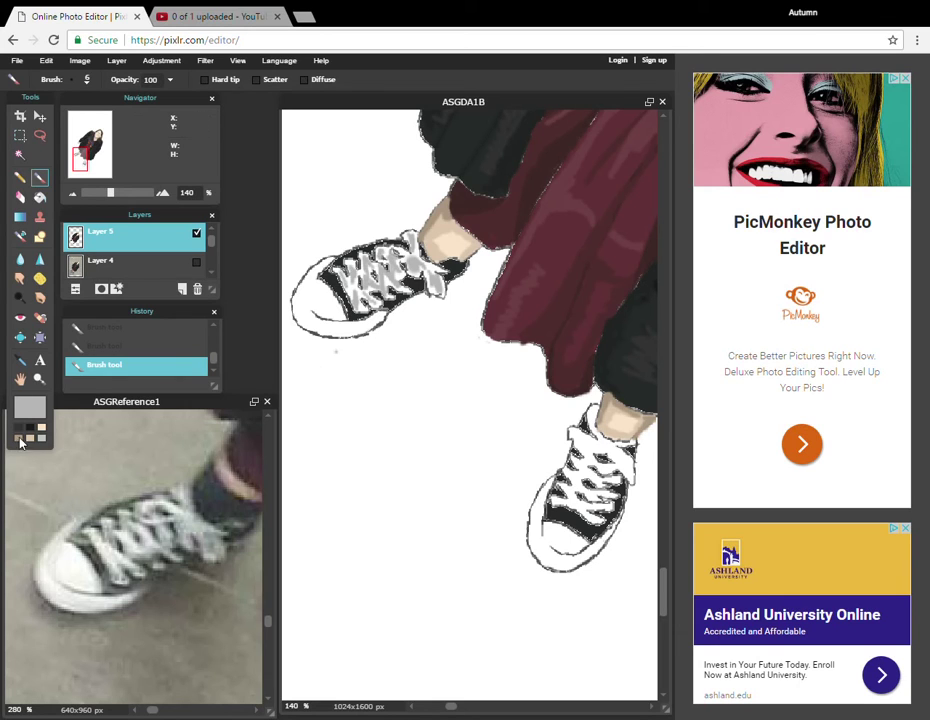
# Set the colour to white and brush highlights onto the sideways shoe's grey laces
pyautogui.click(29, 411)
pyautogui.moveTo(249, 290); pyautogui.dragTo(254, 269)
pyautogui.press('Return')
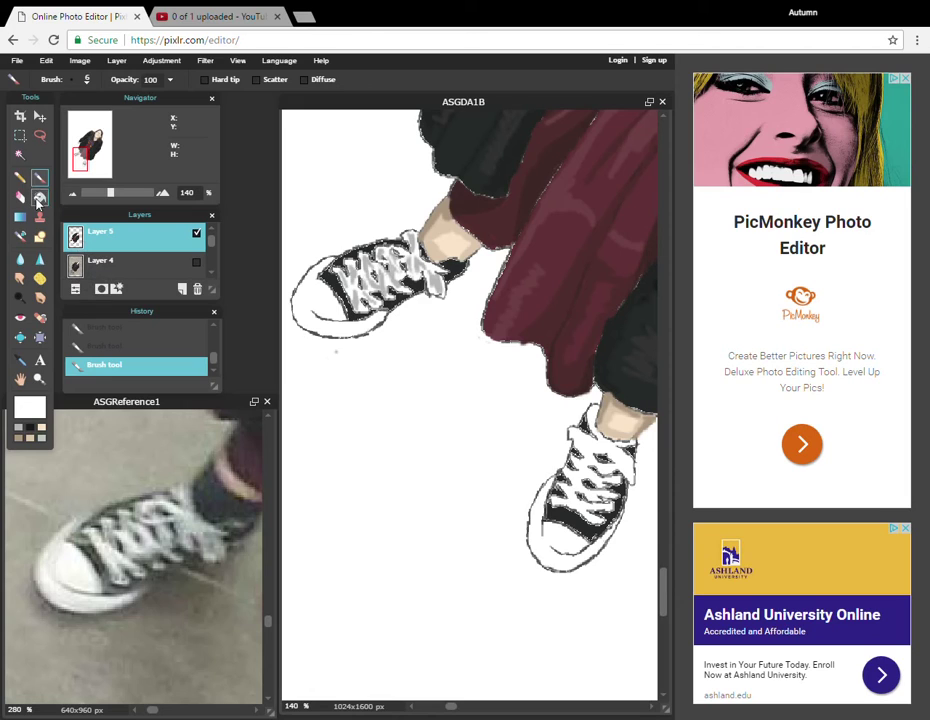
# Sample dark grey from the reference shoe and brush the sideways shoe's dark canvas, refining its edges at brush size 3
pyautogui.click(19, 359)
pyautogui.click(122, 568)
pyautogui.click(40, 177)
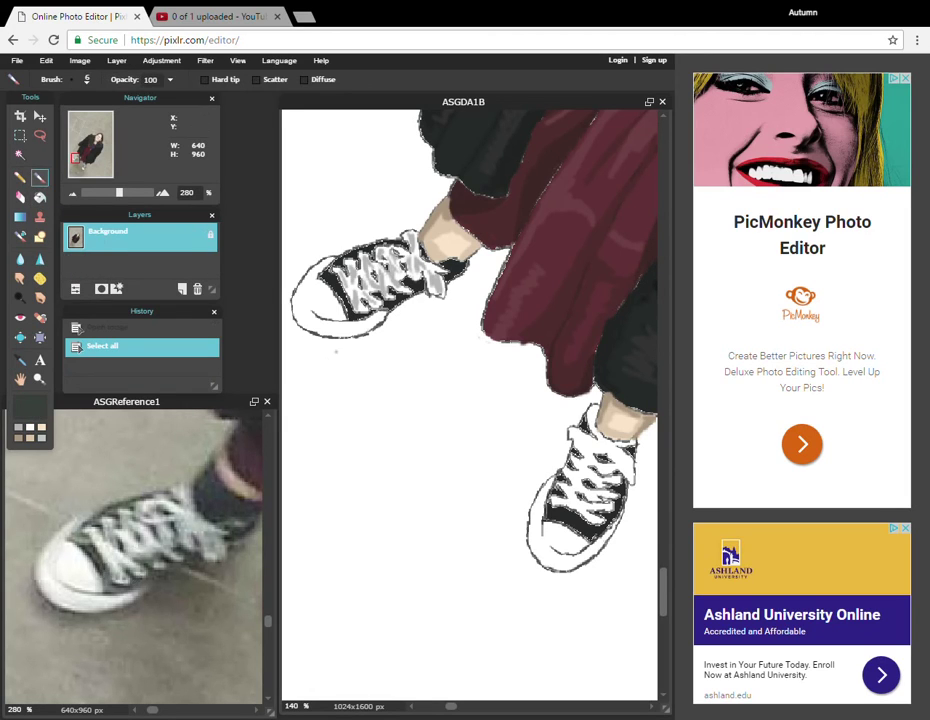
pyautogui.click(369, 433)
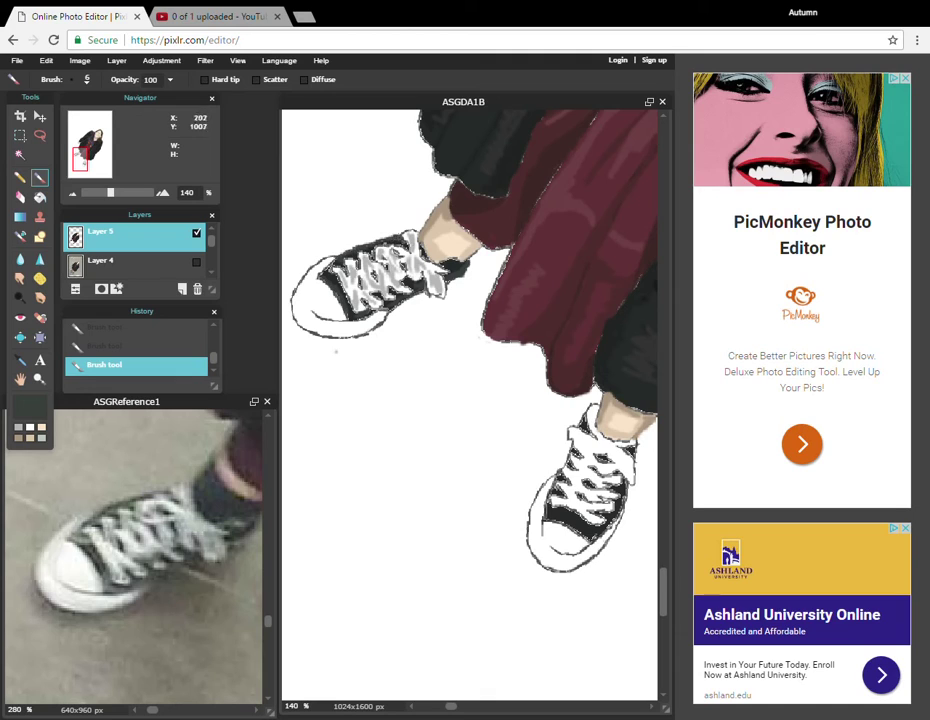
pyautogui.click(87, 79)
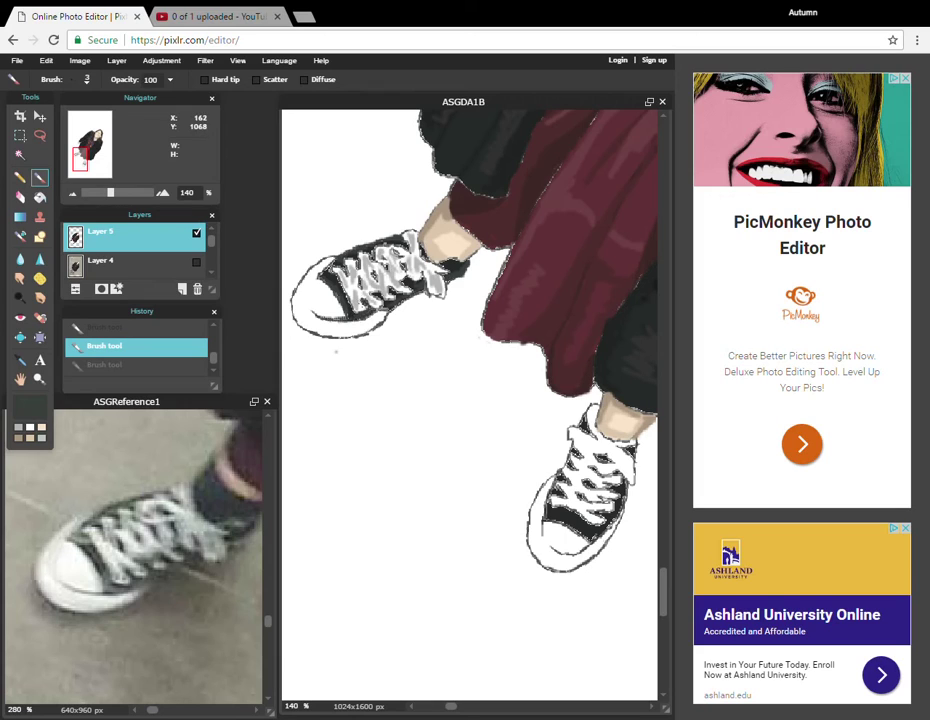
pyautogui.hotkey('ctrl', 'y')
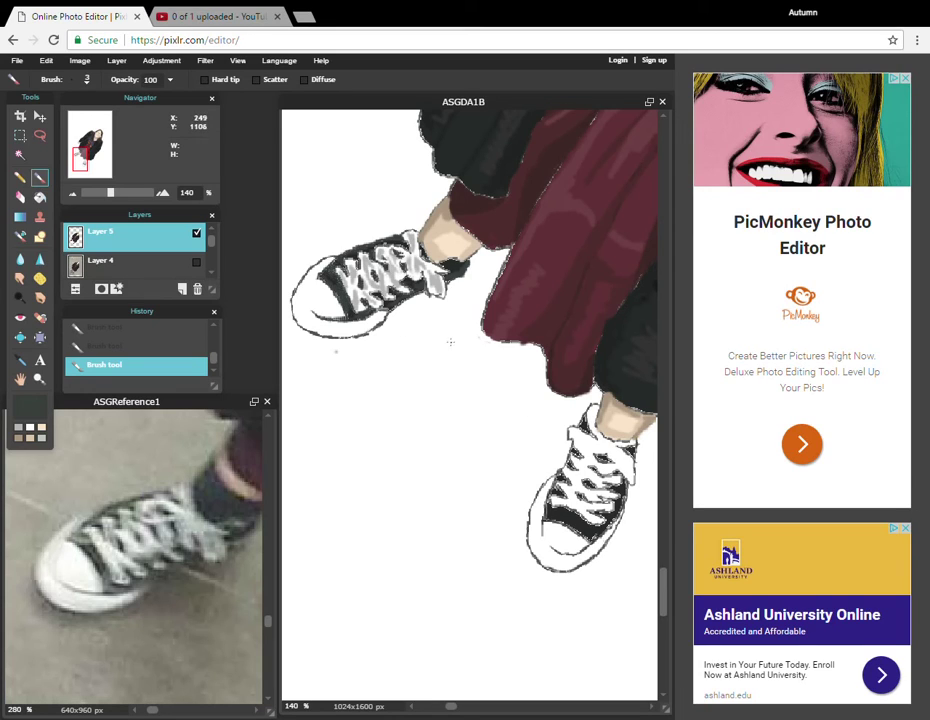
# Sample light grey from the reference shoe's sole and brush shading along the sideways shoe's sole and toe cap
pyautogui.click(22, 363)
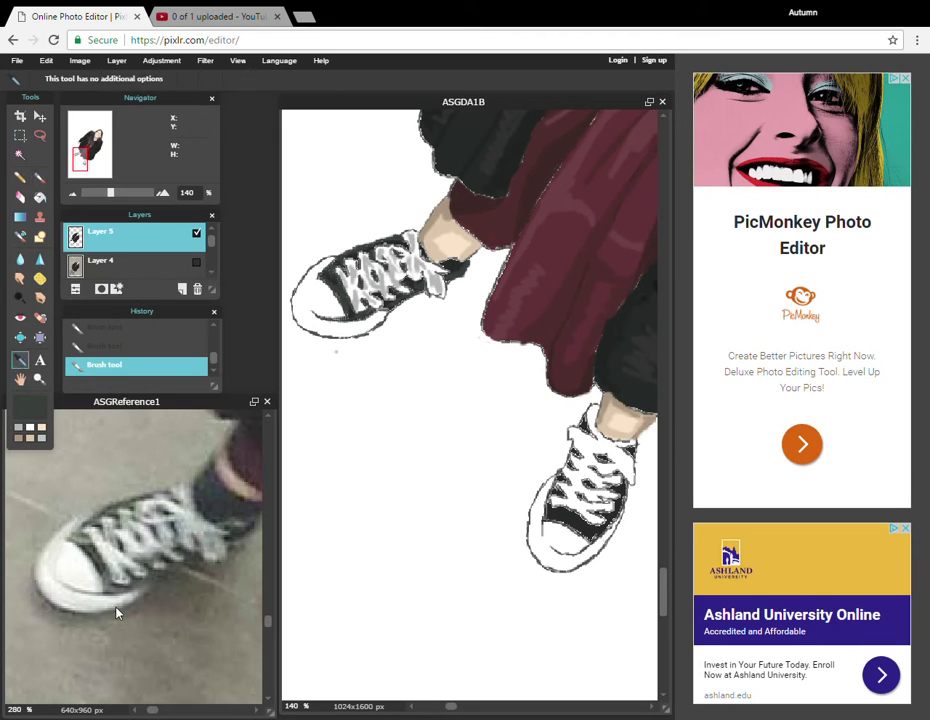
pyautogui.click(118, 608)
pyautogui.click(44, 182)
pyautogui.click(336, 333)
pyautogui.moveTo(378, 326)
pyautogui.mouseDown()
pyautogui.moveTo(327, 339)
pyautogui.moveTo(384, 315)
pyautogui.mouseUp()
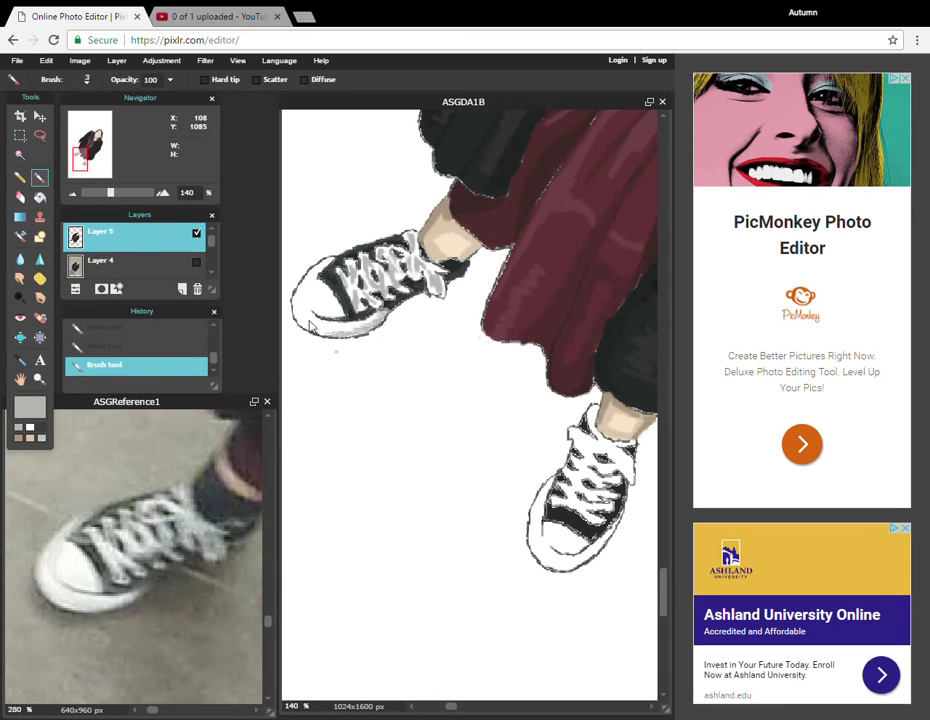
pyautogui.moveTo(336, 333)
pyautogui.mouseDown()
pyautogui.moveTo(314, 330)
pyautogui.moveTo(298, 293)
pyautogui.mouseUp()
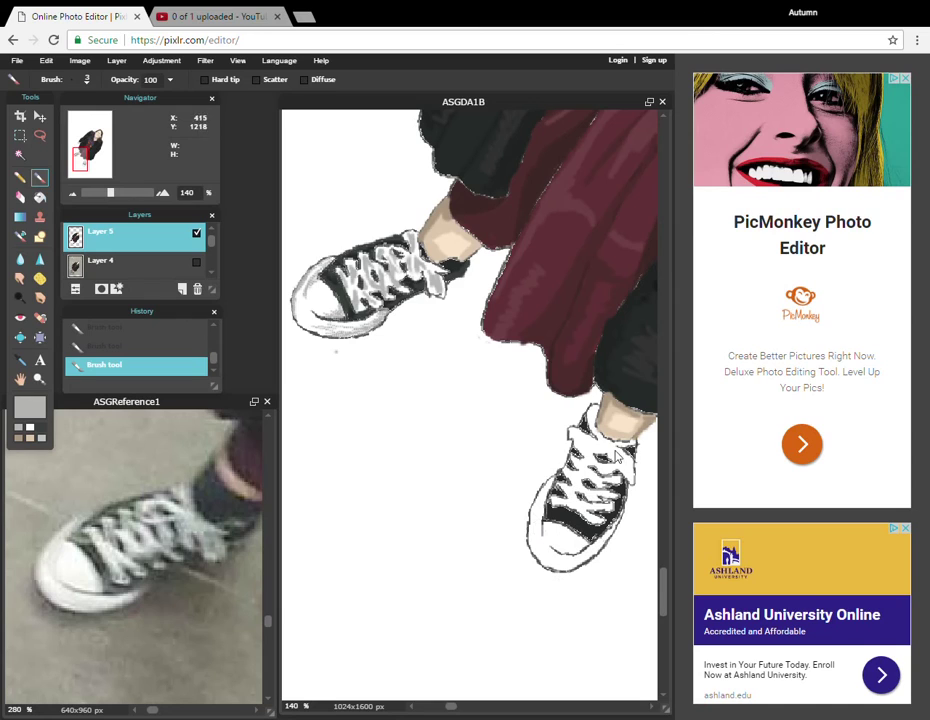
# Set the brush size to 6, bring the other shoe into view in the reference, and brush grey shading onto its drawn laces
pyautogui.click(86, 79)
pyautogui.click(89, 173)
pyautogui.click(20, 379)
pyautogui.moveTo(230, 670)
pyautogui.mouseDown()
pyautogui.moveTo(166, 590)
pyautogui.moveTo(136, 575)
pyautogui.mouseUp()
pyautogui.click(39, 177)
pyautogui.click(581, 437)
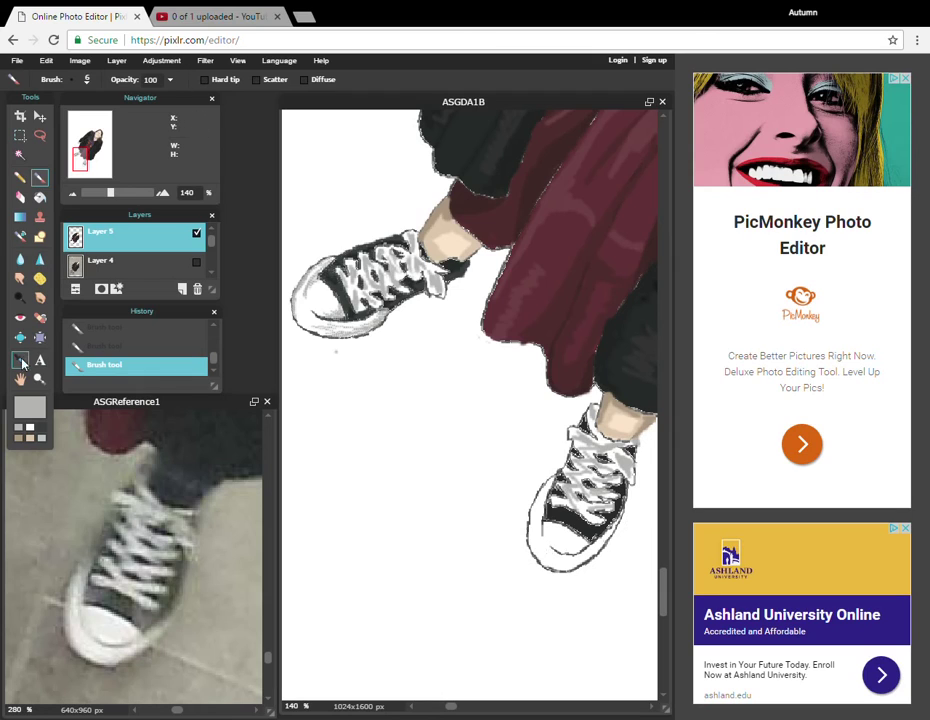
# Sample dark grey from the other shoe in the reference and brush it over that shoe's dark canvas areas
pyautogui.click(20, 360)
pyautogui.click(129, 598)
pyautogui.click(39, 177)
pyautogui.moveTo(546, 517); pyautogui.dragTo(553, 500)
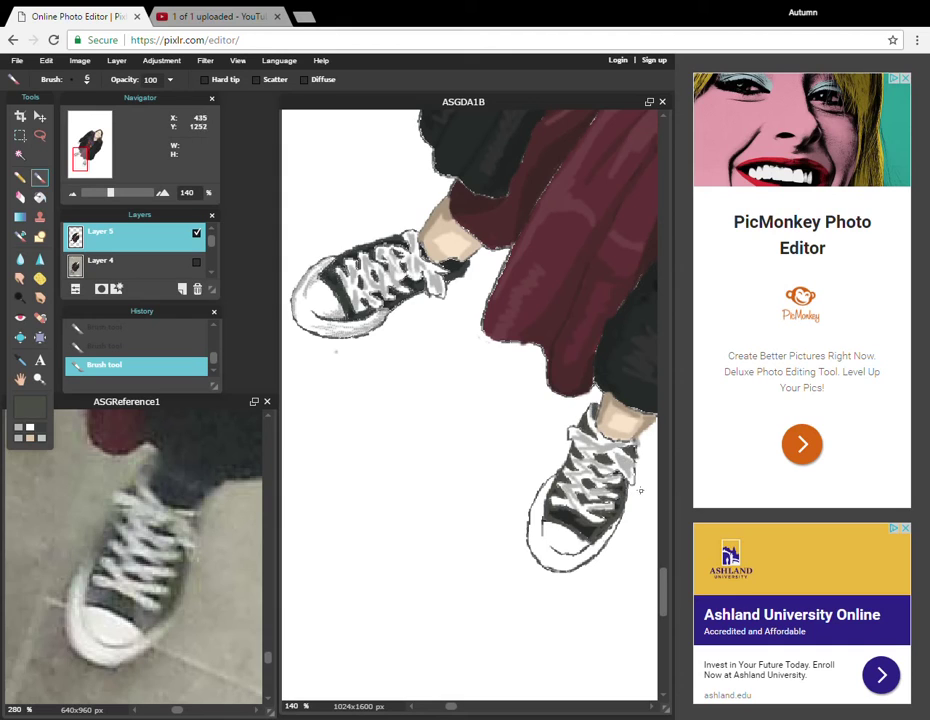
# Reduce the brush size to 3 and brush light beige-grey shading along the second shoe's sole and toe cap
pyautogui.click(74, 80)
pyautogui.click(106, 120)
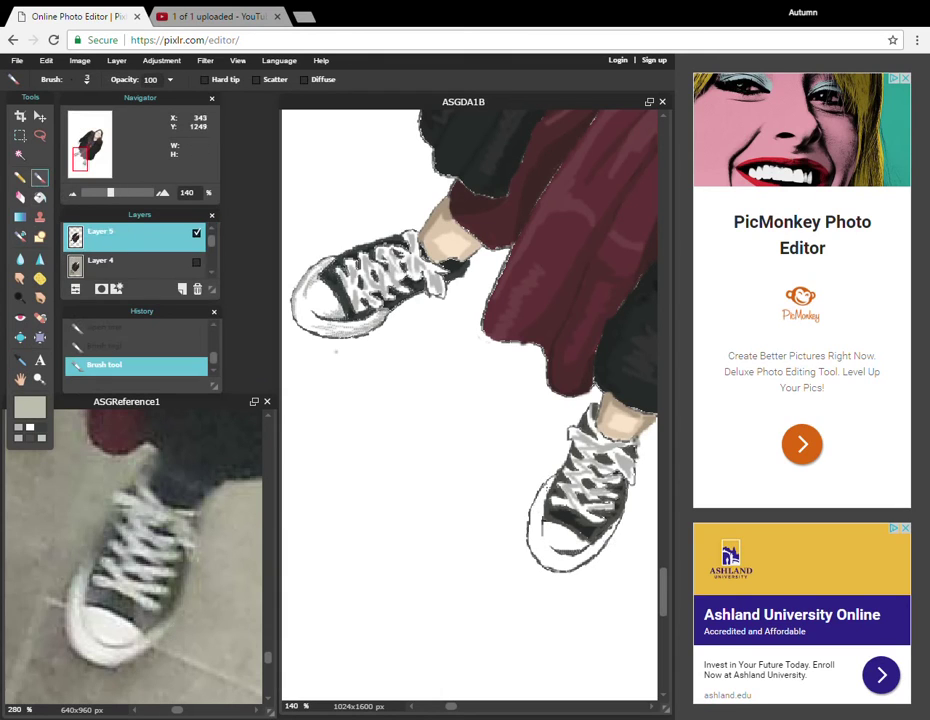
pyautogui.moveTo(555, 469)
pyautogui.mouseDown()
pyautogui.moveTo(523, 535)
pyautogui.moveTo(562, 568)
pyautogui.moveTo(611, 562)
pyautogui.mouseUp()
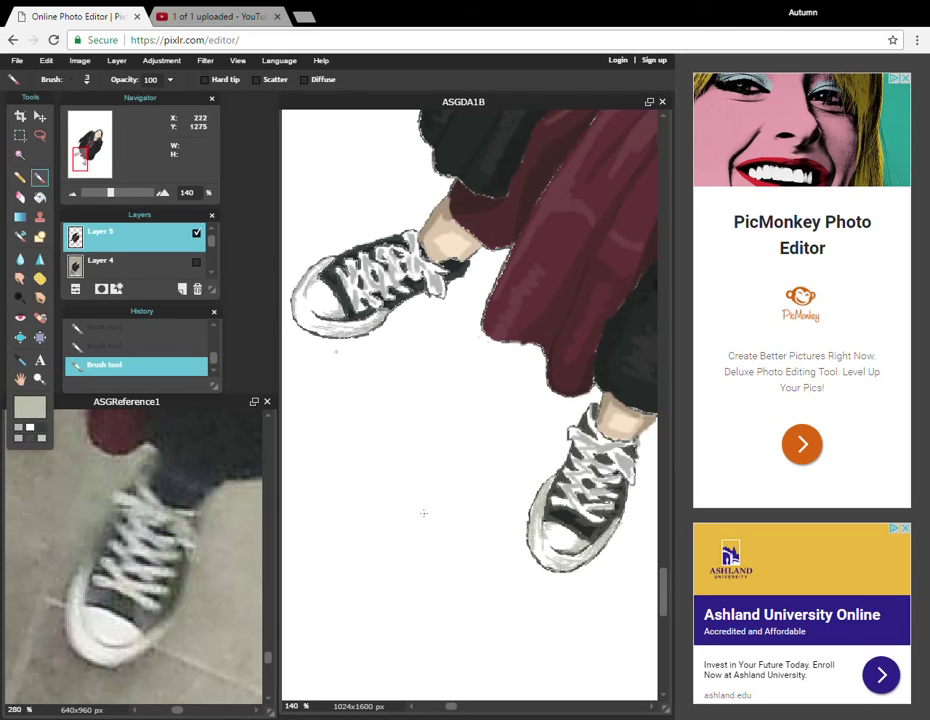
# Sample a pinkish skin tone from the reference hand and brush shading onto the drawn hand at brush size 6
pyautogui.scroll(-5, 419, 504)
pyautogui.press('h')
pyautogui.moveTo(605, 391); pyautogui.dragTo(527, 430)
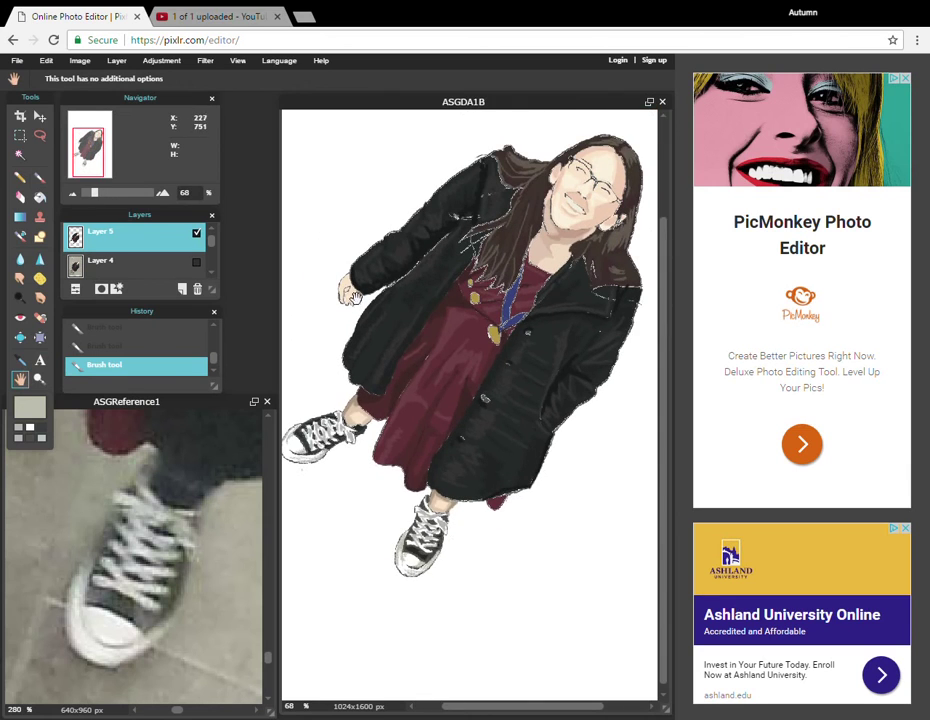
pyautogui.scroll(10, 354, 297)
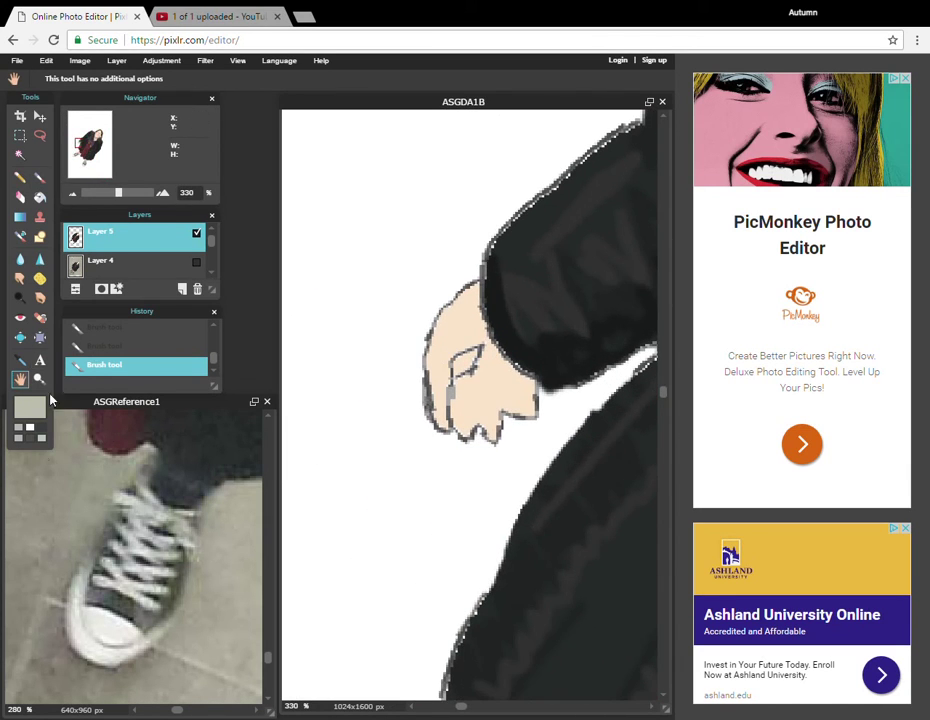
pyautogui.click(62, 484)
pyautogui.scroll(-1, 93, 490)
pyautogui.moveTo(93, 490); pyautogui.dragTo(125, 510)
pyautogui.click(20, 359)
pyautogui.click(138, 488)
pyautogui.click(40, 177)
pyautogui.click(87, 79)
pyautogui.click(127, 318)
pyautogui.press('BackSpace')
pyautogui.write('6')
pyautogui.click(476, 342)
pyautogui.click(468, 307)
pyautogui.moveTo(468, 303)
pyautogui.mouseDown()
pyautogui.moveTo(495, 382)
pyautogui.moveTo(505, 373)
pyautogui.moveTo(485, 359)
pyautogui.moveTo(496, 373)
pyautogui.moveTo(456, 411)
pyautogui.moveTo(467, 384)
pyautogui.moveTo(459, 420)
pyautogui.mouseUp()
pyautogui.moveTo(465, 308)
pyautogui.mouseDown()
pyautogui.moveTo(465, 340)
pyautogui.moveTo(472, 323)
pyautogui.moveTo(436, 358)
pyautogui.moveTo(444, 354)
pyautogui.mouseUp()
pyautogui.moveTo(441, 385); pyautogui.dragTo(437, 411)
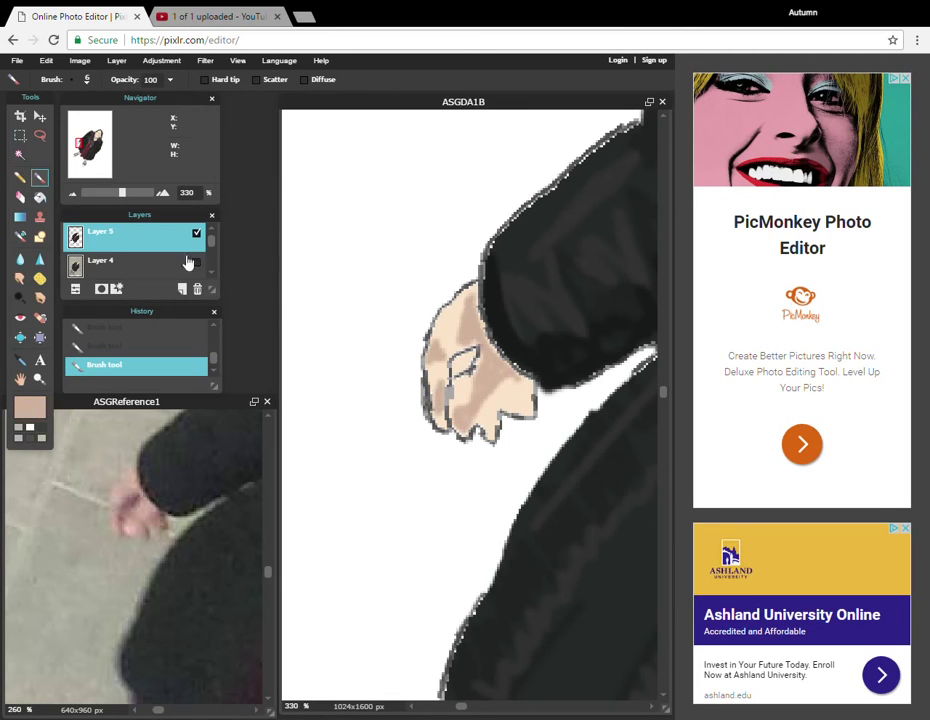
# Sample the dusky rose from the reference fingers and brush deep shadows onto the fingertips and the hollow of the hand
pyautogui.keyDown('alt'); pyautogui.click(155, 519); pyautogui.keyUp('alt')
pyautogui.click(487, 418)
pyautogui.moveTo(487, 418)
pyautogui.mouseDown()
pyautogui.moveTo(494, 432)
pyautogui.moveTo(529, 403)
pyautogui.mouseUp()
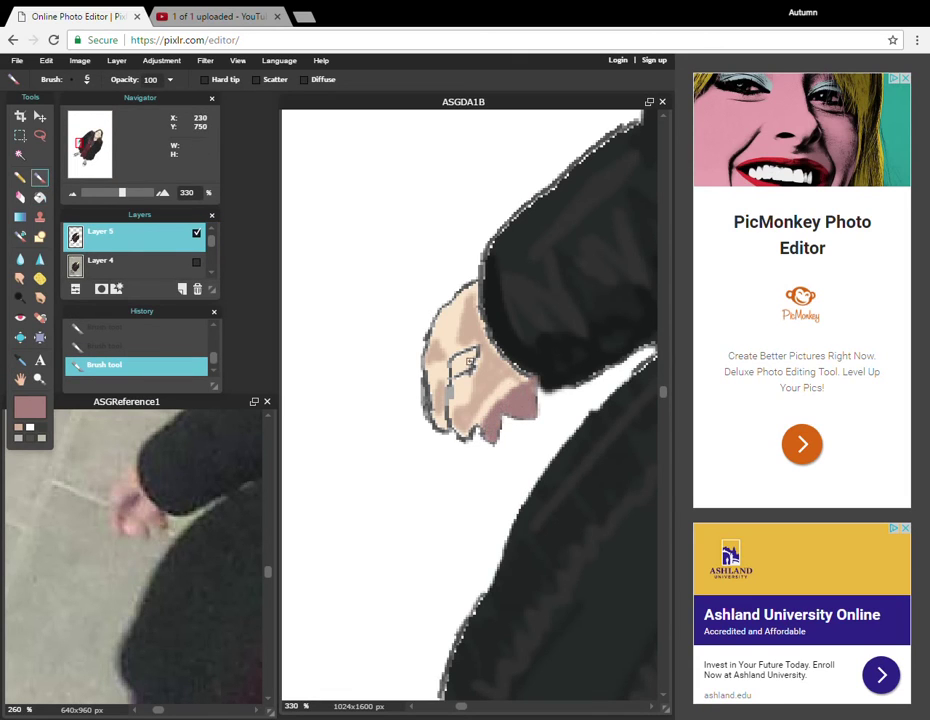
pyautogui.moveTo(470, 361)
pyautogui.mouseDown()
pyautogui.moveTo(438, 335)
pyautogui.moveTo(475, 342)
pyautogui.moveTo(502, 269)
pyautogui.moveTo(472, 379)
pyautogui.moveTo(451, 384)
pyautogui.moveTo(475, 349)
pyautogui.moveTo(458, 384)
pyautogui.moveTo(472, 355)
pyautogui.moveTo(445, 341)
pyautogui.moveTo(467, 337)
pyautogui.moveTo(453, 343)
pyautogui.moveTo(433, 418)
pyautogui.moveTo(441, 370)
pyautogui.mouseUp()
# Sample light pink from the reference hand and brush it over the knuckles, thumb and fingers to blend the shadows
pyautogui.click(20, 359)
pyautogui.click(128, 475)
pyautogui.click(39, 177)
pyautogui.click(445, 339)
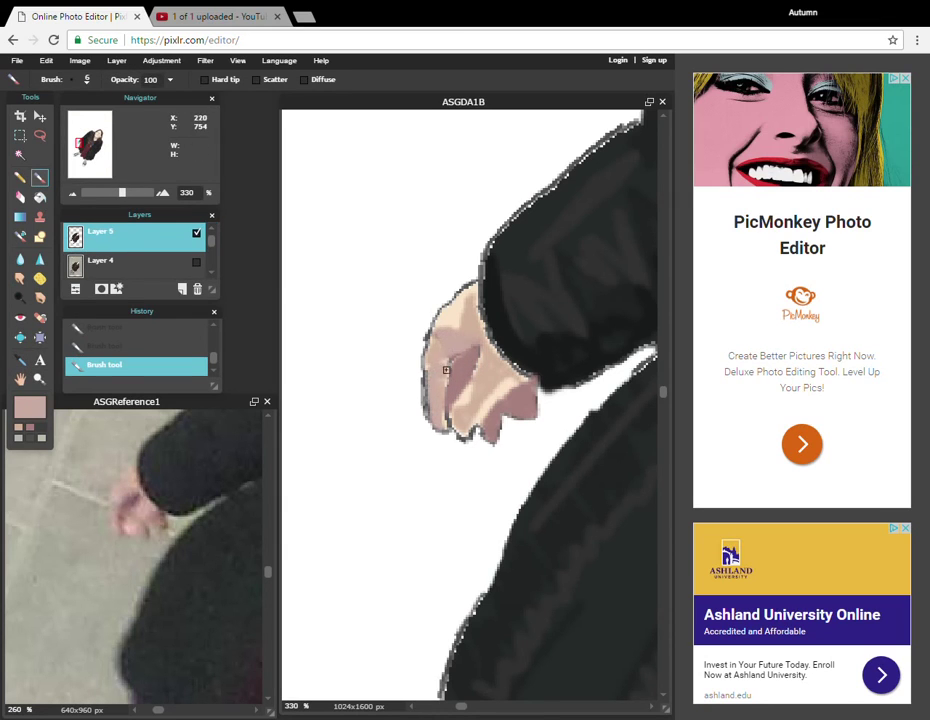
pyautogui.moveTo(484, 415)
pyautogui.mouseDown()
pyautogui.moveTo(531, 402)
pyautogui.moveTo(466, 392)
pyautogui.moveTo(463, 380)
pyautogui.moveTo(505, 364)
pyautogui.mouseUp()
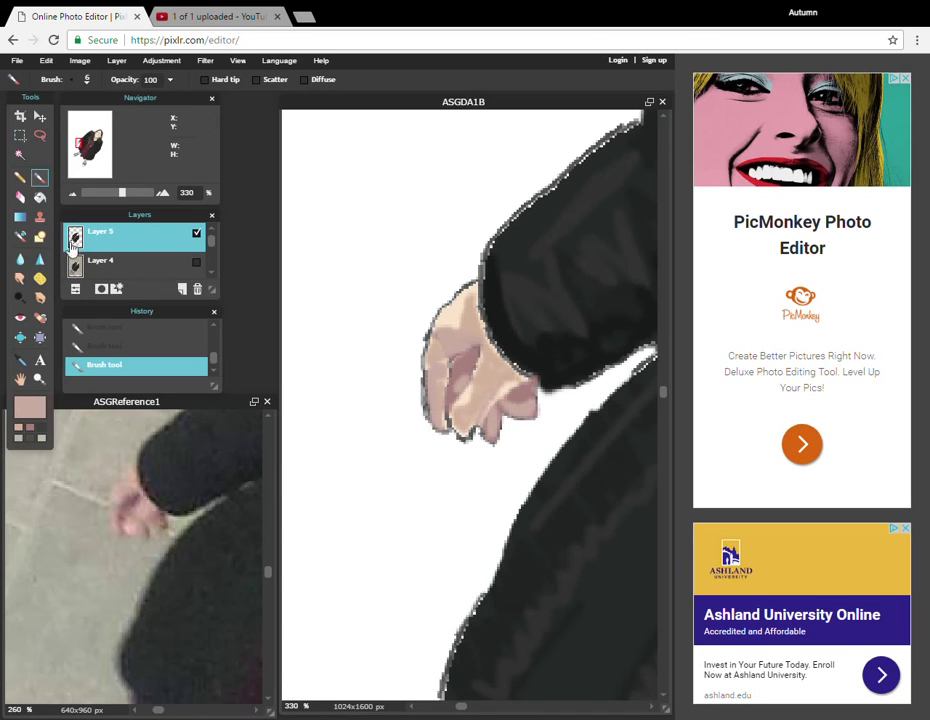
# Set the brush to 27 opacity and size 15, and brush a soft skin tone over the hand and its edges
pyautogui.click(170, 80)
pyautogui.moveTo(174, 104); pyautogui.dragTo(117, 104)
pyautogui.click(87, 80)
pyautogui.click(102, 148)
pyautogui.moveTo(425, 408)
pyautogui.mouseDown()
pyautogui.moveTo(433, 329)
pyautogui.moveTo(463, 267)
pyautogui.mouseUp()
pyautogui.moveTo(543, 428); pyautogui.dragTo(546, 407)
pyautogui.moveTo(420, 322); pyautogui.dragTo(450, 275)
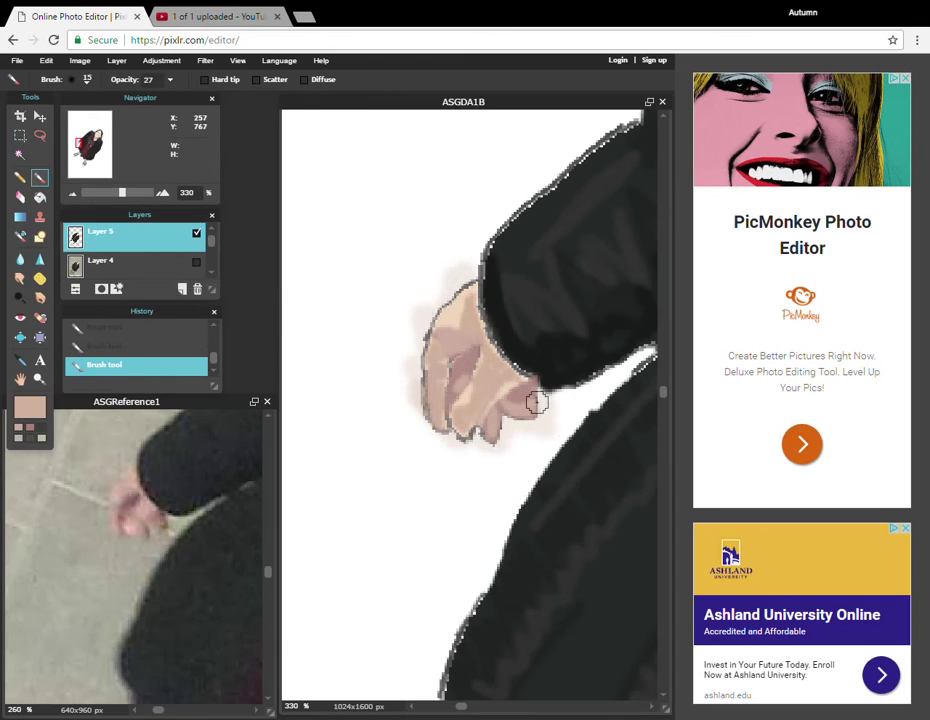
pyautogui.moveTo(420, 438); pyautogui.dragTo(420, 480)
# Erase the soft skin-tone paint that spills outside the hand's outline
pyautogui.click(20, 197)
pyautogui.moveTo(403, 411)
pyautogui.mouseDown()
pyautogui.moveTo(420, 457)
pyautogui.moveTo(487, 453)
pyautogui.moveTo(510, 427)
pyautogui.moveTo(544, 425)
pyautogui.moveTo(536, 394)
pyautogui.moveTo(550, 422)
pyautogui.mouseUp()
pyautogui.moveTo(417, 307)
pyautogui.mouseDown()
pyautogui.moveTo(453, 285)
pyautogui.moveTo(432, 290)
pyautogui.mouseUp()
# Show the tile-line layer and draw size 1 cross joints with the Line tool between the floor lines on the drawing's left side
pyautogui.scroll(-3, 534, 339)
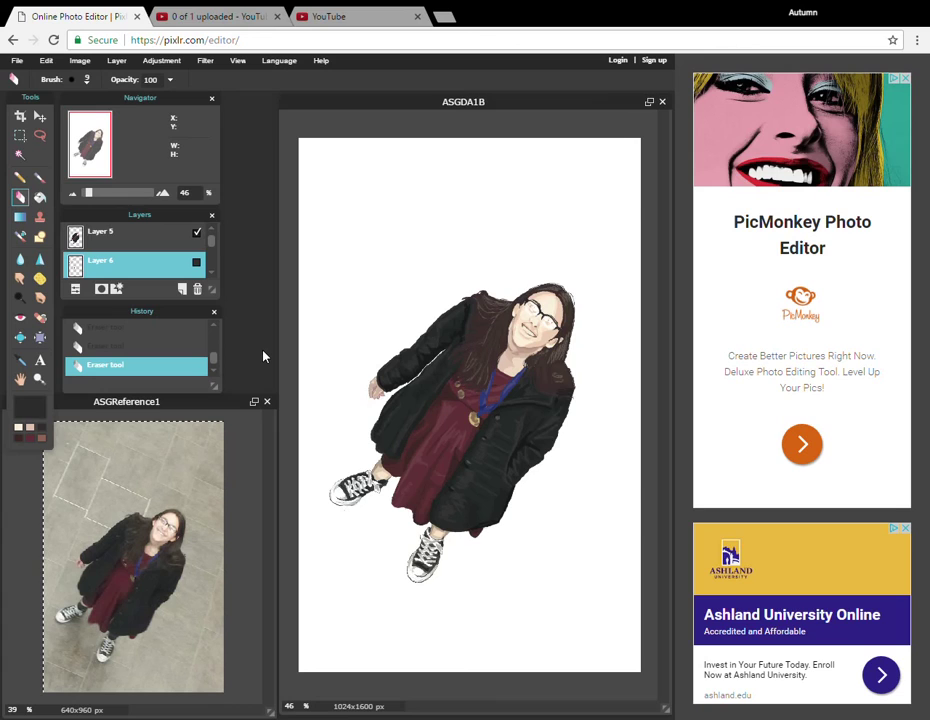
pyautogui.click(196, 261)
pyautogui.click(40, 236)
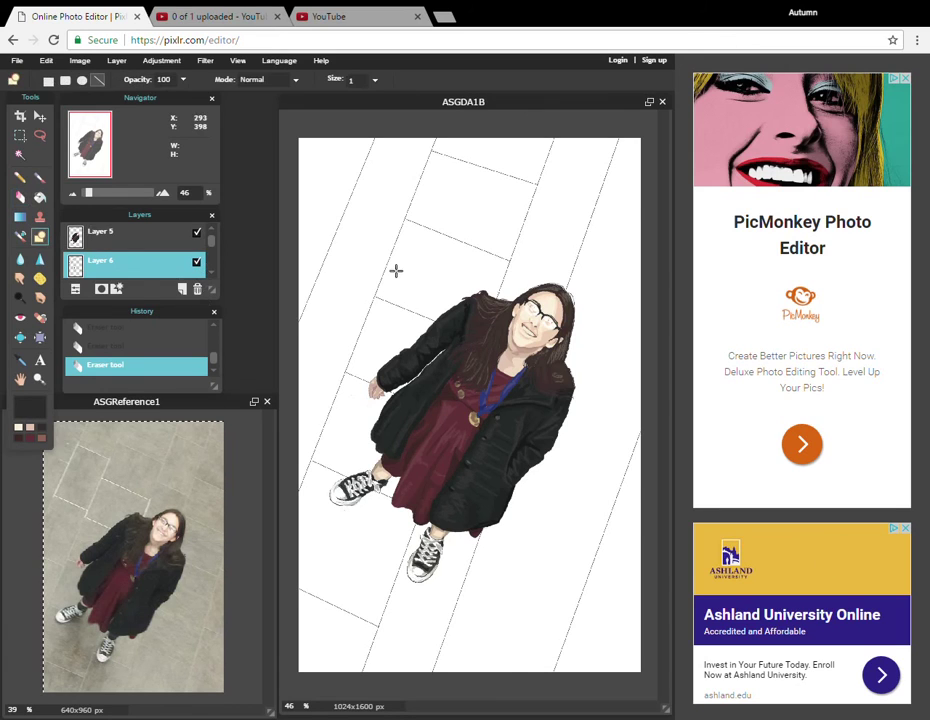
pyautogui.moveTo(363, 158); pyautogui.dragTo(418, 186)
pyautogui.moveTo(336, 232); pyautogui.dragTo(397, 259)
pyautogui.moveTo(360, 330); pyautogui.dragTo(305, 308)
pyautogui.moveTo(330, 410); pyautogui.dragTo(299, 398)
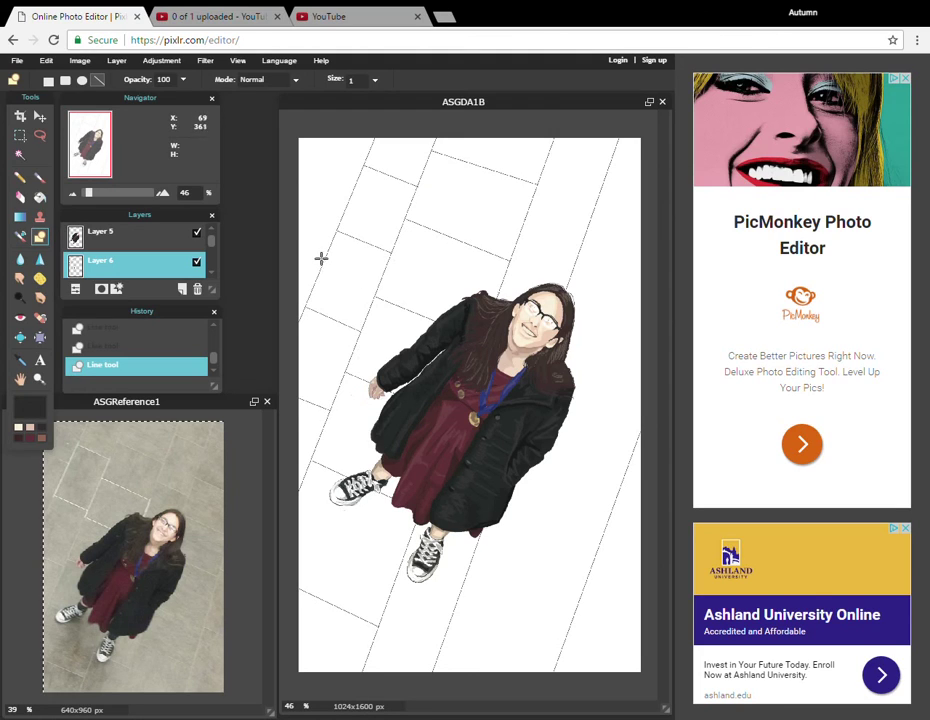
pyautogui.moveTo(356, 198); pyautogui.dragTo(280, 166)
# Draw the cross joints of the tiles around the lower shoe and along the right side of the floor
pyautogui.moveTo(402, 560); pyautogui.dragTo(463, 585)
pyautogui.moveTo(369, 660); pyautogui.dragTo(428, 676)
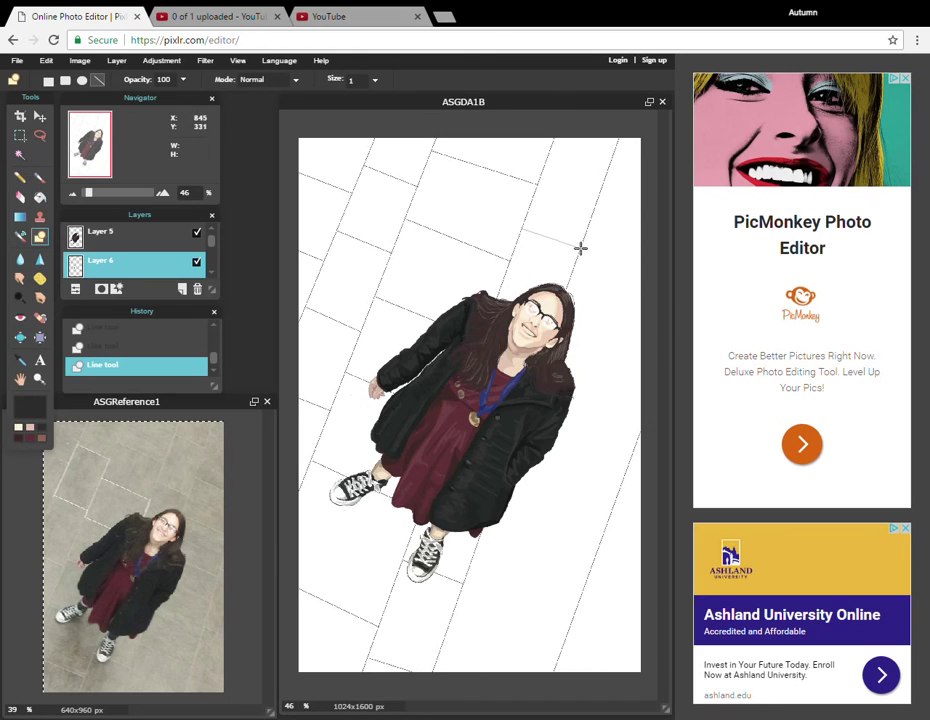
pyautogui.moveTo(548, 154); pyautogui.dragTo(612, 177)
pyautogui.moveTo(589, 223); pyautogui.dragTo(658, 251)
pyautogui.moveTo(566, 305); pyautogui.dragTo(663, 348)
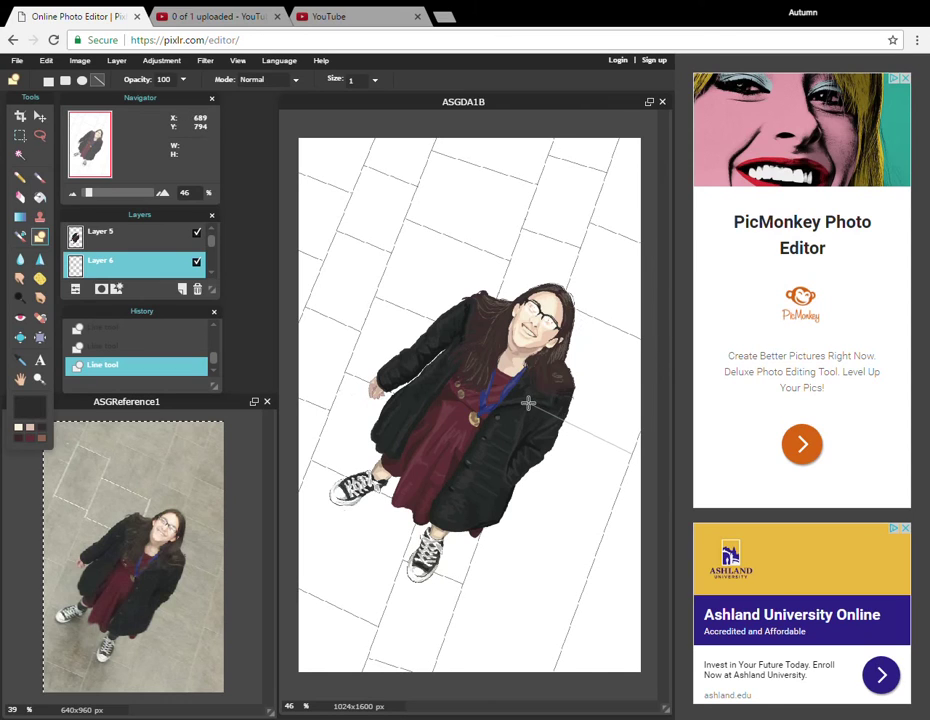
pyautogui.moveTo(602, 529); pyautogui.dragTo(483, 483)
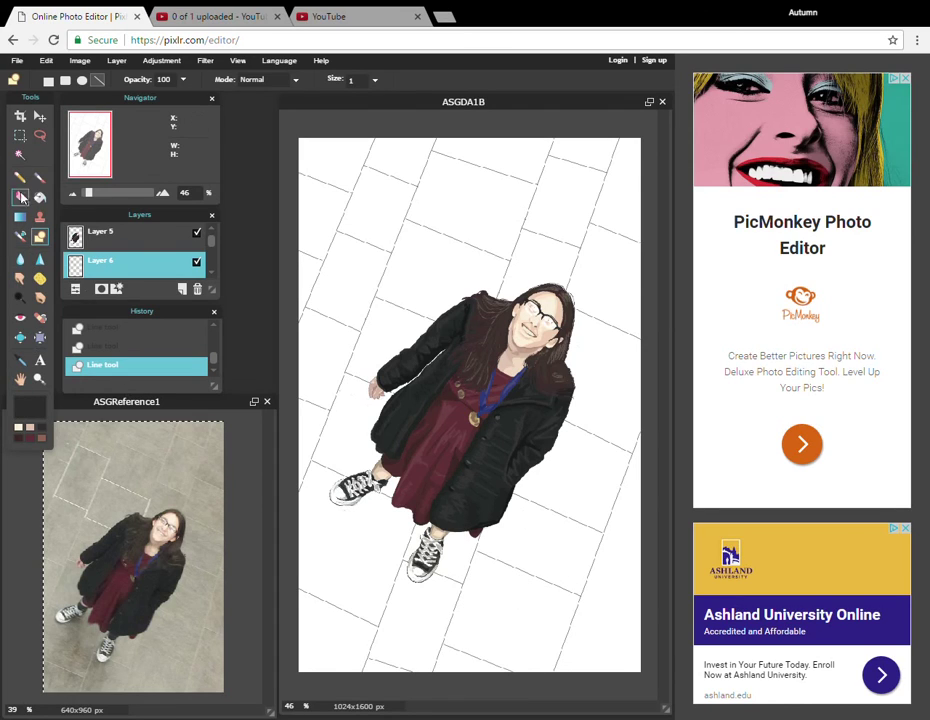
# Undo the stray eraser mark and draw one more tile joint near the floor's lower right edge
pyautogui.click(20, 196)
pyautogui.hotkey('ctrl', 'z')
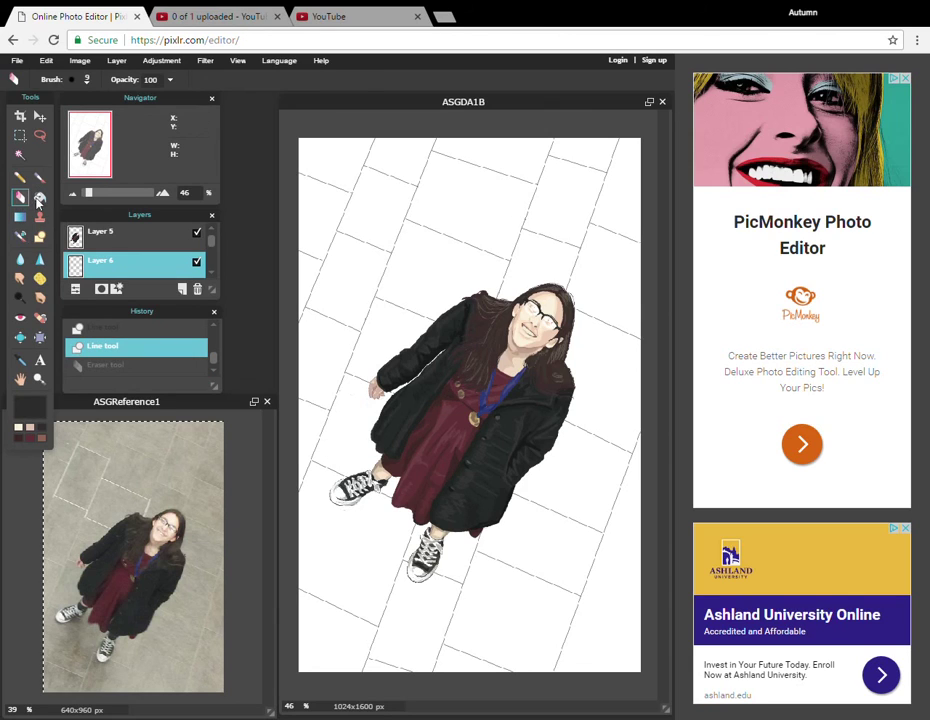
pyautogui.click(40, 236)
pyautogui.moveTo(592, 567); pyautogui.dragTo(637, 477)
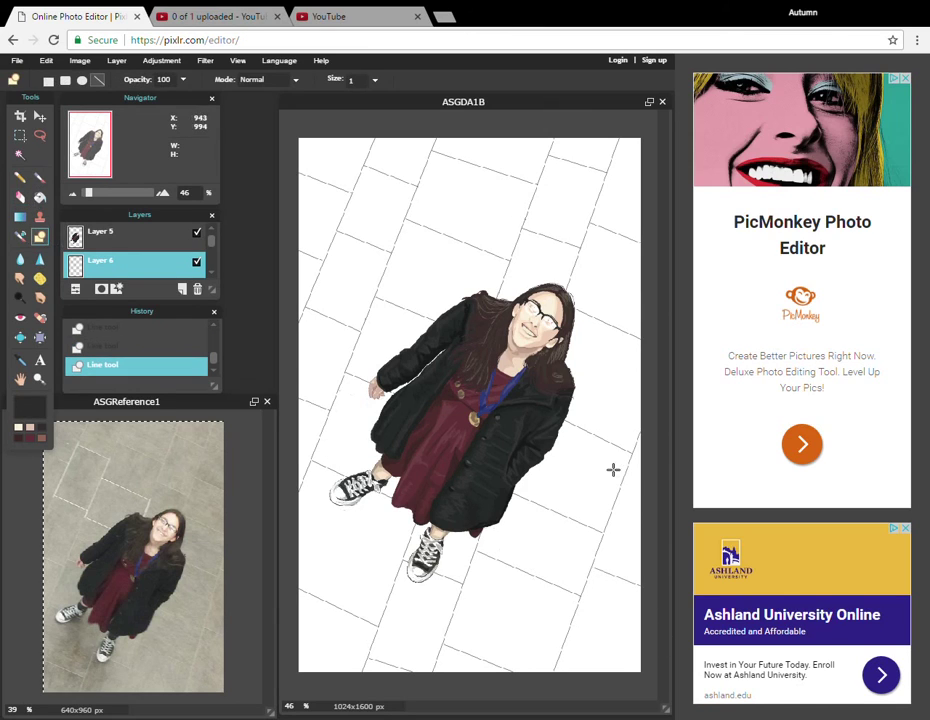
# Fill a new layer beneath the tile lines with grey-beige sampled from the reference floor, and merge the line layer into it
pyautogui.click(182, 289)
pyautogui.moveTo(211, 241); pyautogui.dragTo(141, 296)
pyautogui.click(40, 197)
pyautogui.click(20, 360)
pyautogui.click(133, 459)
pyautogui.click(42, 196)
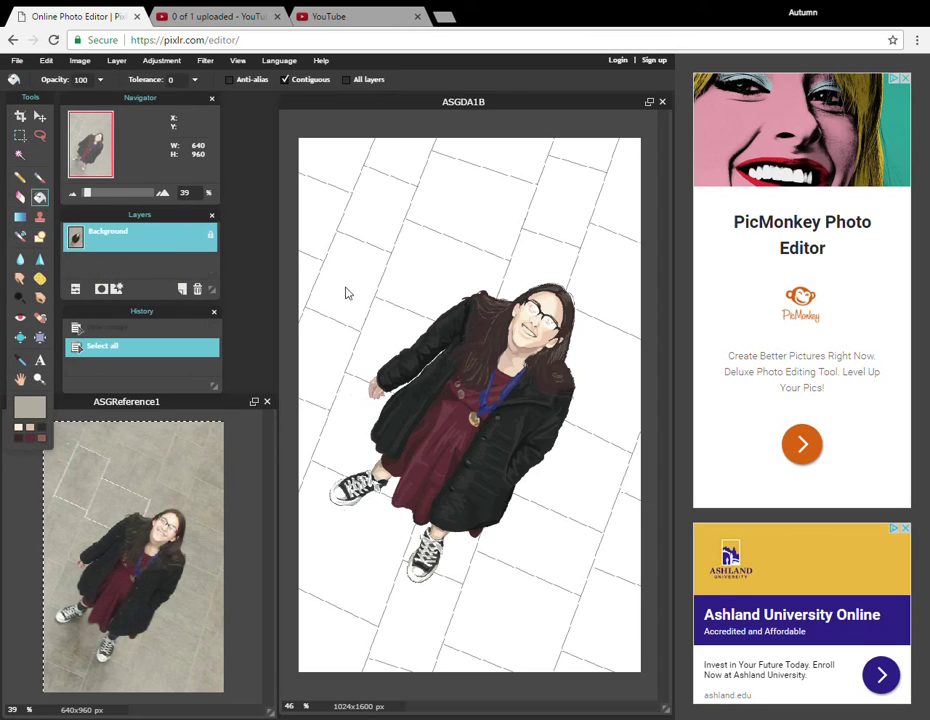
pyautogui.click(346, 293)
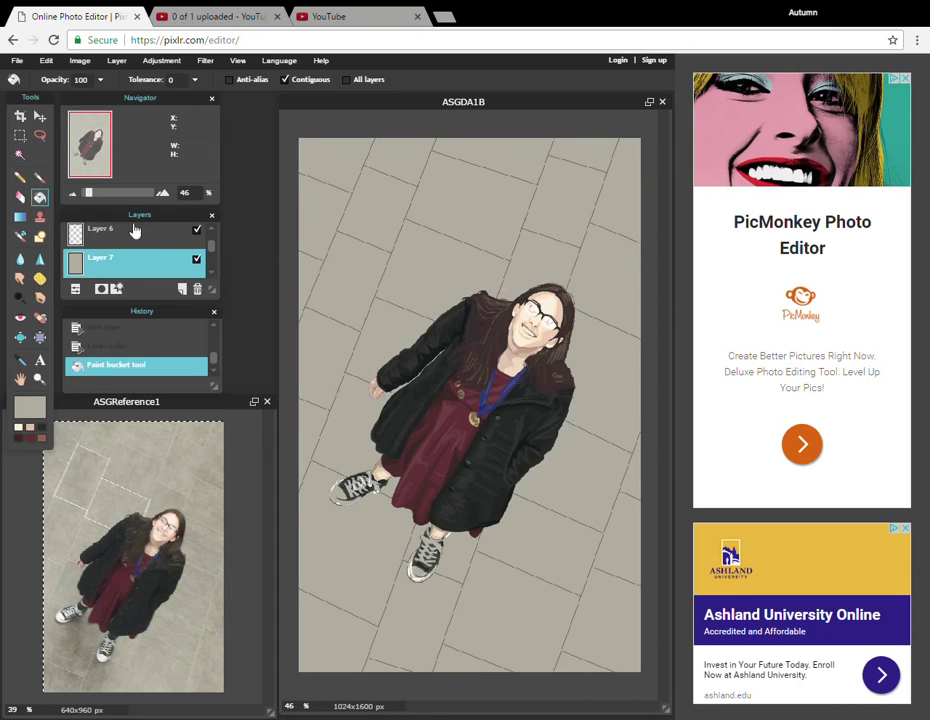
pyautogui.click(135, 230)
pyautogui.hotkey('ctrl', 'e')
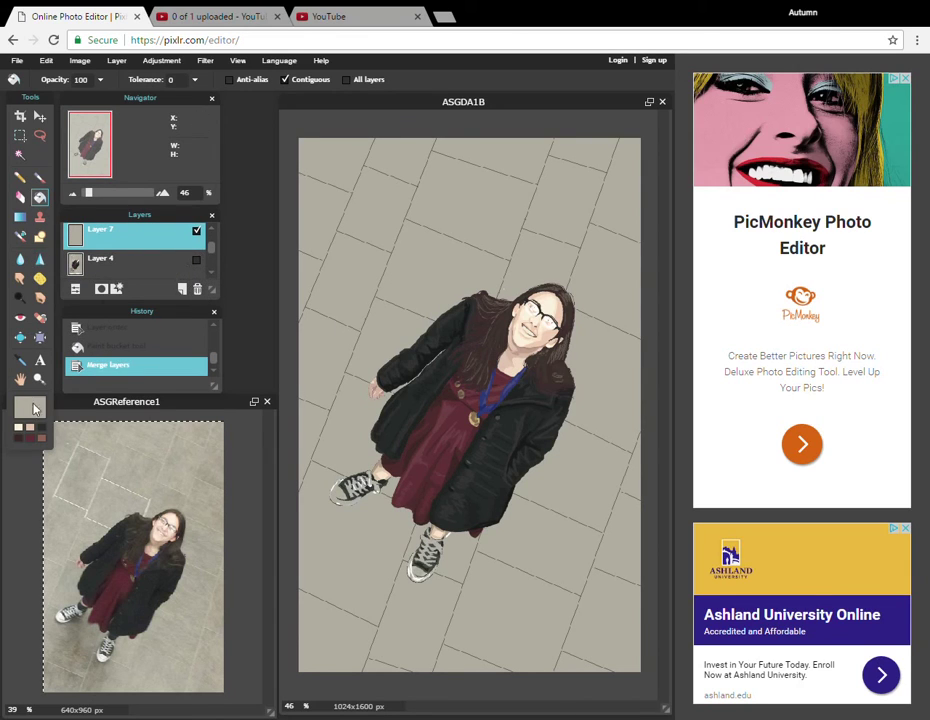
# Set the main colour to white and fill the toe cap of the lower shoe on Layer 5, undoing the misplaced tile fill
pyautogui.click(30, 406)
pyautogui.moveTo(284, 480); pyautogui.dragTo(343, 496)
pyautogui.click(492, 484)
pyautogui.click(467, 585)
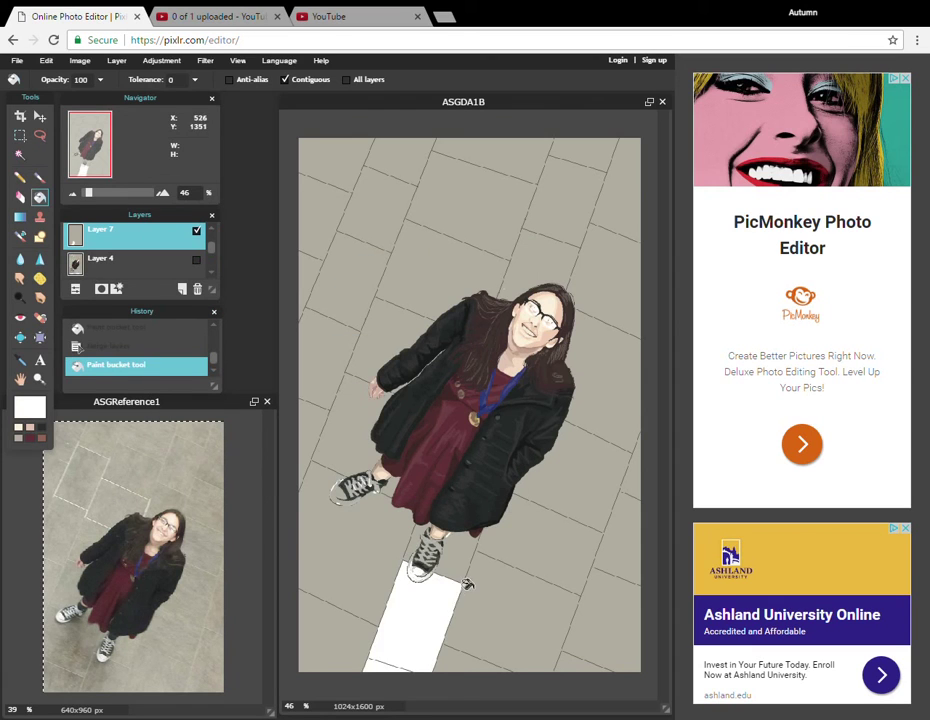
pyautogui.hotkey('ctrl', 'z')
pyautogui.moveTo(210, 247); pyautogui.dragTo(210, 239)
pyautogui.click(160, 237)
pyautogui.click(416, 569)
# Fill the see-through patches in the lower shoe's laces with white, hiding the floor layer briefly to compare
pyautogui.scroll(1, 438, 510)
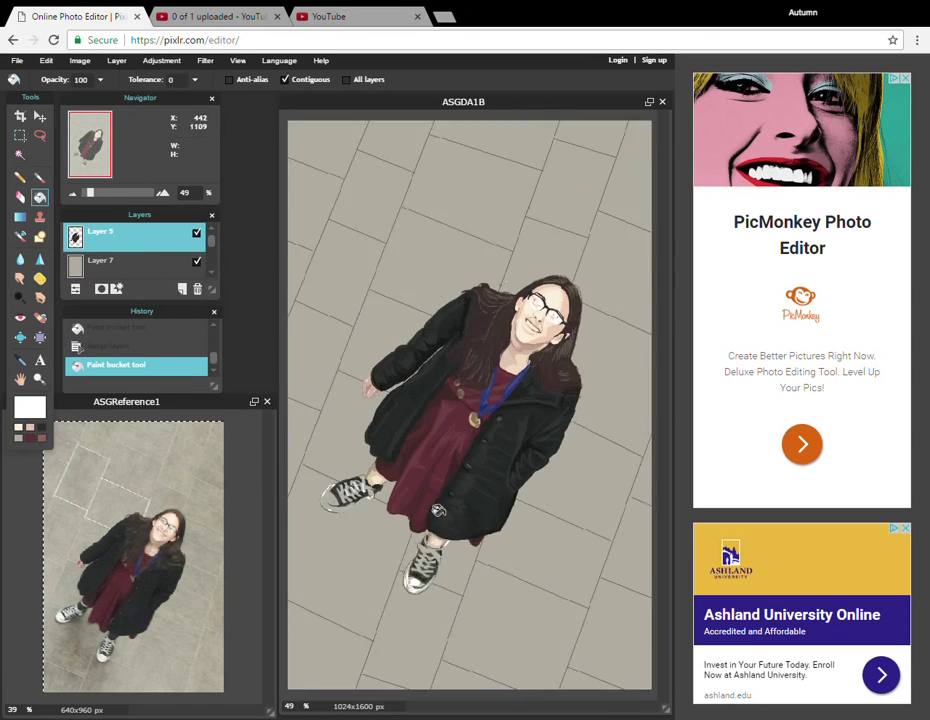
pyautogui.press('h')
pyautogui.scroll(5, 473, 550)
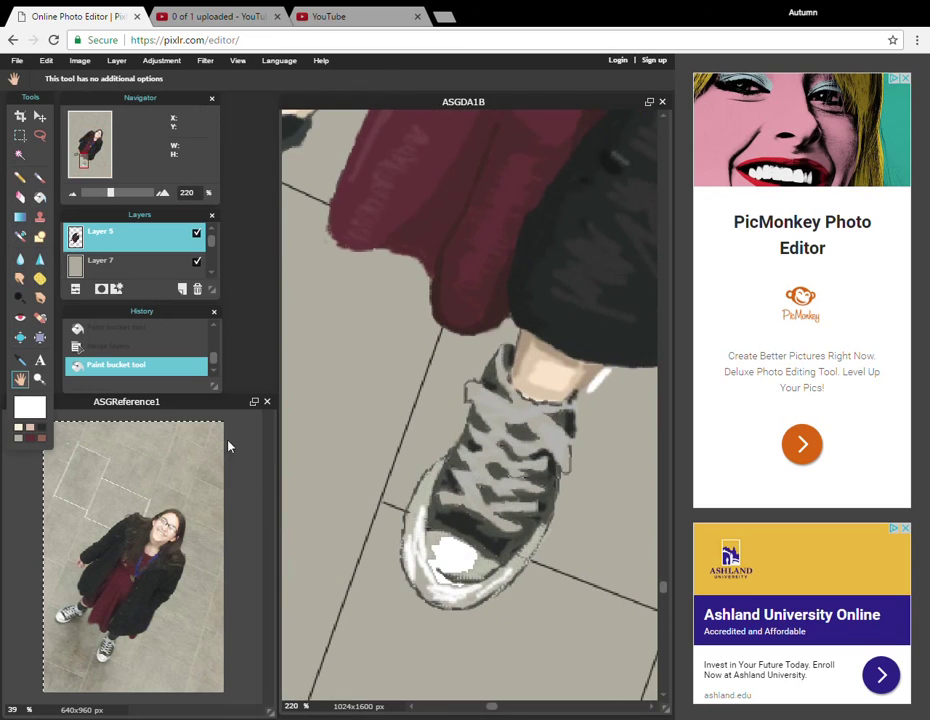
pyautogui.click(40, 197)
pyautogui.click(518, 400)
pyautogui.click(540, 419)
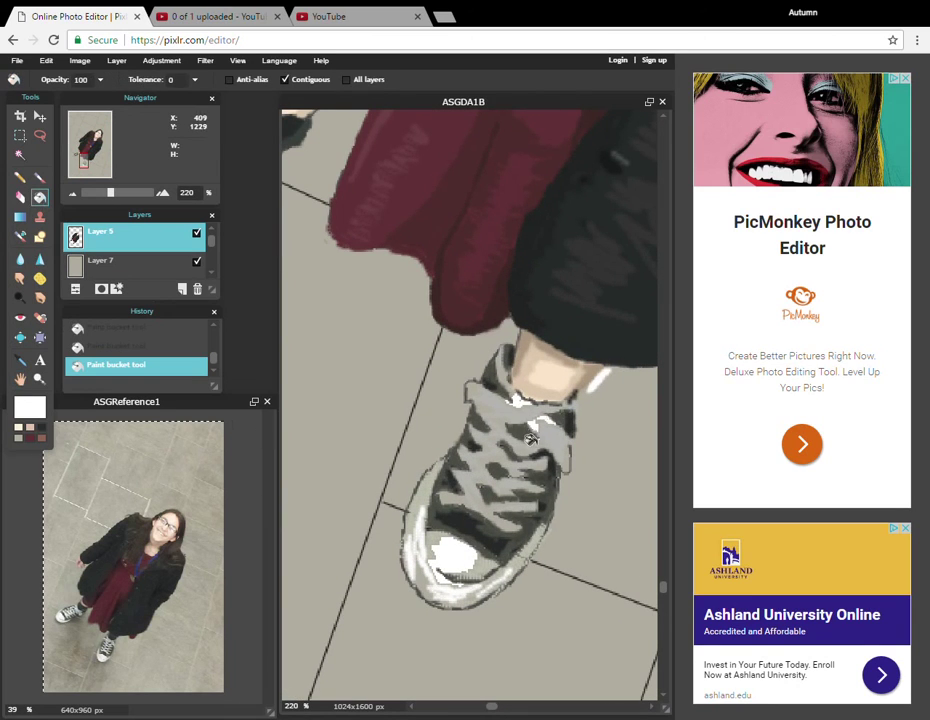
pyautogui.click(196, 261)
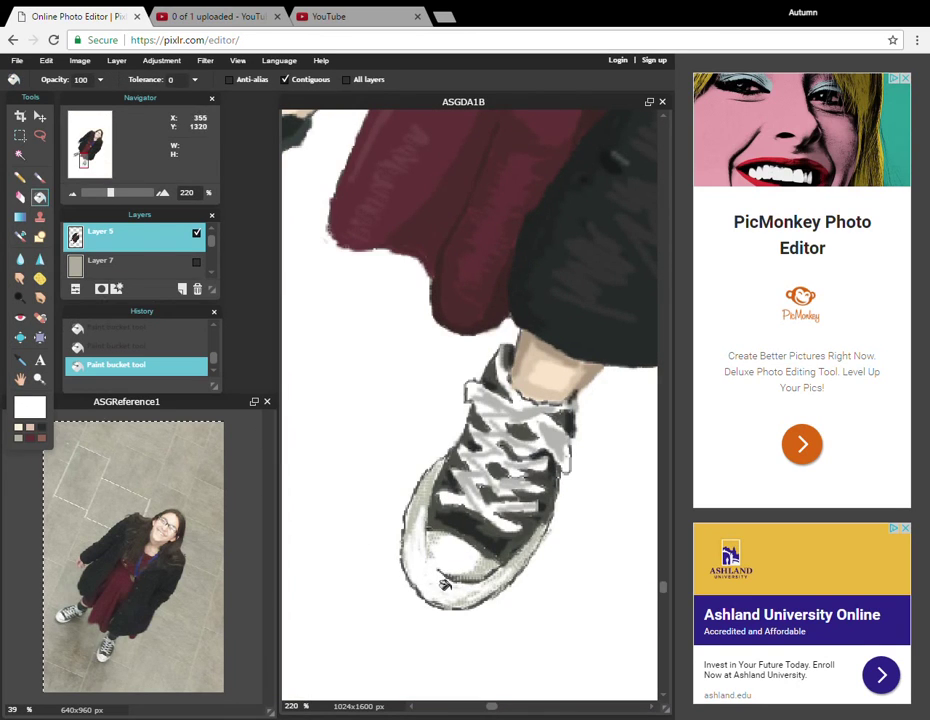
pyautogui.click(196, 261)
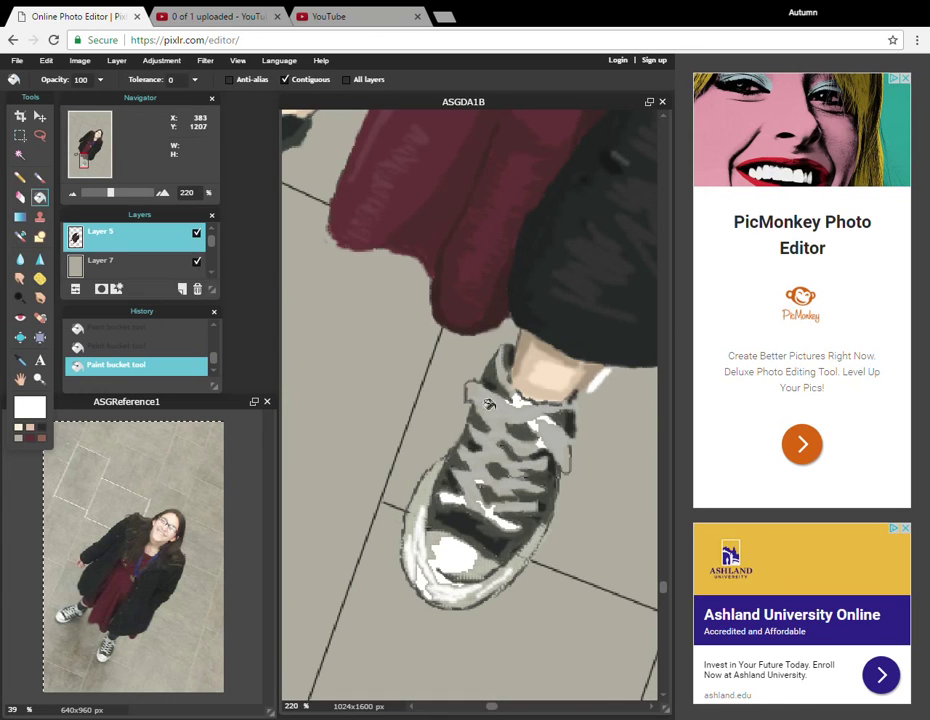
# Brush white over the lower shoe's laces and sole, and cover the stray white beside the ankle with the sampled floor colour
pyautogui.click(38, 178)
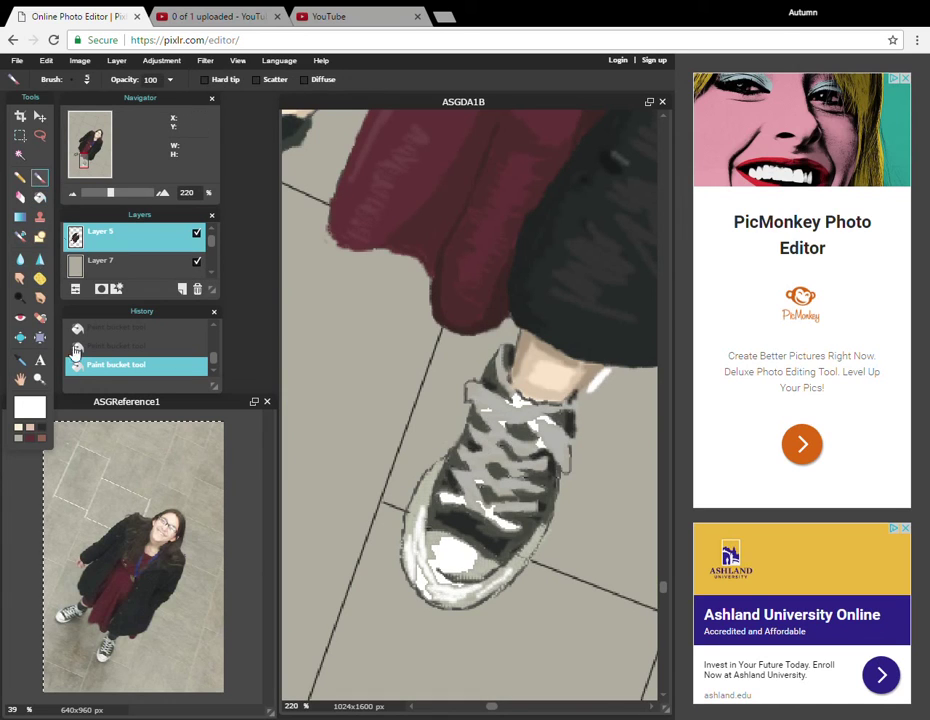
pyautogui.moveTo(494, 400); pyautogui.dragTo(472, 388)
pyautogui.moveTo(488, 394)
pyautogui.mouseDown()
pyautogui.moveTo(506, 400)
pyautogui.moveTo(473, 391)
pyautogui.moveTo(484, 408)
pyautogui.mouseUp()
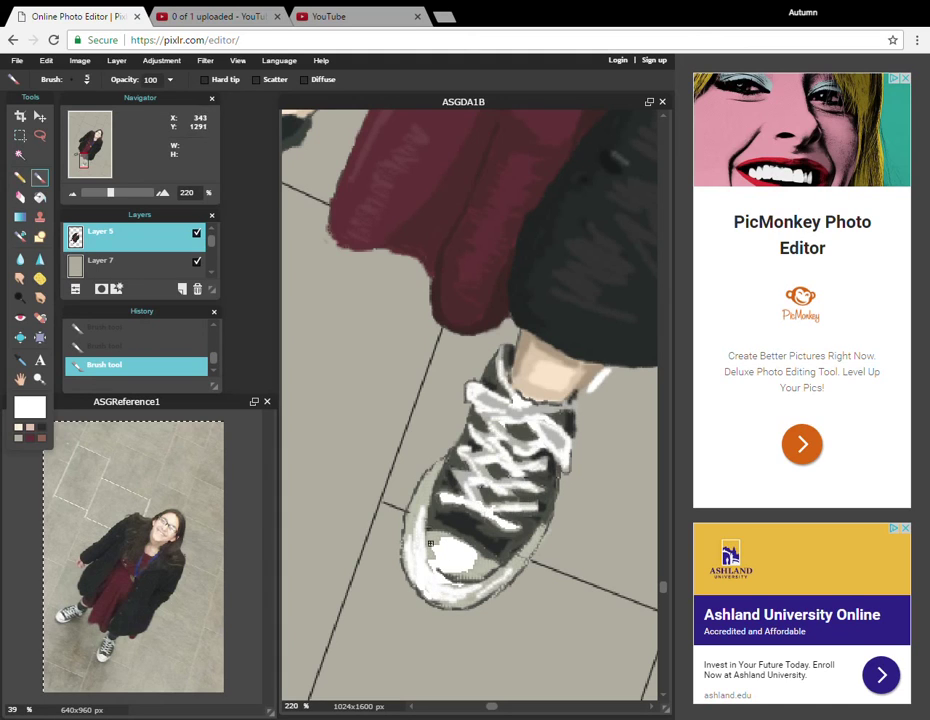
pyautogui.keyDown('alt'); pyautogui.click(604, 397); pyautogui.keyUp('alt')
pyautogui.moveTo(592, 391); pyautogui.dragTo(597, 381)
# Fill the toe cap and lace patches of the other shoe with white
pyautogui.moveTo(452, 708); pyautogui.dragTo(433, 708)
pyautogui.moveTo(662, 587); pyautogui.dragTo(662, 528)
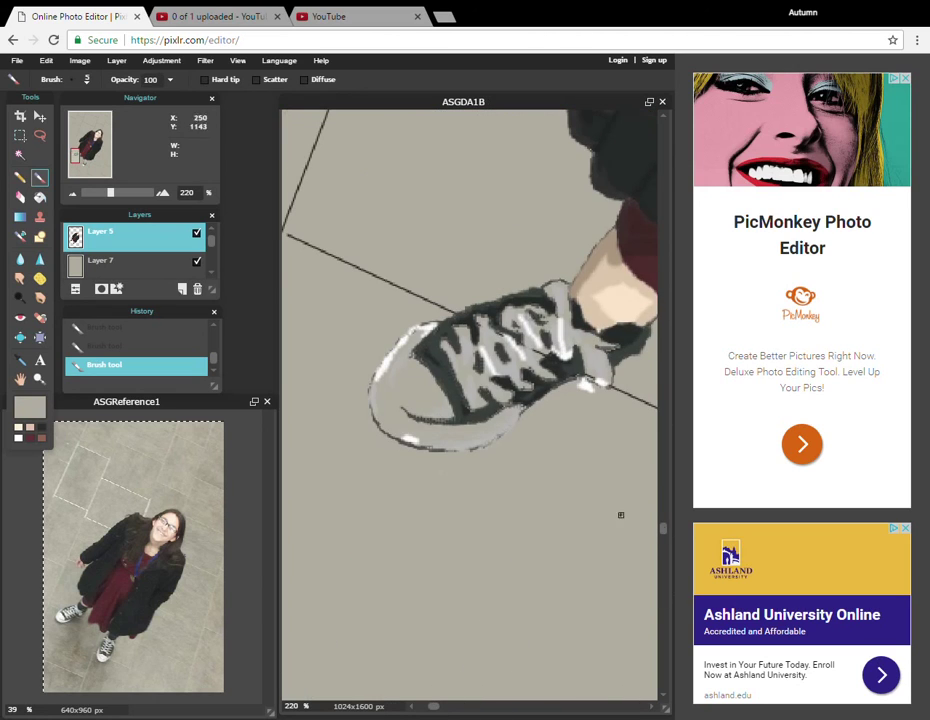
pyautogui.click(40, 197)
pyautogui.click(18, 438)
pyautogui.click(418, 398)
pyautogui.click(472, 378)
pyautogui.click(595, 336)
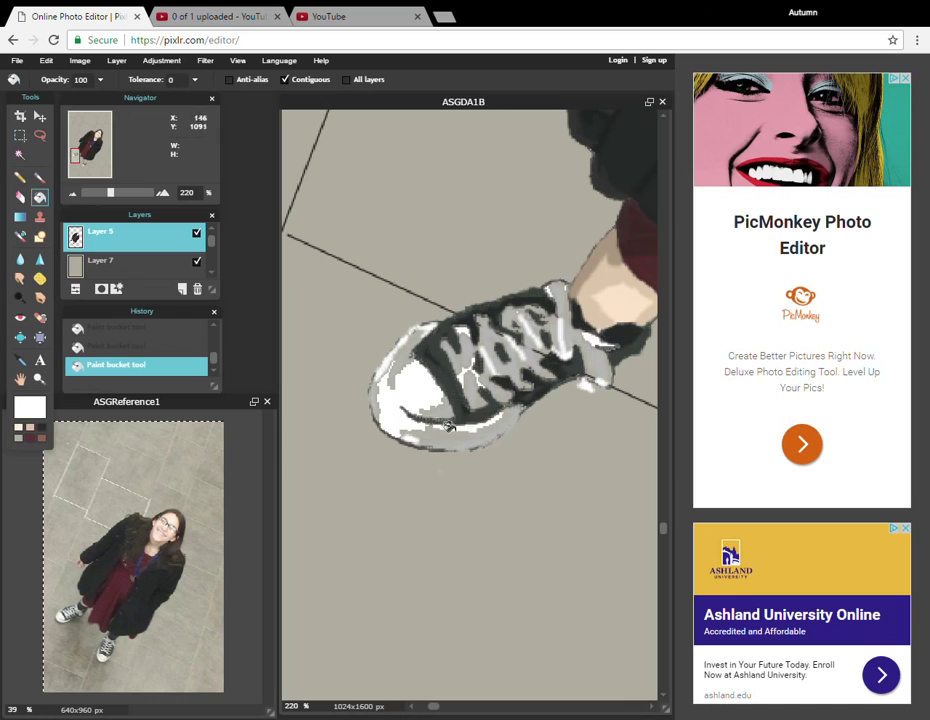
# Brush white over that shoe's sole, toe and laces, and cover the stray white below the laces with the sampled floor colour
pyautogui.click(40, 177)
pyautogui.click(388, 358)
pyautogui.moveTo(388, 362); pyautogui.dragTo(385, 384)
pyautogui.moveTo(452, 350)
pyautogui.mouseDown()
pyautogui.moveTo(476, 394)
pyautogui.moveTo(466, 331)
pyautogui.moveTo(477, 376)
pyautogui.moveTo(495, 362)
pyautogui.moveTo(503, 332)
pyautogui.moveTo(530, 352)
pyautogui.moveTo(560, 287)
pyautogui.moveTo(606, 380)
pyautogui.moveTo(624, 346)
pyautogui.mouseUp()
pyautogui.moveTo(415, 432); pyautogui.dragTo(481, 436)
pyautogui.keyDown('alt'); pyautogui.click(525, 437); pyautogui.keyUp('alt')
pyautogui.moveTo(598, 391); pyautogui.dragTo(585, 386)
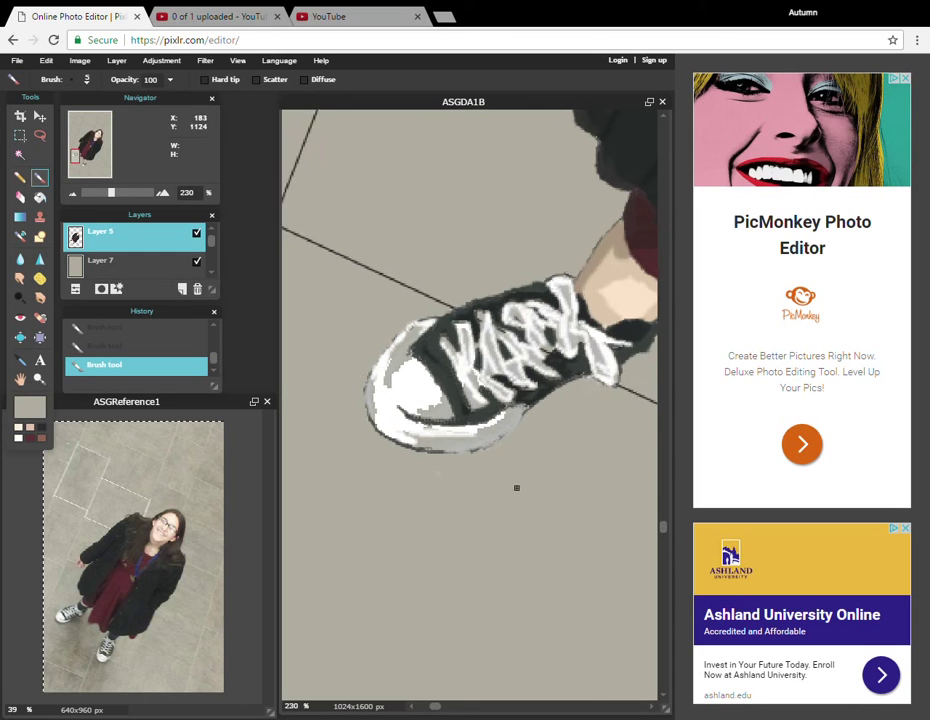
# Set the main colour to a darker grey-brown and make the floor layer, Layer 7, active for the Brush tool
pyautogui.doubleClick(20, 379)
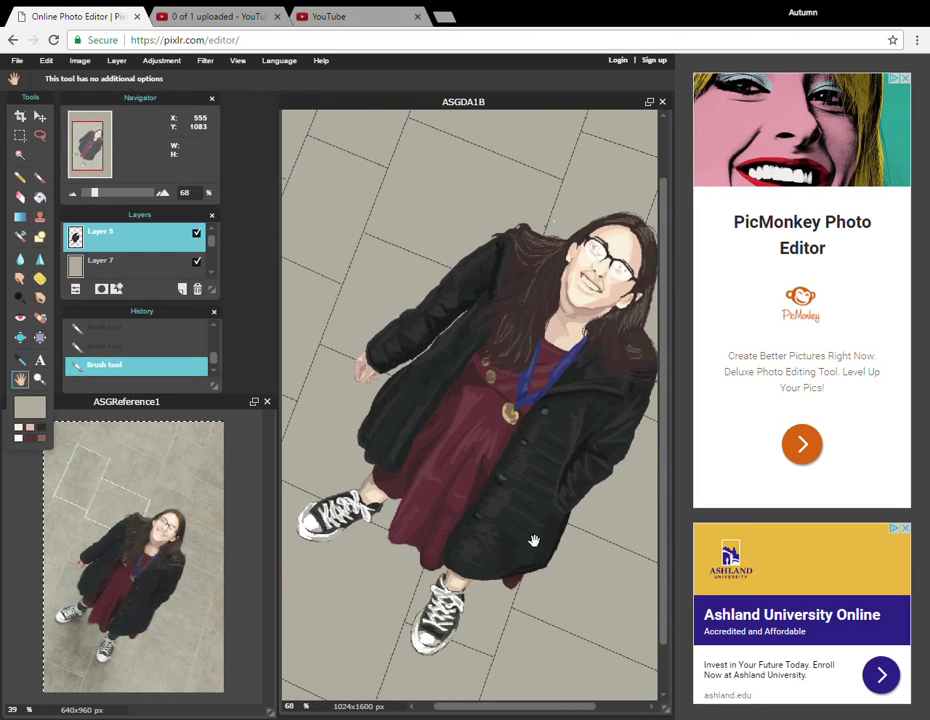
pyautogui.click(30, 407)
pyautogui.click(501, 488)
pyautogui.click(188, 258)
pyautogui.click(40, 278)
pyautogui.click(40, 217)
pyautogui.click(39, 180)
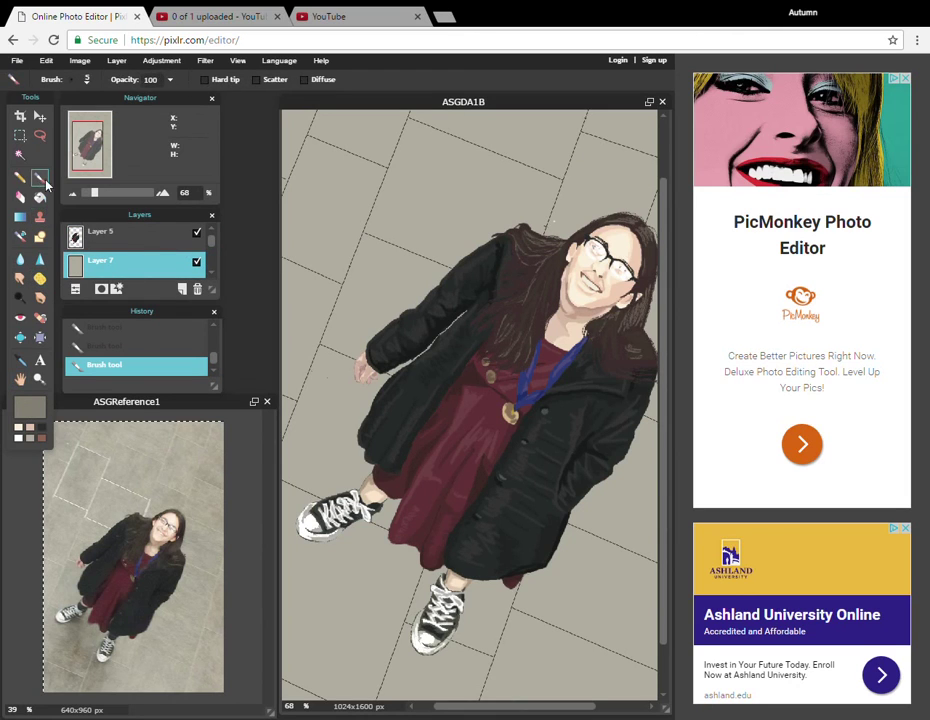
# Create a custom brush preset and adjust its shape settings, diameter and spacing
pyautogui.click(87, 81)
pyautogui.click(354, 188)
pyautogui.click(261, 360)
pyautogui.moveTo(258, 328); pyautogui.dragTo(330, 328)
pyautogui.moveTo(319, 297); pyautogui.dragTo(326, 296)
pyautogui.moveTo(258, 313); pyautogui.dragTo(331, 314)
pyautogui.moveTo(330, 298); pyautogui.dragTo(258, 299)
pyautogui.moveTo(264, 282); pyautogui.dragTo(285, 284)
pyautogui.moveTo(329, 328)
pyautogui.mouseDown()
pyautogui.moveTo(317, 327)
pyautogui.moveTo(338, 331)
pyautogui.mouseUp()
pyautogui.moveTo(260, 345); pyautogui.dragTo(305, 345)
pyautogui.click(463, 387)
pyautogui.moveTo(73, 329); pyautogui.dragTo(87, 329)
pyautogui.moveTo(161, 330); pyautogui.dragTo(173, 330)
# Select the size 90 starburst brush and test it on the floor, undoing each test mark
pyautogui.click(102, 212)
pyautogui.click(316, 449)
pyautogui.hotkey('ctrl', 'z')
pyautogui.click(87, 80)
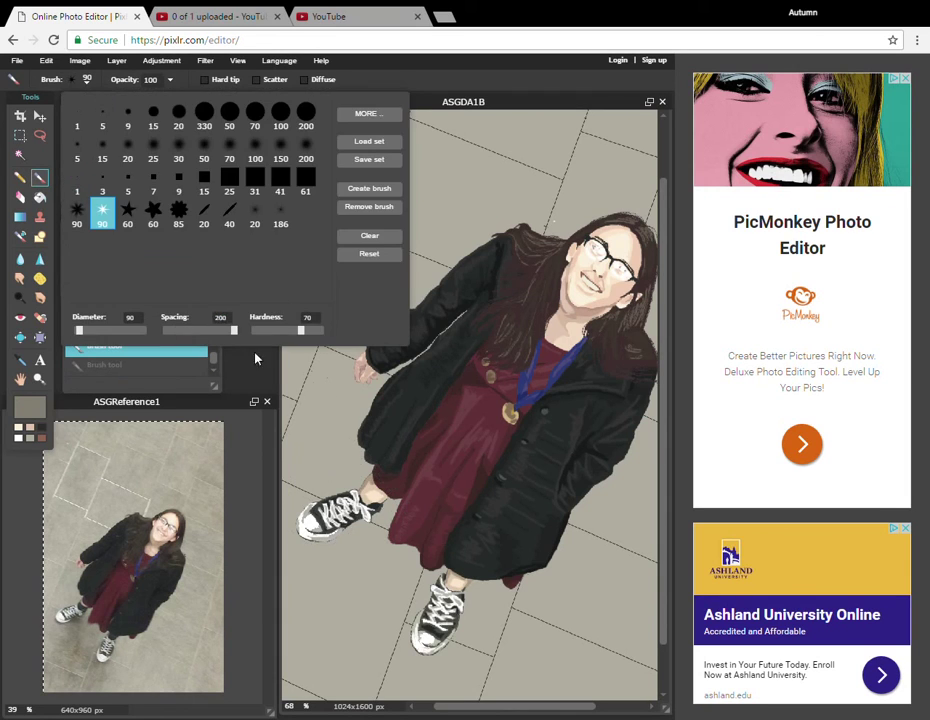
pyautogui.click(351, 461)
pyautogui.hotkey('ctrl', 'z')
pyautogui.scroll(-3, 407, 455)
pyautogui.moveTo(339, 187)
pyautogui.mouseDown()
pyautogui.moveTo(308, 513)
pyautogui.moveTo(446, 668)
pyautogui.moveTo(556, 633)
pyautogui.mouseUp()
pyautogui.hotkey('ctrl', 'z')
# Reduce the brush's spacing and hardness, set its opacity to 27, and brush grey-brown streaks over the floor's left side
pyautogui.click(87, 80)
pyautogui.moveTo(186, 330)
pyautogui.mouseDown()
pyautogui.moveTo(119, 330)
pyautogui.moveTo(168, 330)
pyautogui.mouseUp()
pyautogui.click(268, 330)
pyautogui.click(170, 80)
pyautogui.moveTo(150, 98); pyautogui.dragTo(121, 98)
pyautogui.moveTo(334, 188)
pyautogui.mouseDown()
pyautogui.moveTo(329, 250)
pyautogui.moveTo(388, 204)
pyautogui.moveTo(357, 171)
pyautogui.moveTo(371, 199)
pyautogui.moveTo(370, 273)
pyautogui.moveTo(352, 250)
pyautogui.moveTo(393, 213)
pyautogui.moveTo(363, 240)
pyautogui.moveTo(338, 372)
pyautogui.mouseUp()
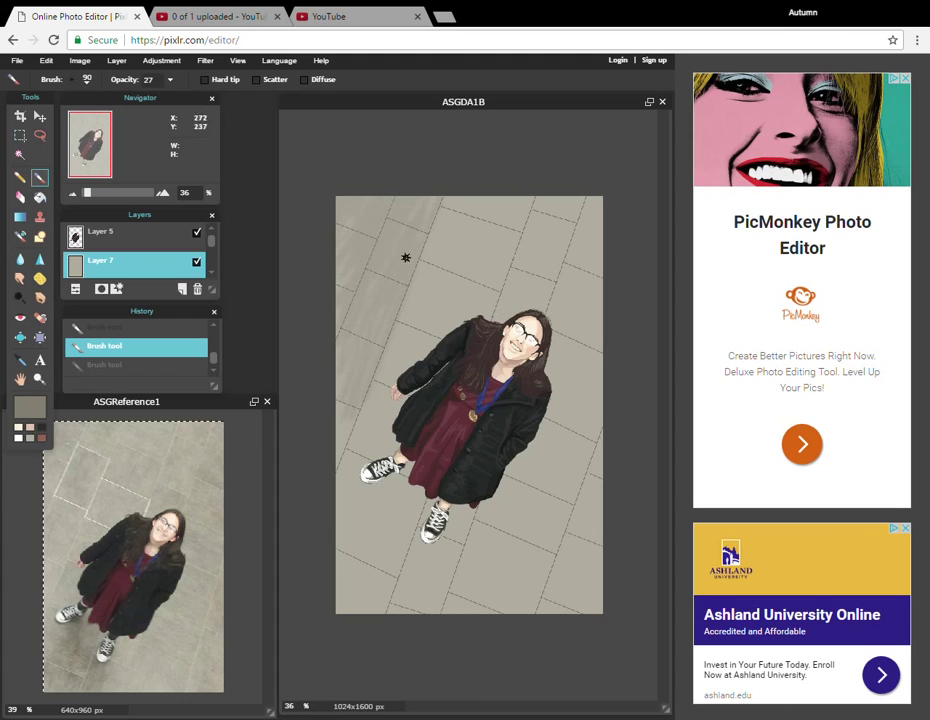
pyautogui.moveTo(378, 394)
pyautogui.mouseDown()
pyautogui.moveTo(323, 615)
pyautogui.moveTo(350, 612)
pyautogui.mouseUp()
pyautogui.moveTo(419, 398); pyautogui.dragTo(370, 590)
pyautogui.moveTo(436, 381); pyautogui.dragTo(381, 586)
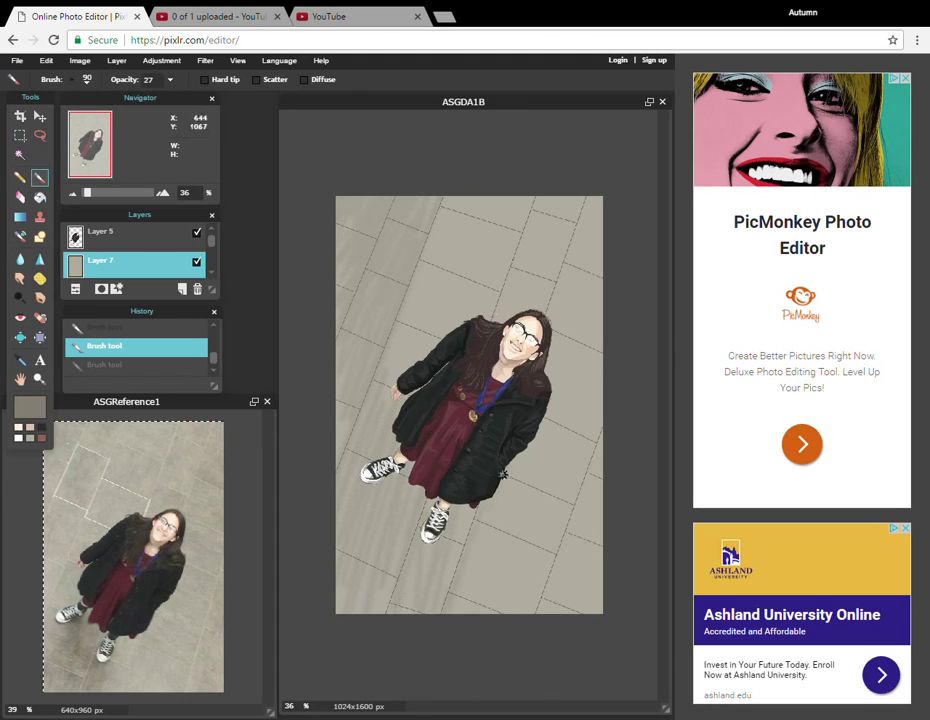
# Brush grey-brown streaks down the floor tiles on the woman's right-hand side of the picture, out to the canvas edge
pyautogui.moveTo(556, 436); pyautogui.dragTo(517, 590)
pyautogui.moveTo(517, 467); pyautogui.dragTo(494, 590)
pyautogui.moveTo(569, 358); pyautogui.dragTo(529, 590)
pyautogui.moveTo(583, 430); pyautogui.dragTo(541, 590)
pyautogui.moveTo(602, 455); pyautogui.dragTo(585, 581)
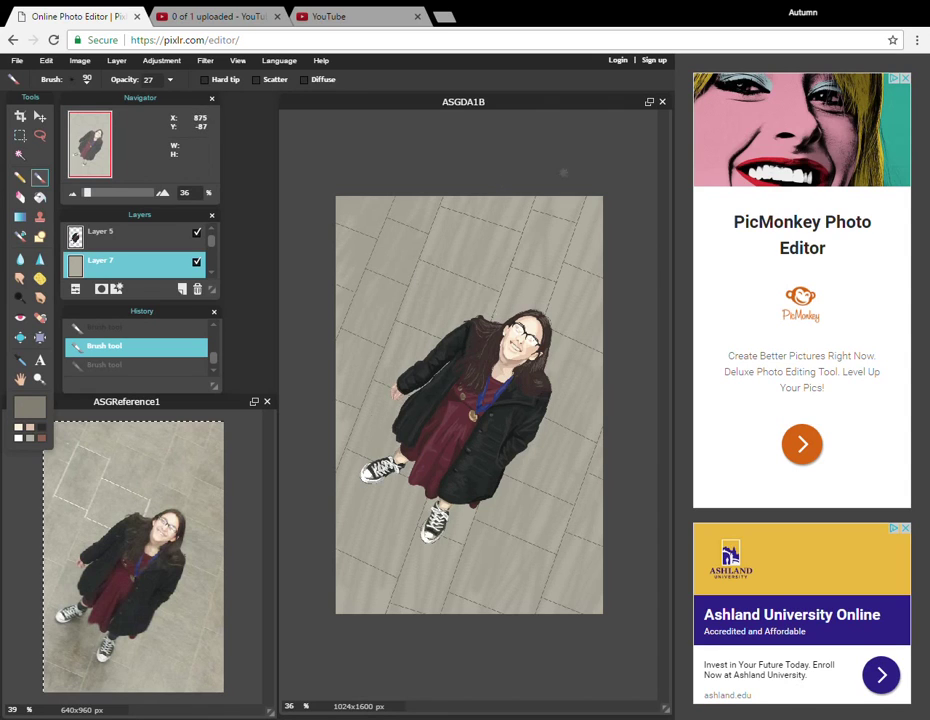
pyautogui.click(542, 511)
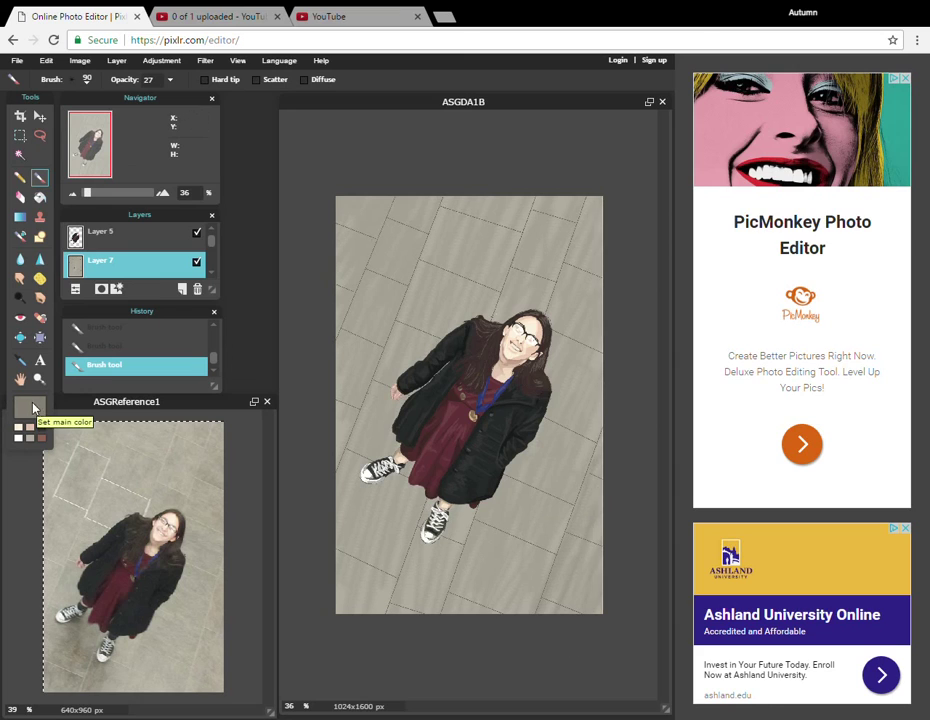
# Pick a darker grey-brown and brush soft shadows onto the floor beside and below the shoes
pyautogui.click(29, 416)
pyautogui.click(245, 480)
pyautogui.click(496, 487)
pyautogui.moveTo(389, 483); pyautogui.dragTo(365, 505)
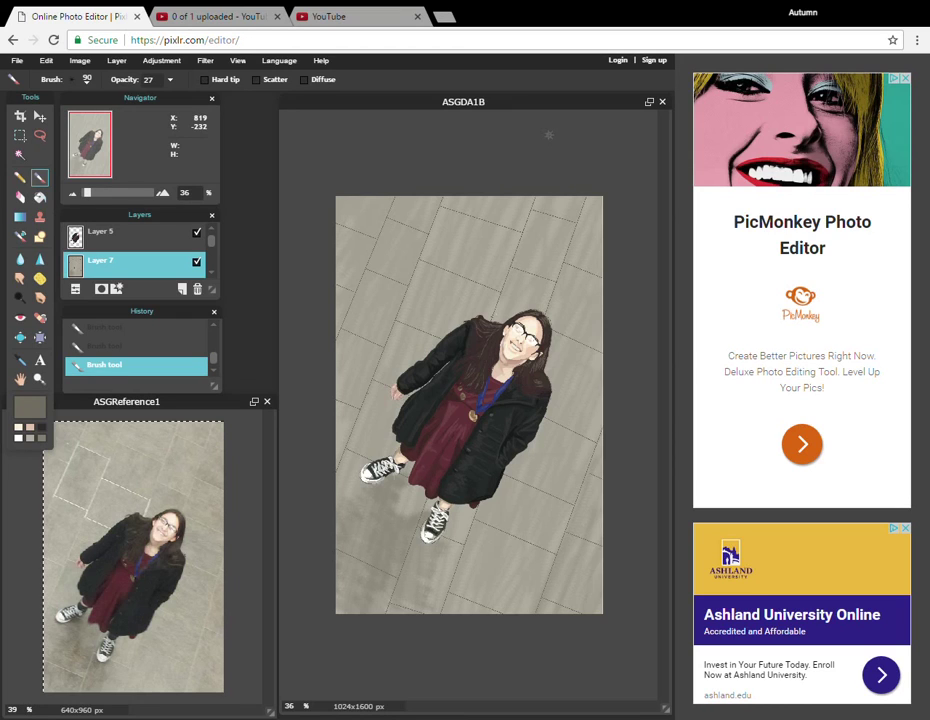
pyautogui.scroll(2, 548, 133)
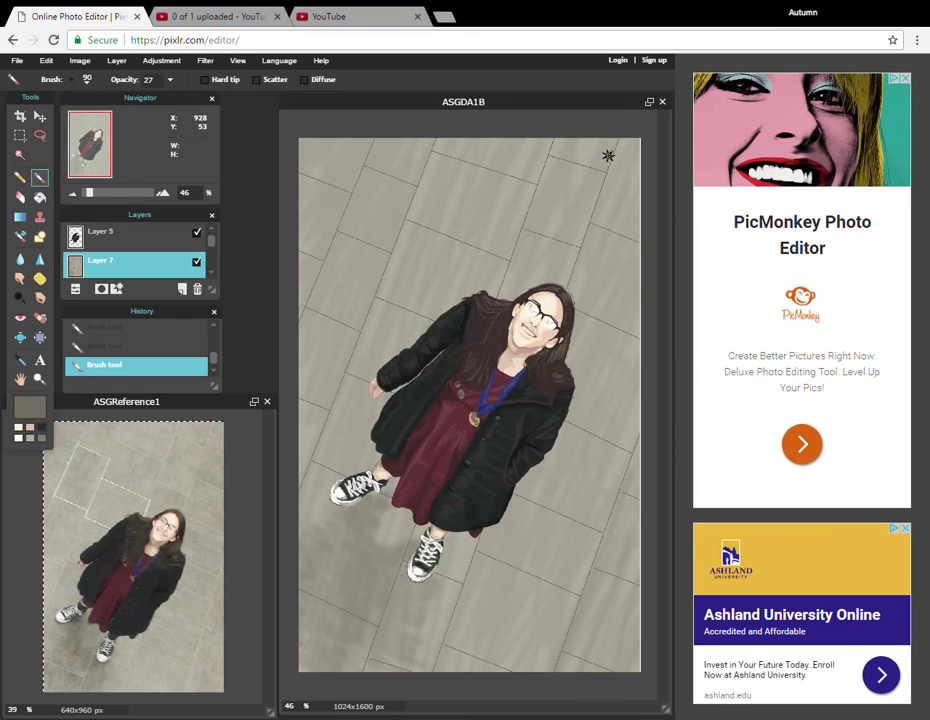